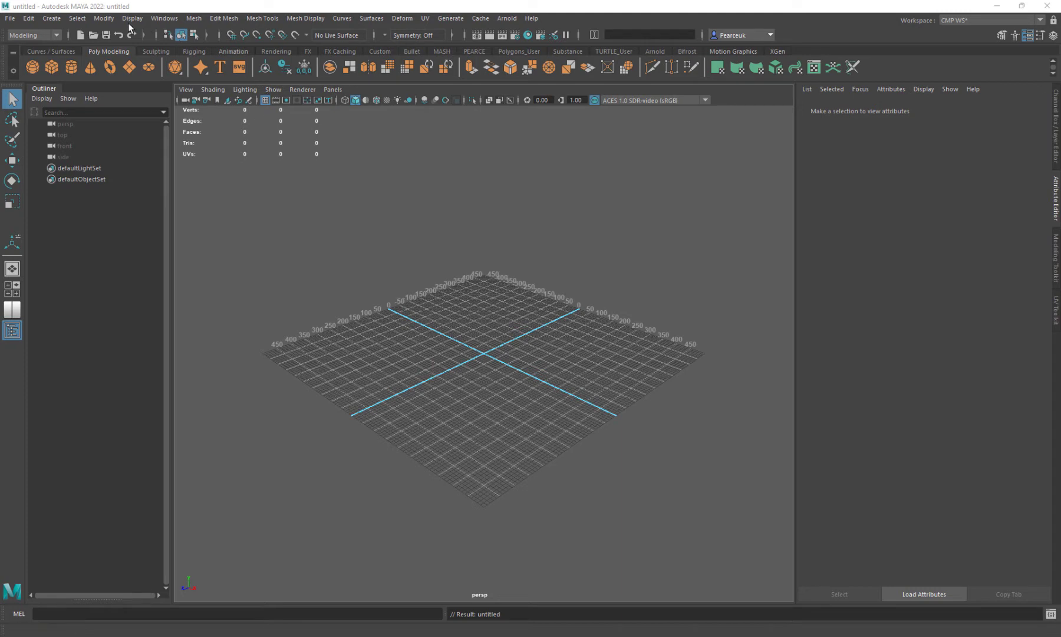
# - Examine the arched window in Google Street View and its drawn outline in Photoshop, ending back in Maya
pyautogui.click(102, 17)
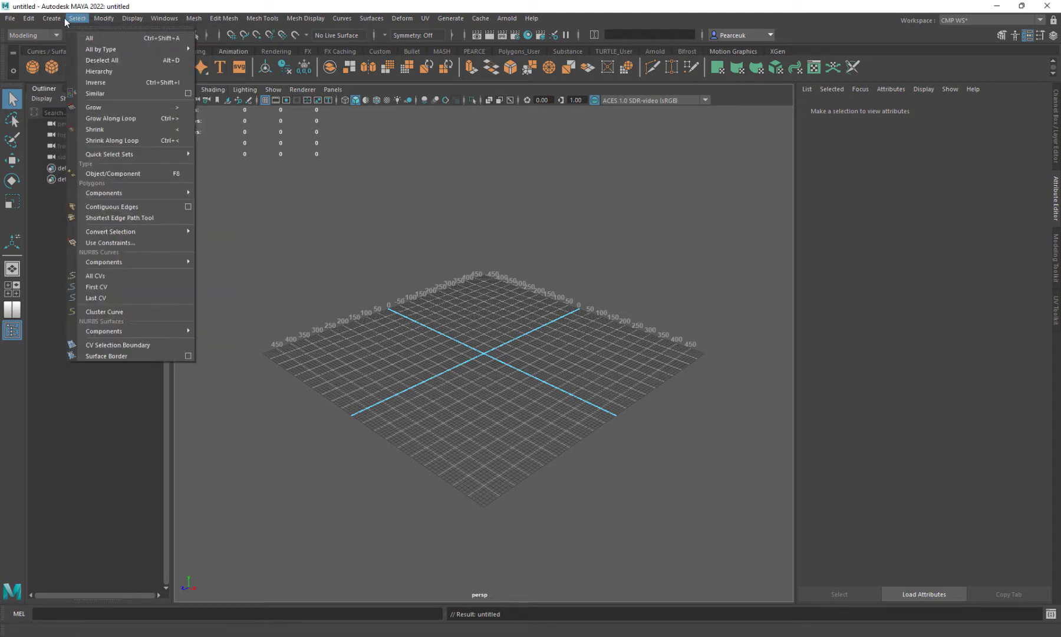
pyautogui.moveTo(52, 18)
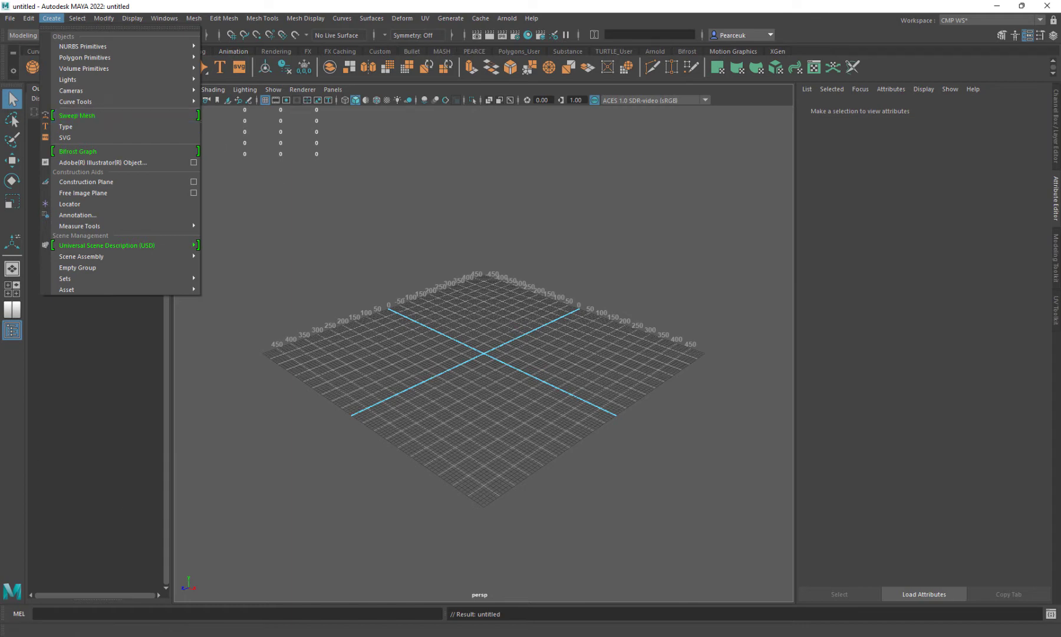
pyautogui.hotkey('alt', 'Tab')
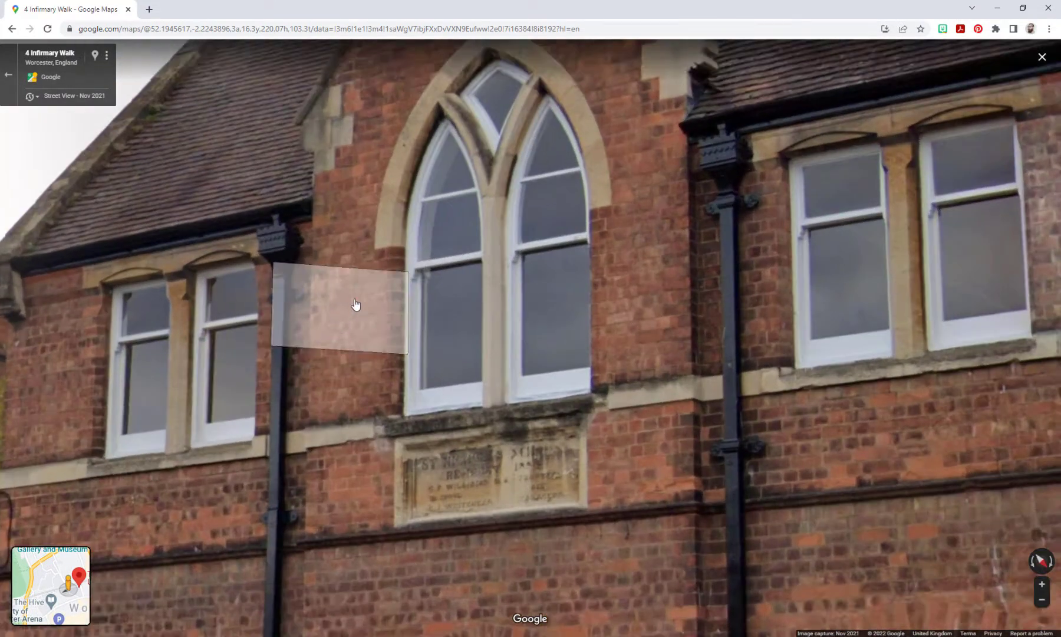
pyautogui.moveTo(356, 304); pyautogui.dragTo(335, 382)
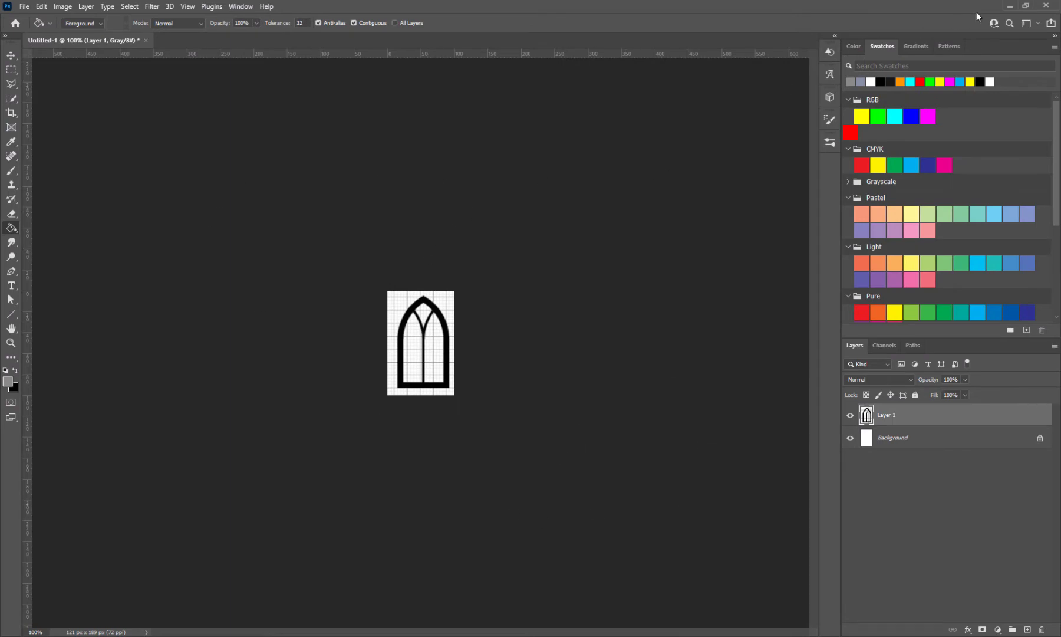
pyautogui.click(1010, 6)
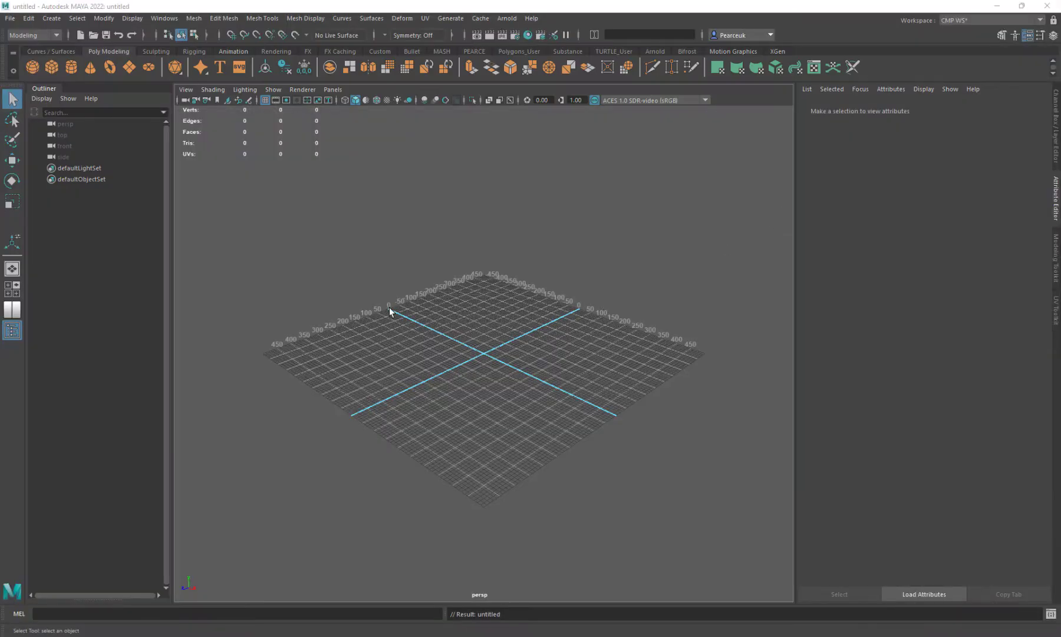
# - Import arch.jpg as an image plane in the front view
pyautogui.scroll(3, 389, 307)
pyautogui.press('space')
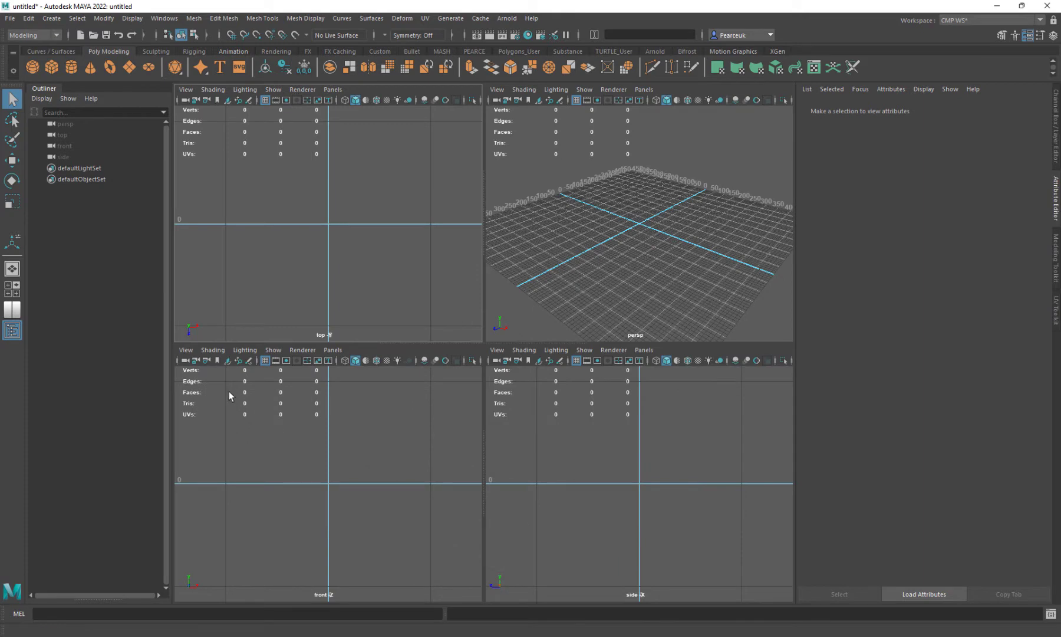
pyautogui.click(186, 350)
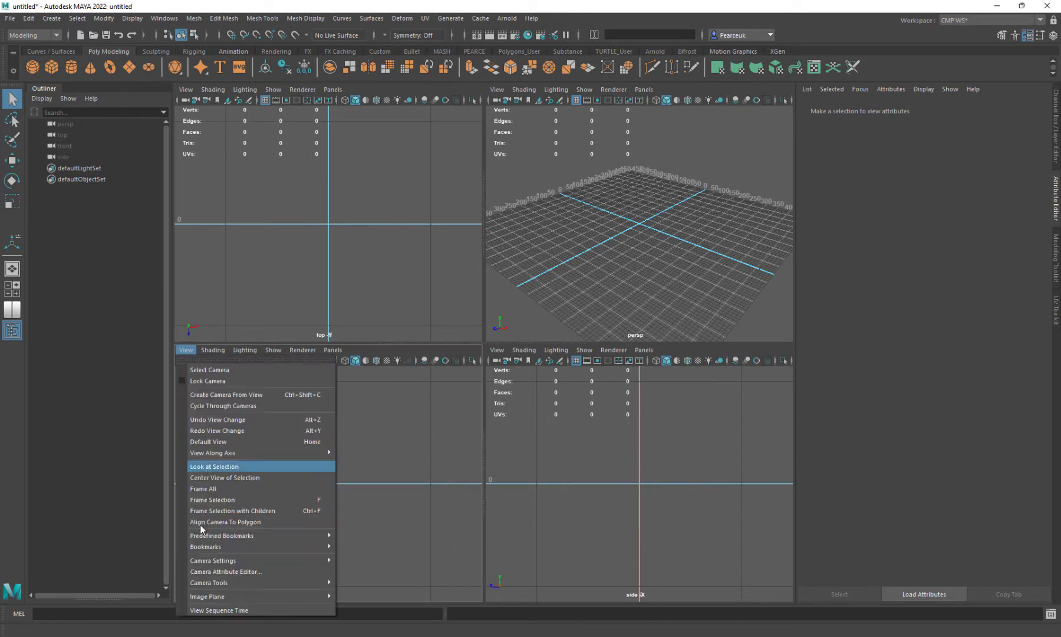
pyautogui.moveTo(216, 596)
pyautogui.click(412, 596)
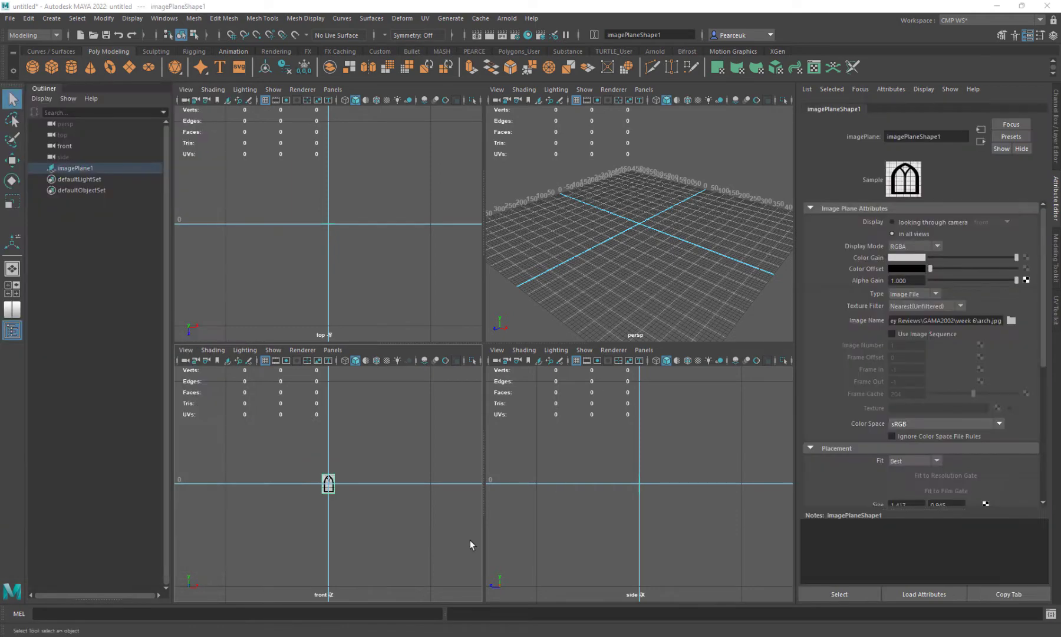
# - Move the image plane in the front view to about X -0.047, Y 0.813, centring the arch on the vertical axis with its base at zero height
pyautogui.click(354, 470)
pyautogui.press('space')
pyautogui.moveTo(437, 284); pyautogui.dragTo(633, 509)
pyautogui.press('f')
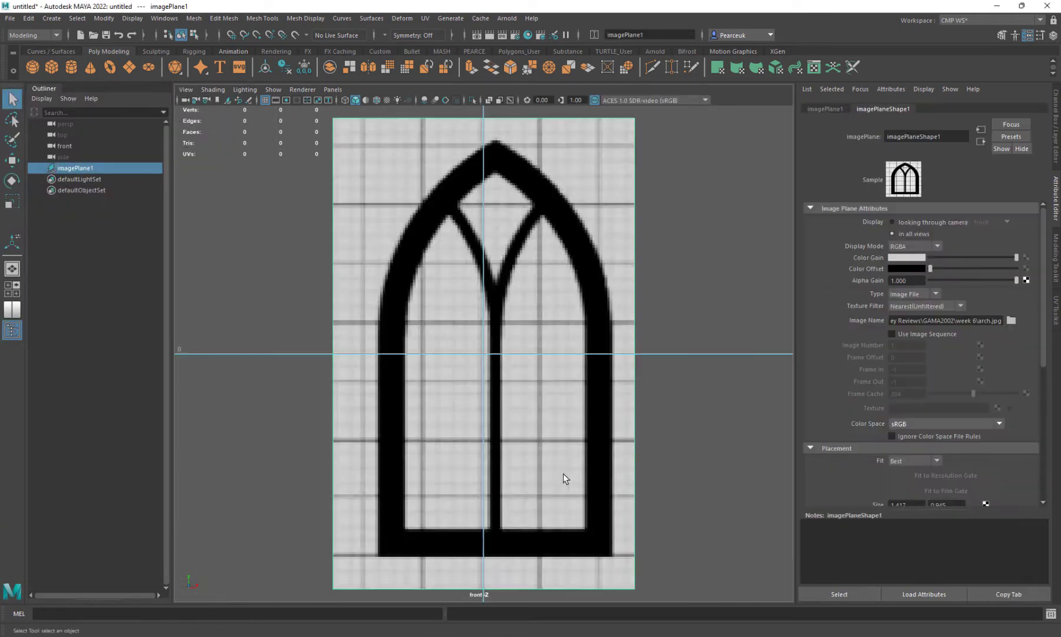
pyautogui.scroll(2, 542, 455)
pyautogui.scroll(-10, 541, 455)
pyautogui.press('e')
pyautogui.scroll(6, 539, 456)
pyautogui.press('w')
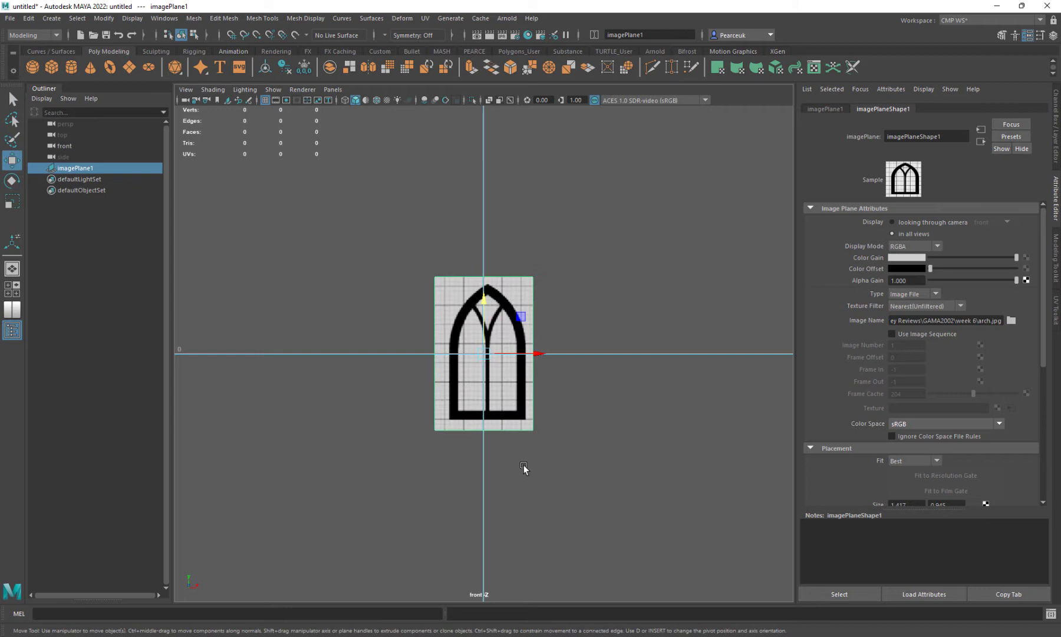
pyautogui.scroll(5, 519, 448)
pyautogui.moveTo(540, 353); pyautogui.dragTo(526, 348)
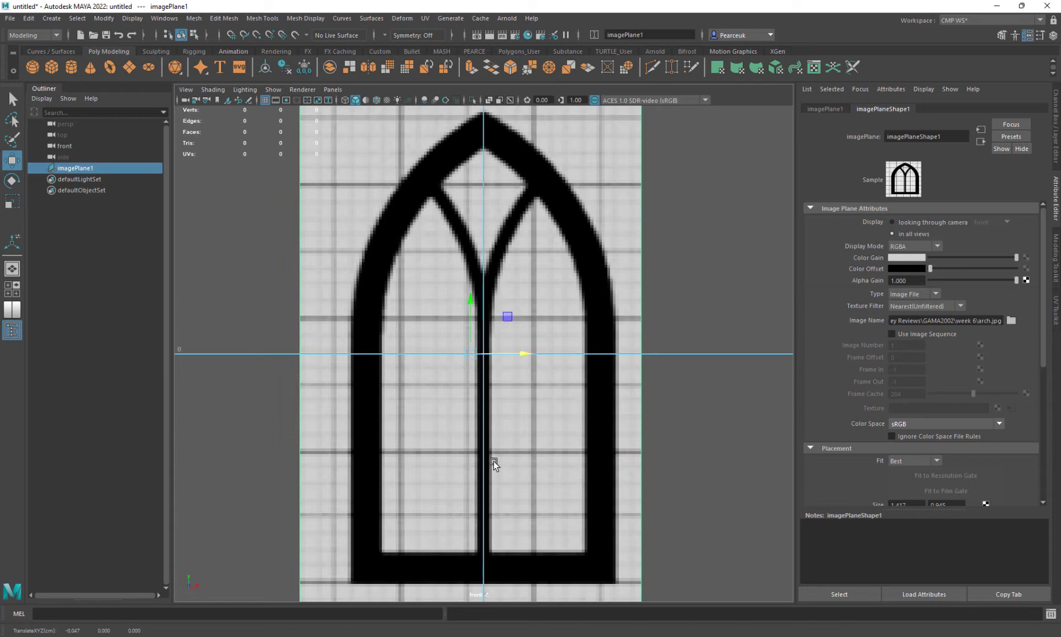
pyautogui.moveTo(469, 303); pyautogui.dragTo(459, 76)
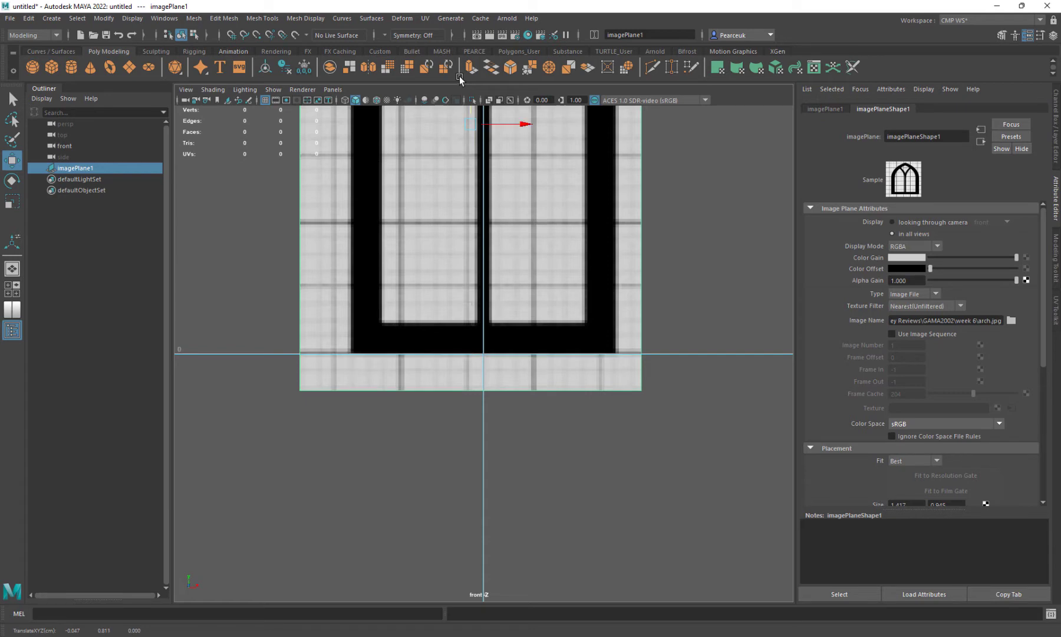
# - Snap the image plane's pivot to the grid origin at the base of the arch
pyautogui.scroll(-5, 458, 196)
pyautogui.press('d')
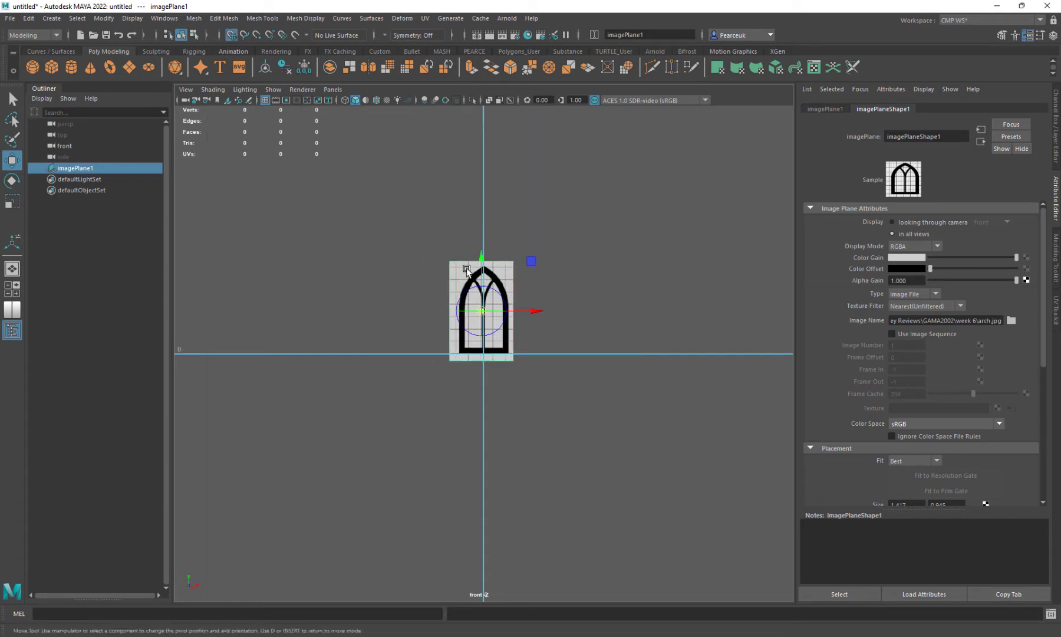
pyautogui.moveTo(482, 311); pyautogui.dragTo(484, 343)
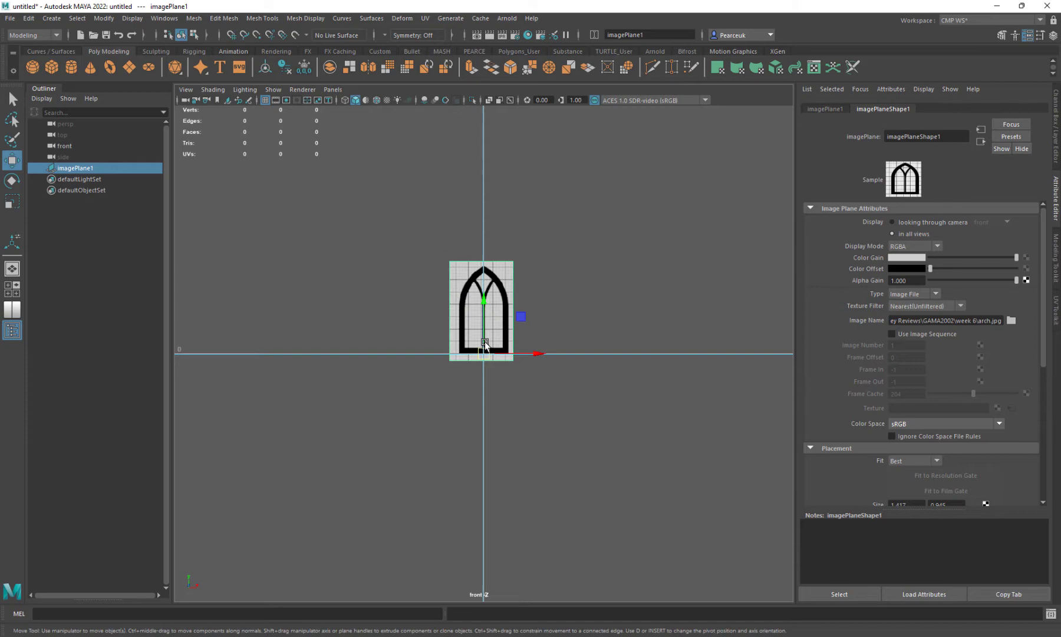
pyautogui.press('space')
pyautogui.press('space')
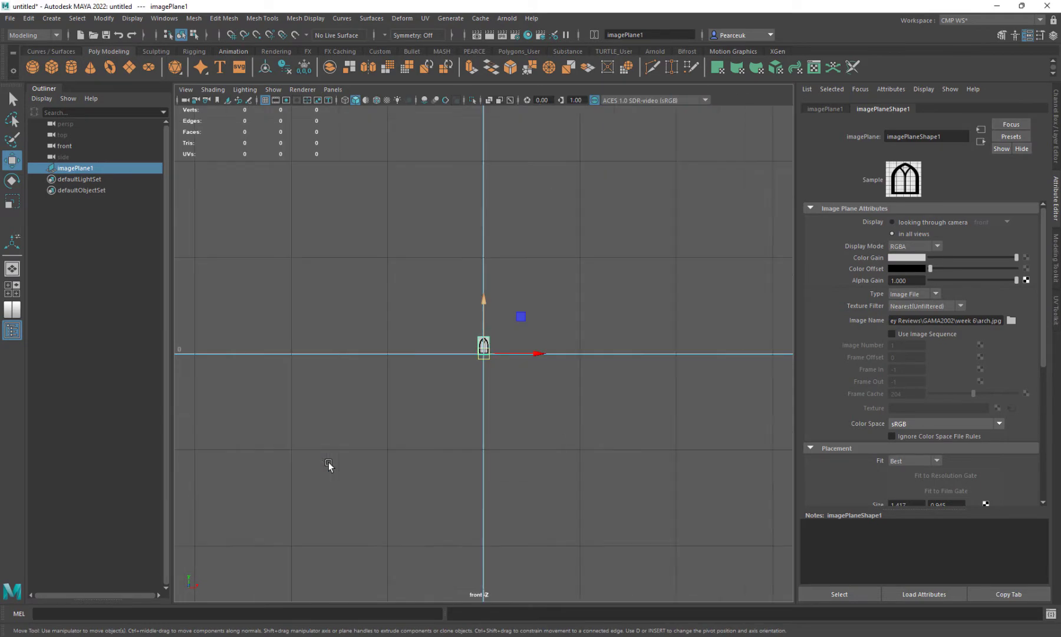
# - Scale the image plane uniformly to about 215.5 so the arch spans from -100 to 100 on the grid
pyautogui.press('e')
pyautogui.press('r')
pyautogui.moveTo(485, 349); pyautogui.dragTo(884, 448)
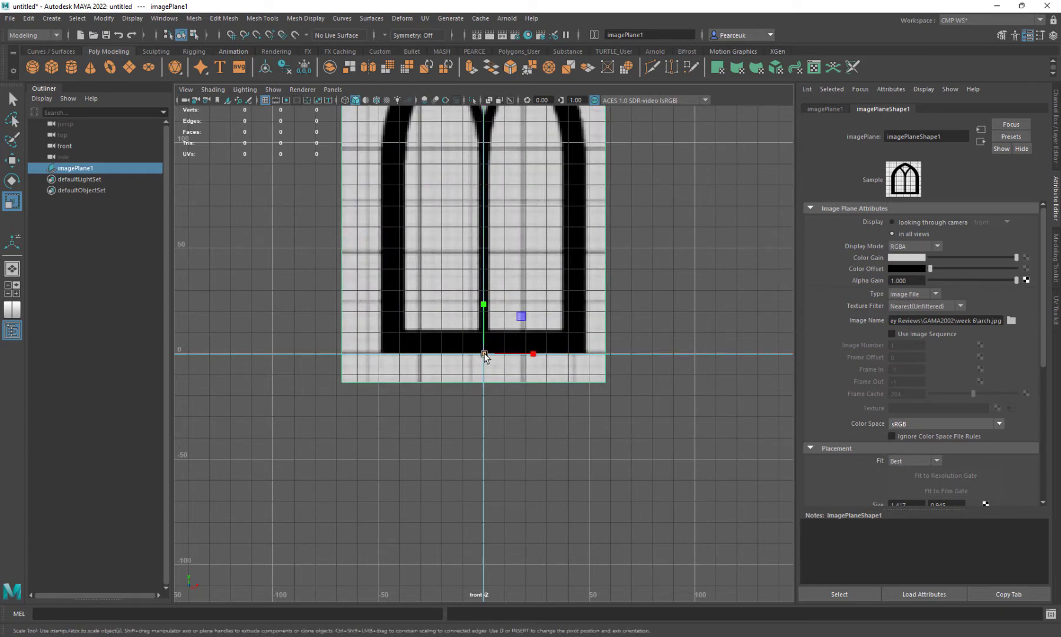
pyautogui.moveTo(484, 354); pyautogui.dragTo(911, 407)
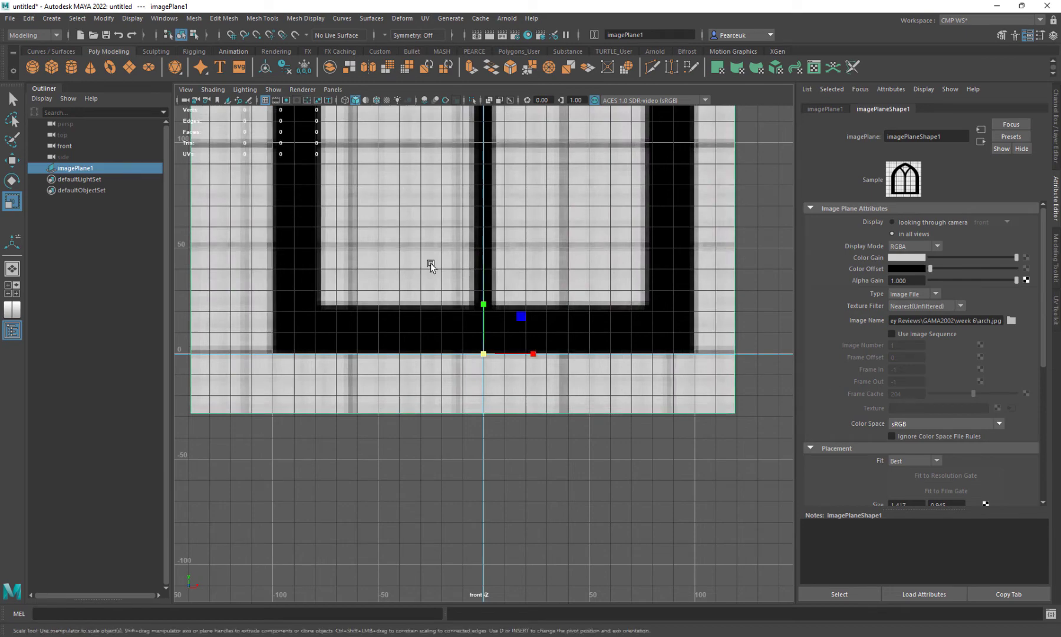
pyautogui.scroll(-5, 430, 262)
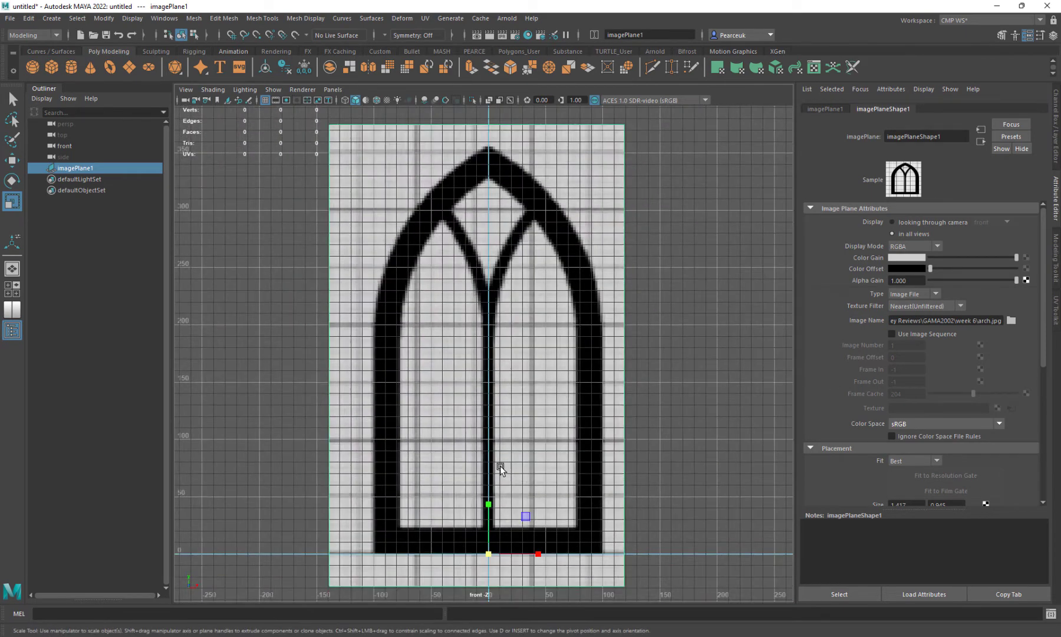
pyautogui.moveTo(490, 555); pyautogui.dragTo(493, 557)
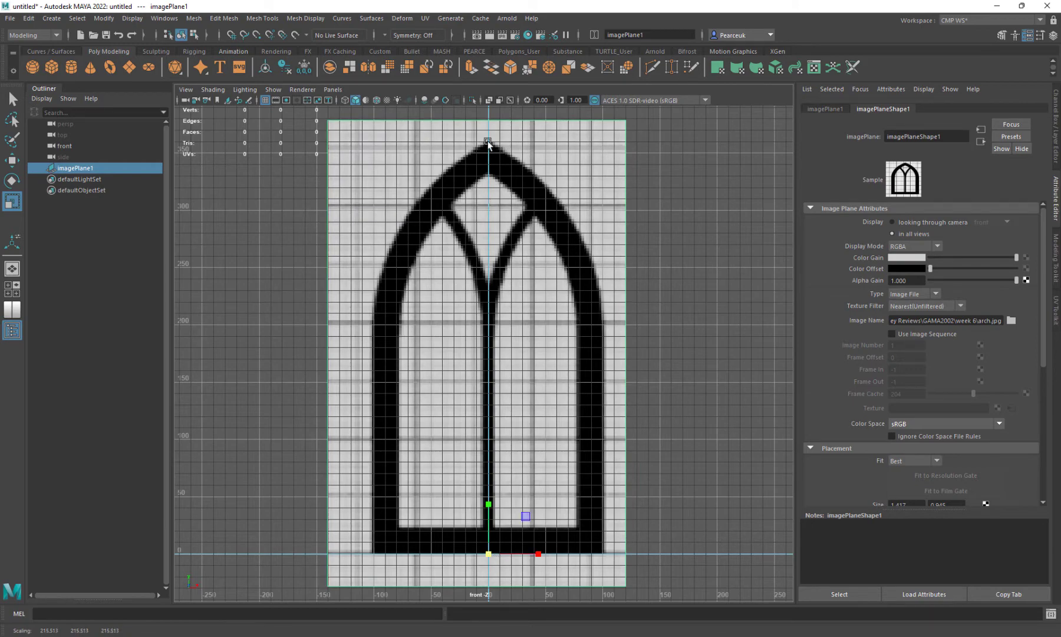
pyautogui.scroll(3, 391, 471)
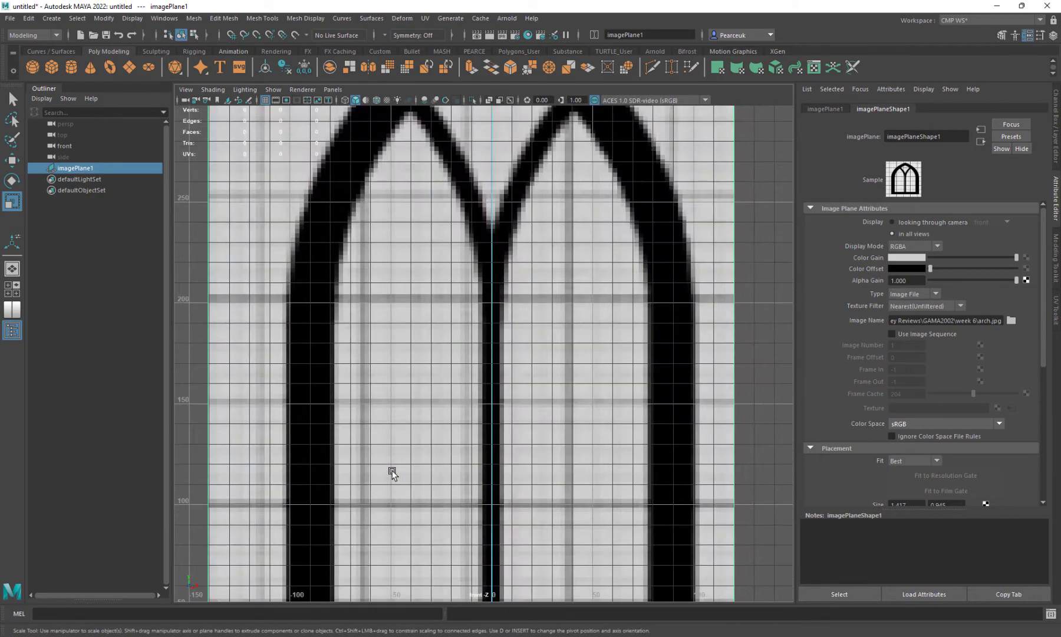
pyautogui.scroll(-3, 405, 416)
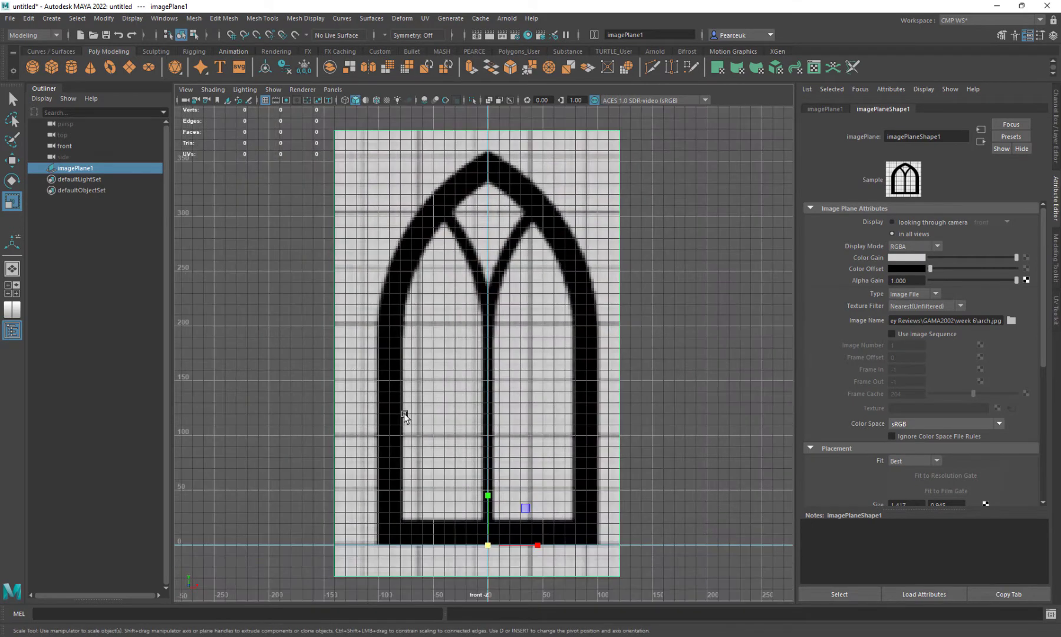
# - Set the image plane's Alpha Gain to 0.5 and deselect it
pyautogui.click(1055, 150)
pyautogui.doubleClick(1025, 261)
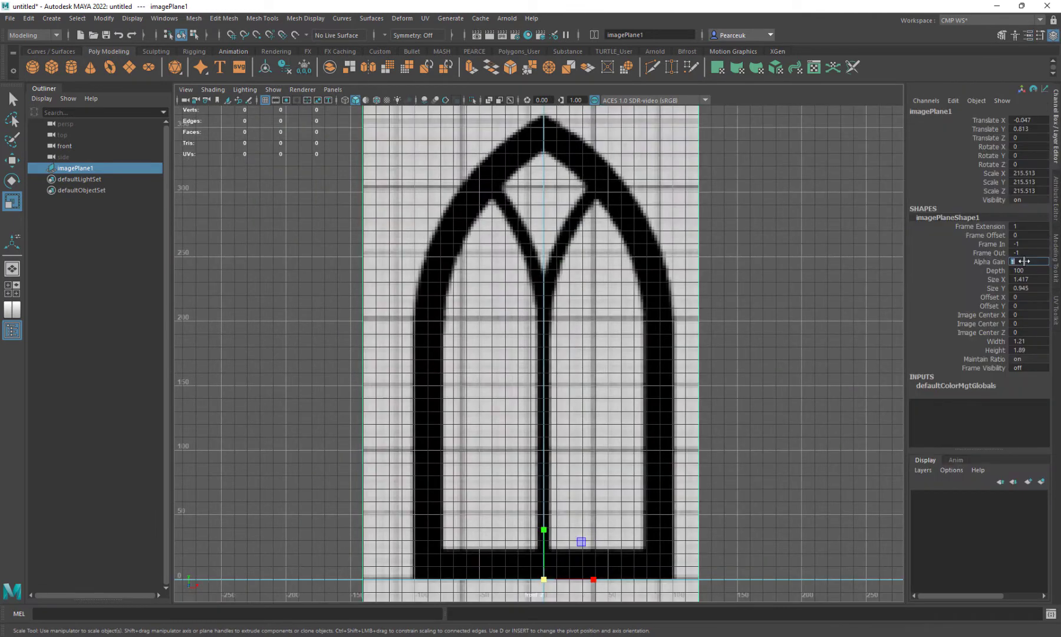
pyautogui.press('Return')
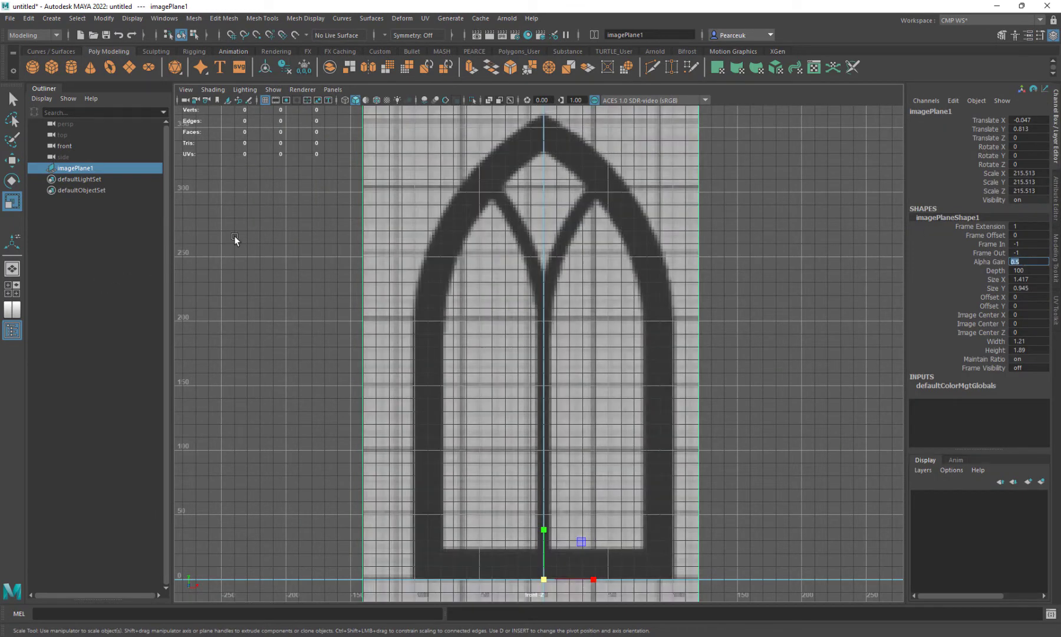
pyautogui.rightClick(430, 207)
pyautogui.click(339, 205)
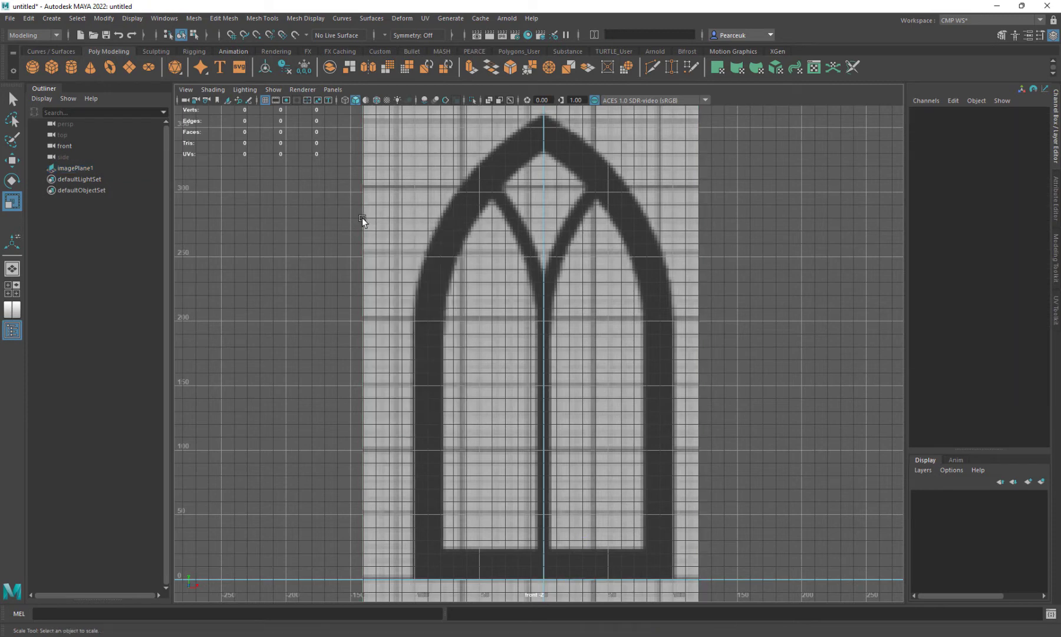
# - Start a Two Point Circular Arc, grid-snapped from the arch's apex to its outer left edge at about X -100, height 200
pyautogui.scroll(5, 357, 254)
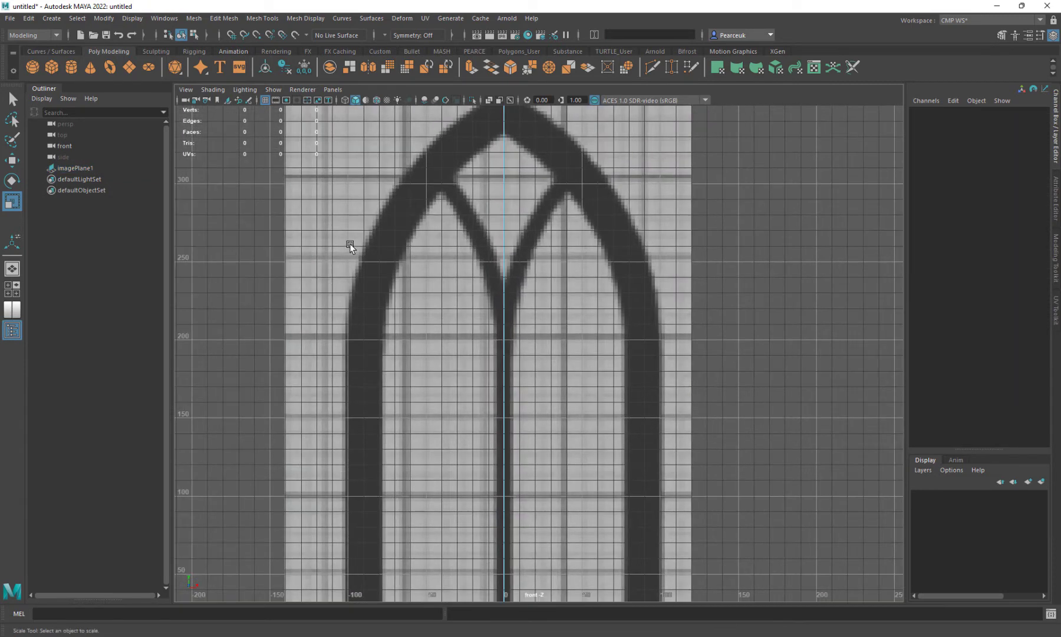
pyautogui.click(51, 19)
pyautogui.moveTo(88, 103)
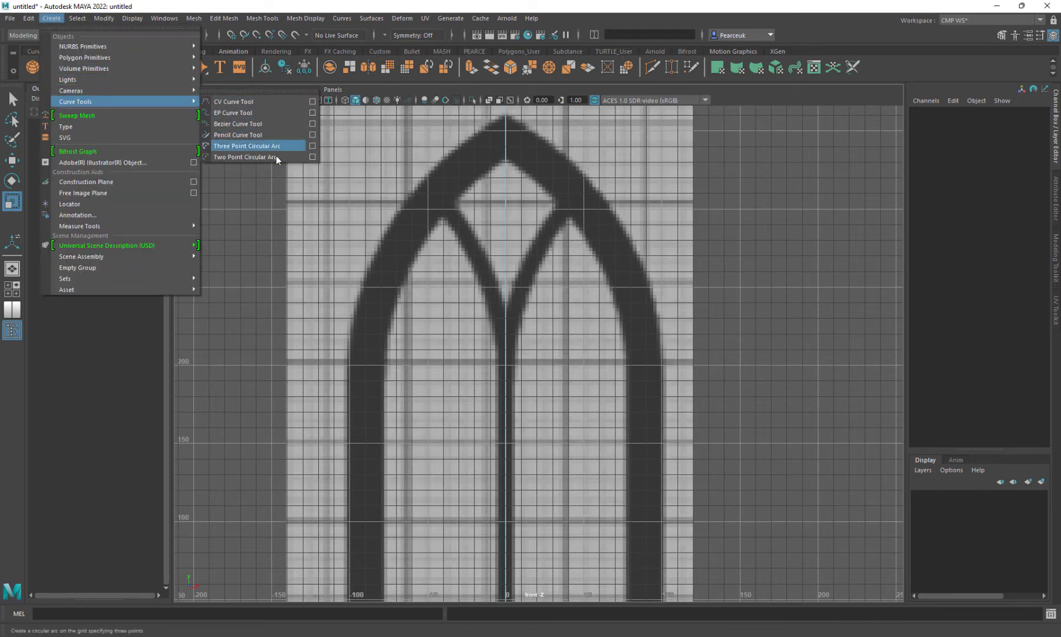
pyautogui.click(275, 157)
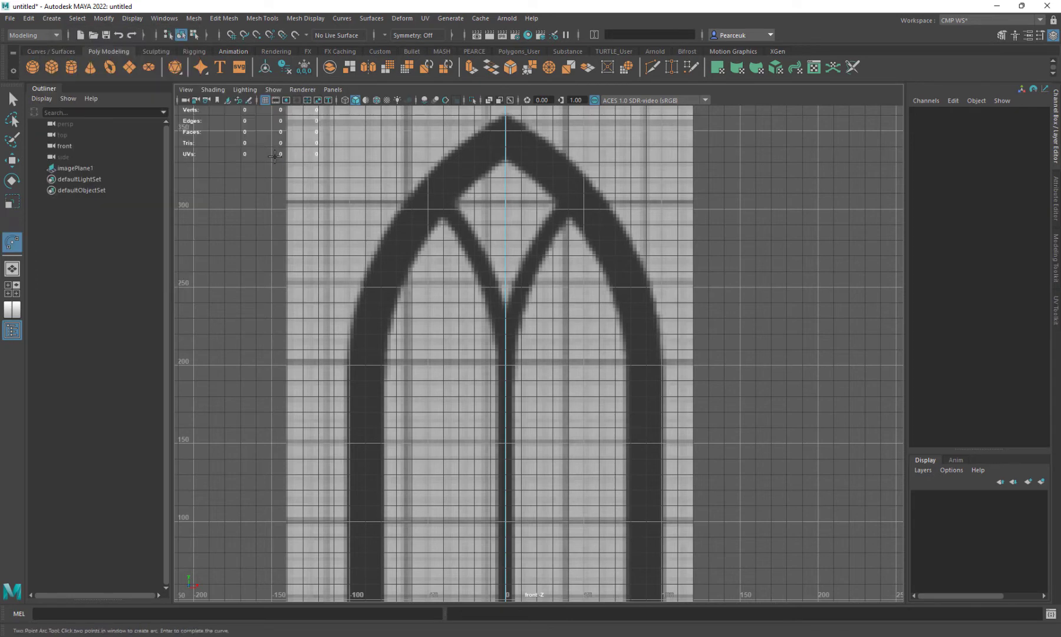
pyautogui.scroll(-1, 506, 200)
pyautogui.keyDown('alt'); pyautogui.moveTo(497, 225); pyautogui.dragTo(486, 271, button='middle'); pyautogui.keyUp('alt')
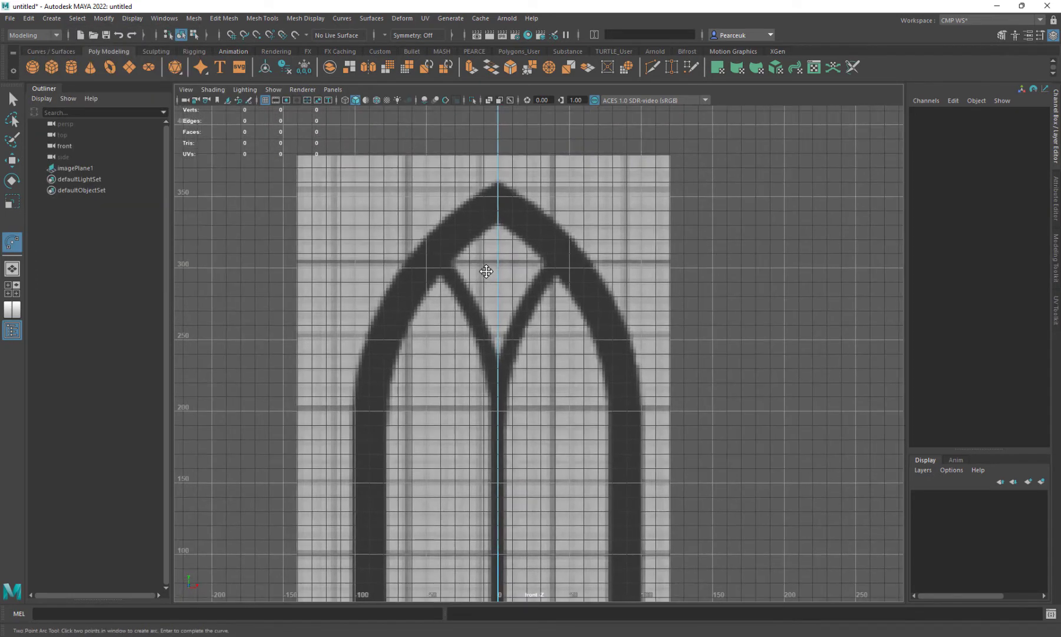
pyautogui.press('x')
pyautogui.click(497, 183)
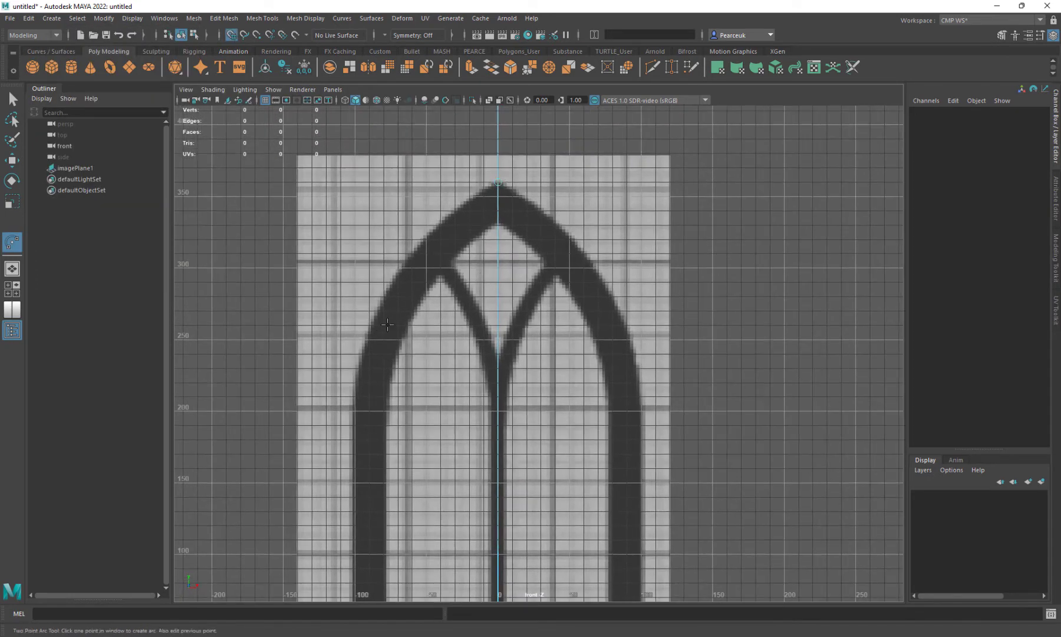
pyautogui.click(356, 411)
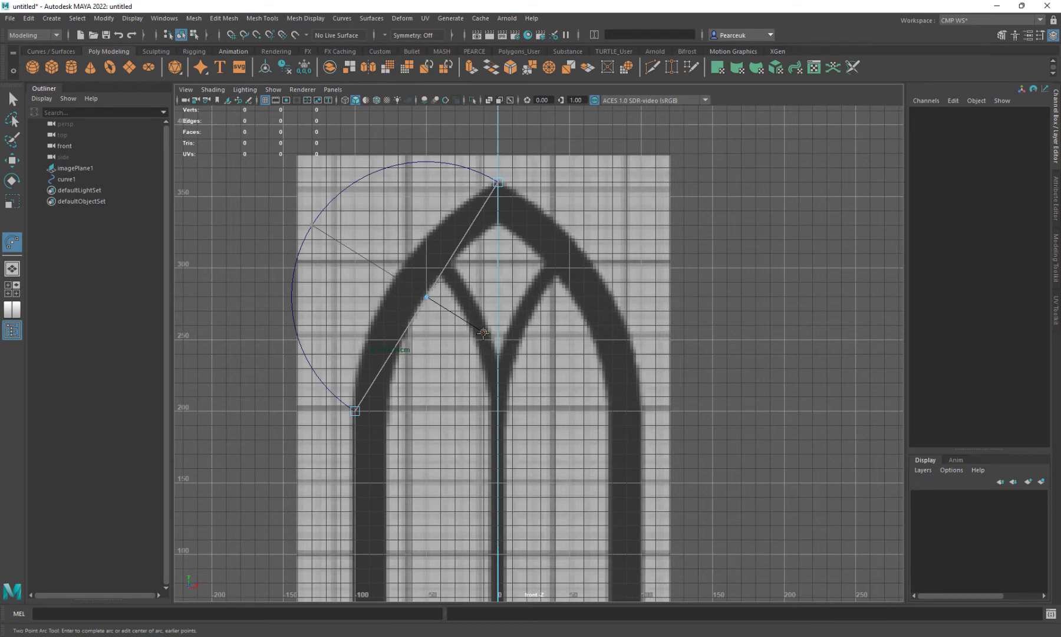
# - Adjust the arc's centre to a radius of about 195 cm so it follows the arch's outer left edge, and complete the curve
pyautogui.click(540, 367)
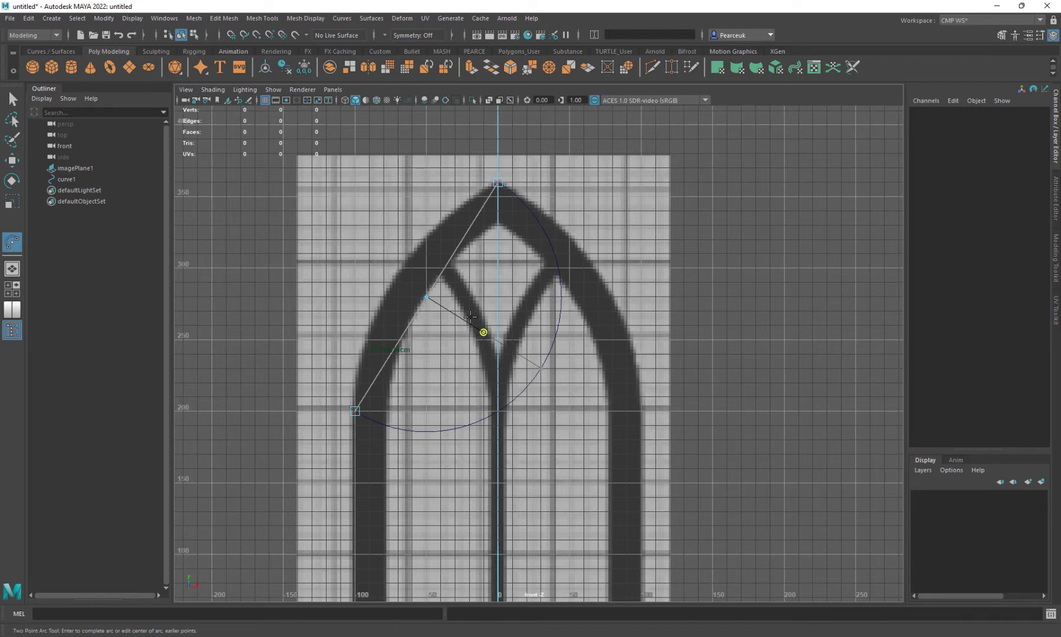
pyautogui.click(311, 227)
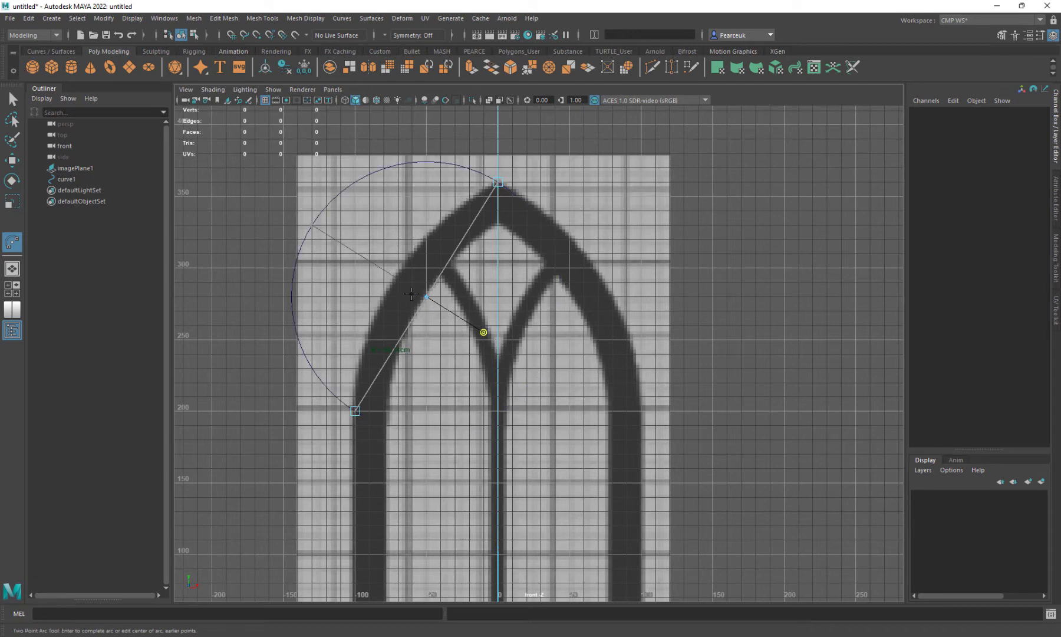
pyautogui.moveTo(483, 332); pyautogui.dragTo(658, 390)
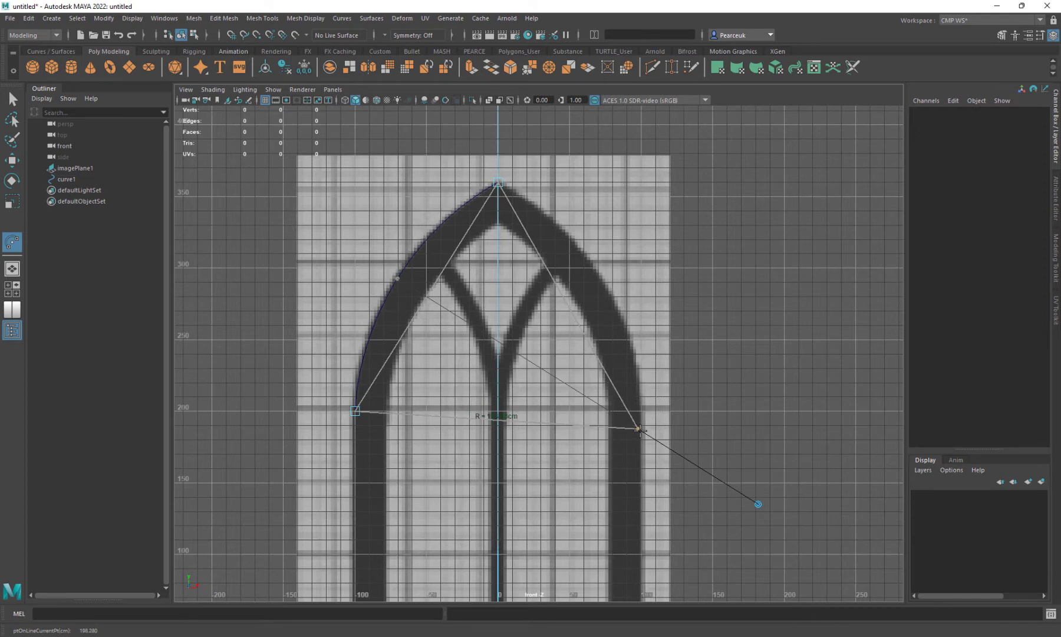
pyautogui.moveTo(639, 429); pyautogui.dragTo(634, 426)
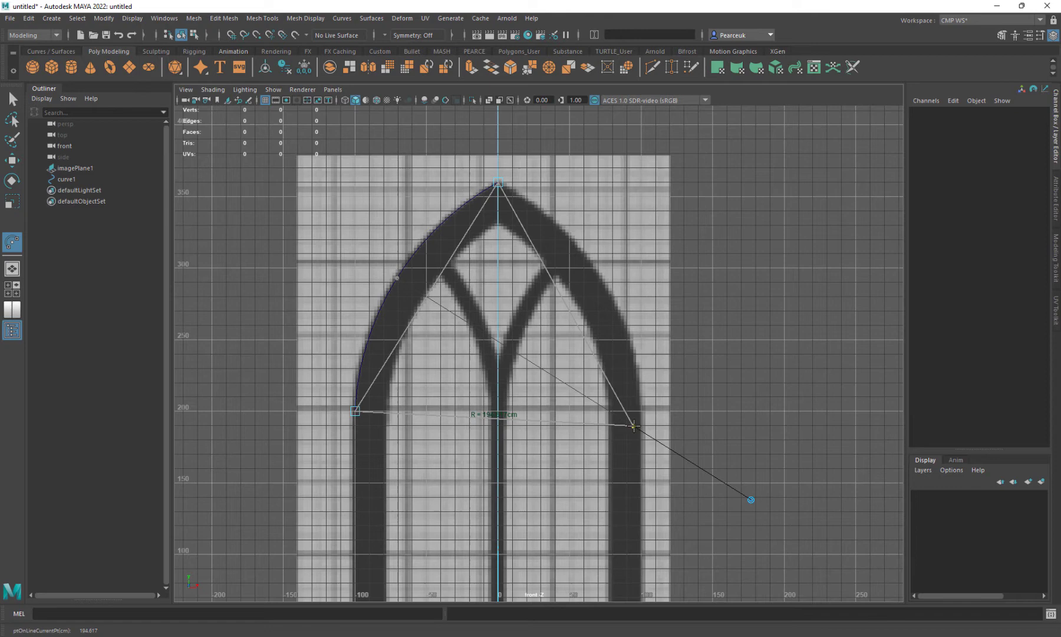
pyautogui.press('q')
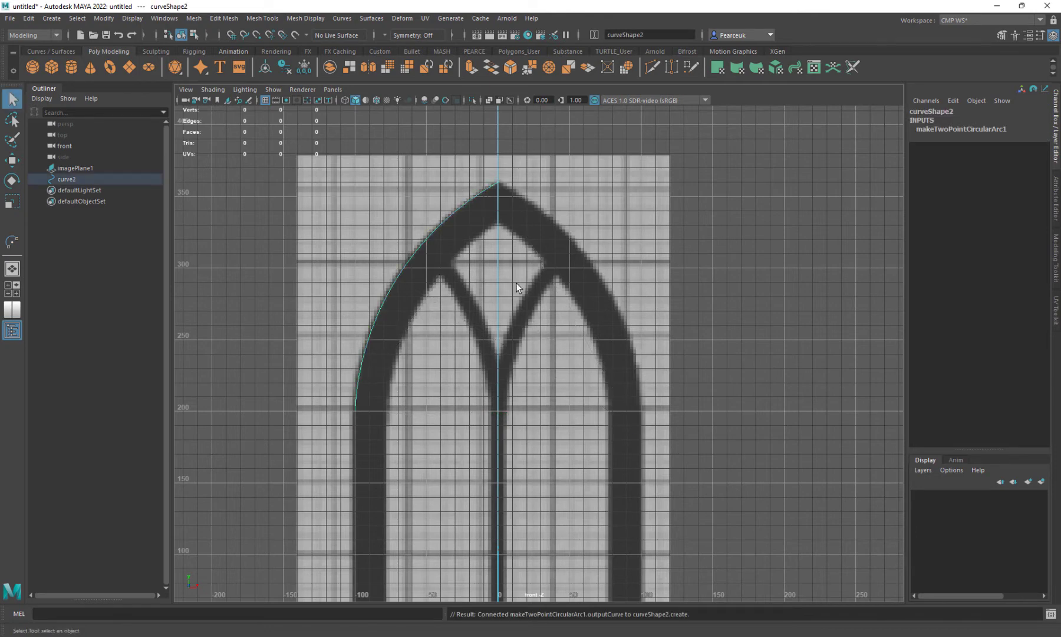
# - Create a Sweep Mesh from the arc curve along the arch's outer left edge
pyautogui.scroll(2, 481, 269)
pyautogui.keyDown('alt'); pyautogui.moveTo(397, 293); pyautogui.dragTo(436, 236, button='middle'); pyautogui.keyUp('alt')
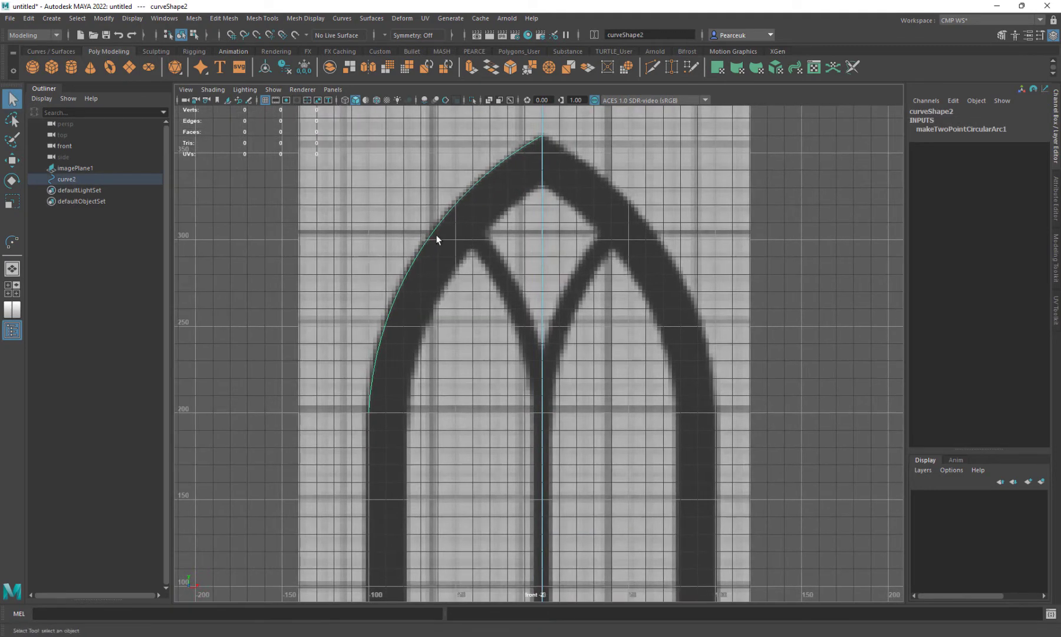
pyautogui.click(46, 19)
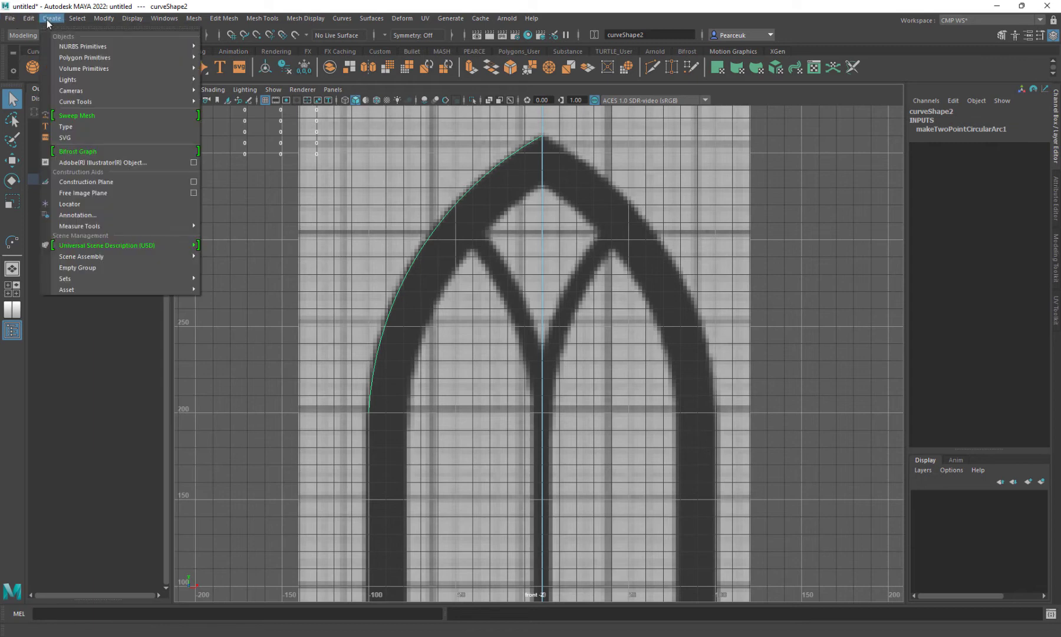
pyautogui.click(106, 115)
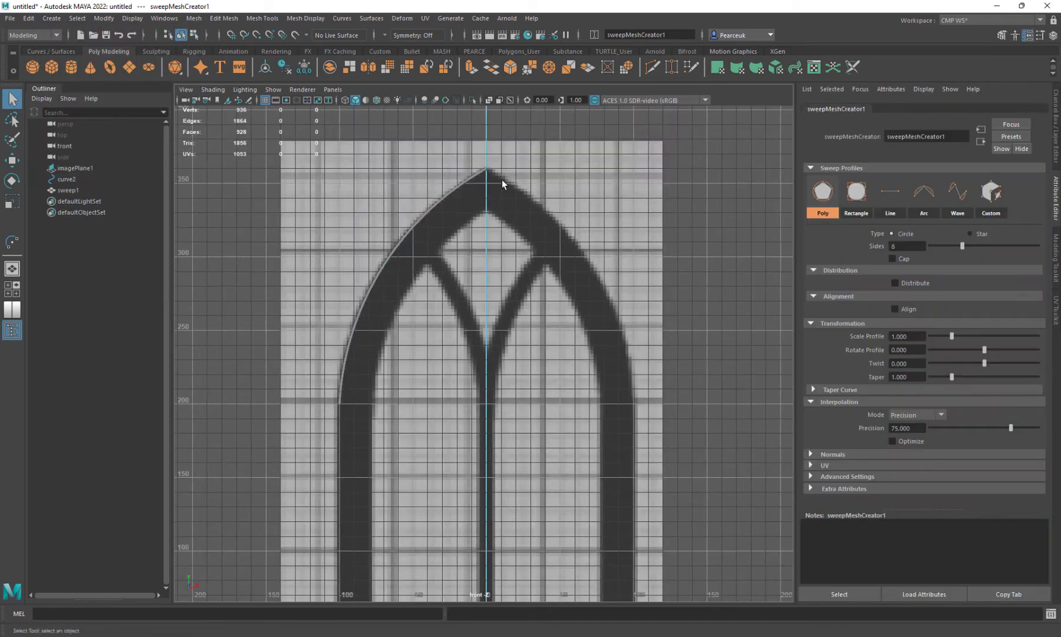
pyautogui.scroll(3, 502, 179)
pyautogui.keyDown('alt'); pyautogui.moveTo(348, 191); pyautogui.dragTo(382, 244, button='middle'); pyautogui.keyUp('alt')
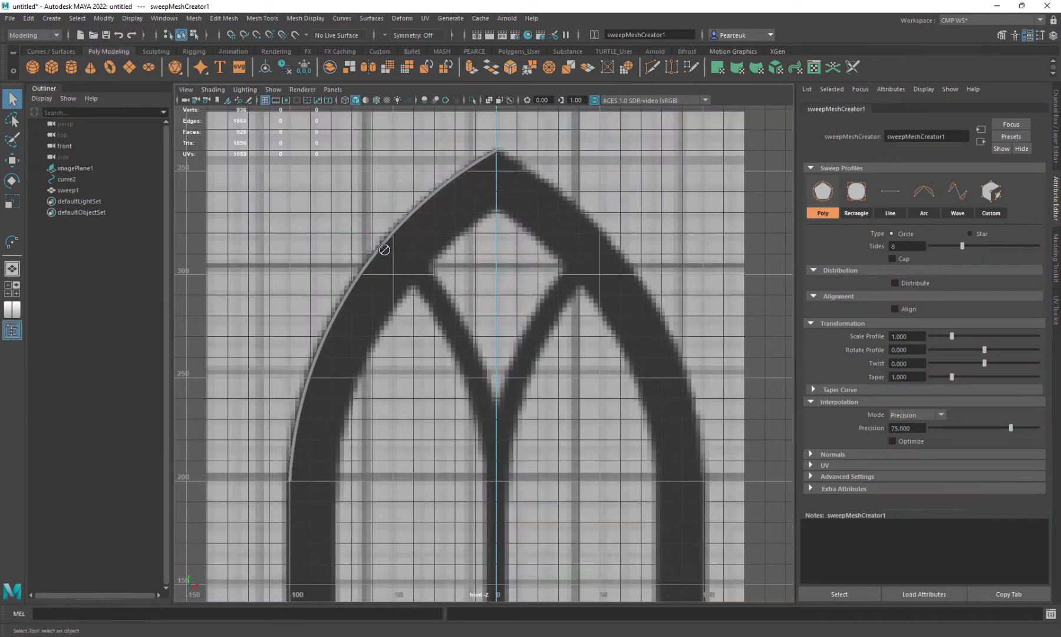
pyautogui.keyDown('alt'); pyautogui.moveTo(382, 244); pyautogui.dragTo(407, 251); pyautogui.keyUp('alt')
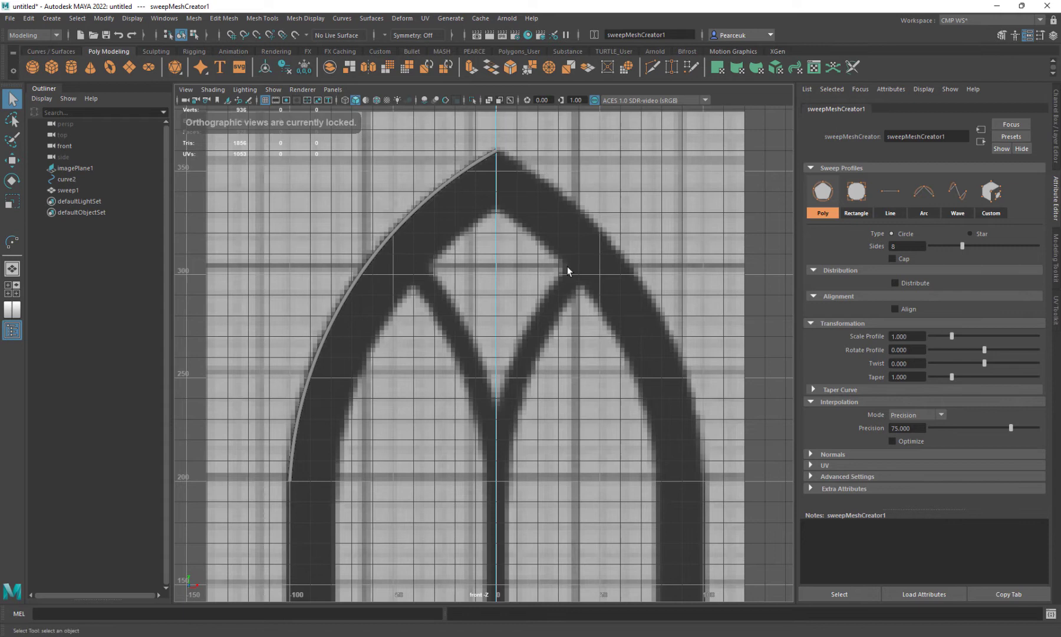
# - Select only the image plane in the perspective view and move it back along Z, behind the sweep mesh
pyautogui.press('space')
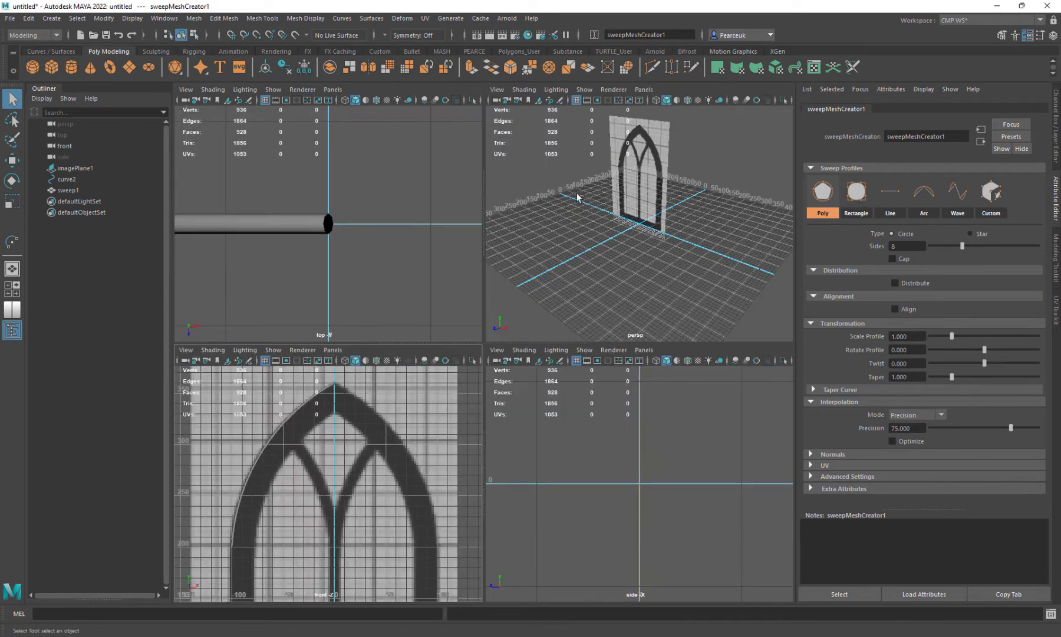
pyautogui.keyDown('alt'); pyautogui.moveTo(608, 204); pyautogui.dragTo(695, 243, button='right'); pyautogui.keyUp('alt')
pyautogui.keyDown('alt'); pyautogui.moveTo(588, 222); pyautogui.dragTo(577, 324, button='middle'); pyautogui.keyUp('alt')
pyautogui.keyDown('alt'); pyautogui.moveTo(577, 324); pyautogui.dragTo(615, 237, button='right'); pyautogui.keyUp('alt')
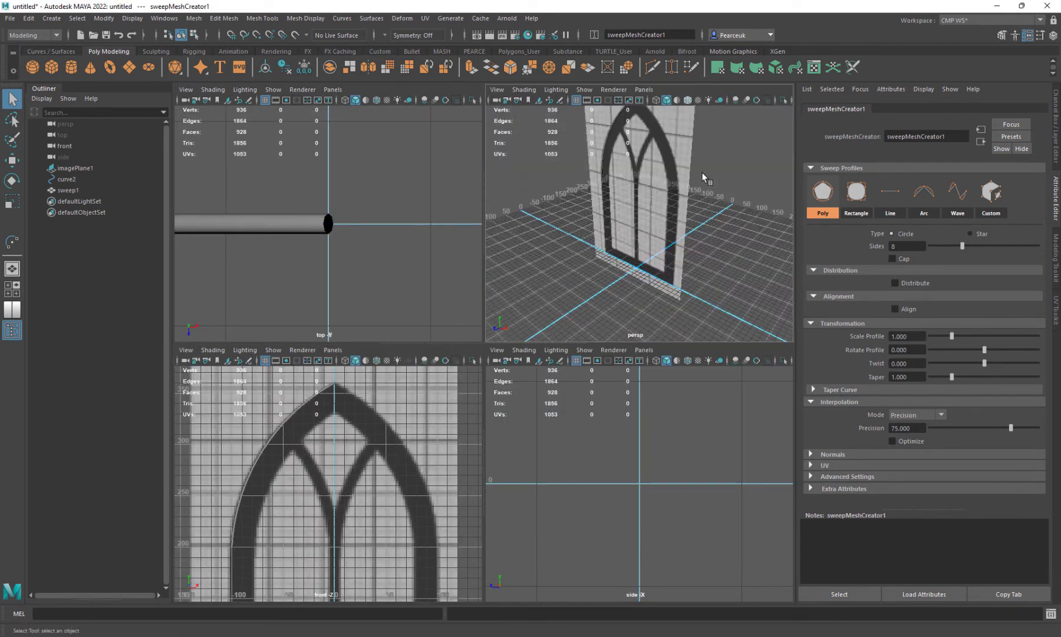
pyautogui.moveTo(671, 143); pyautogui.dragTo(634, 192)
pyautogui.scroll(-5, 673, 155)
pyautogui.rightClick(635, 194)
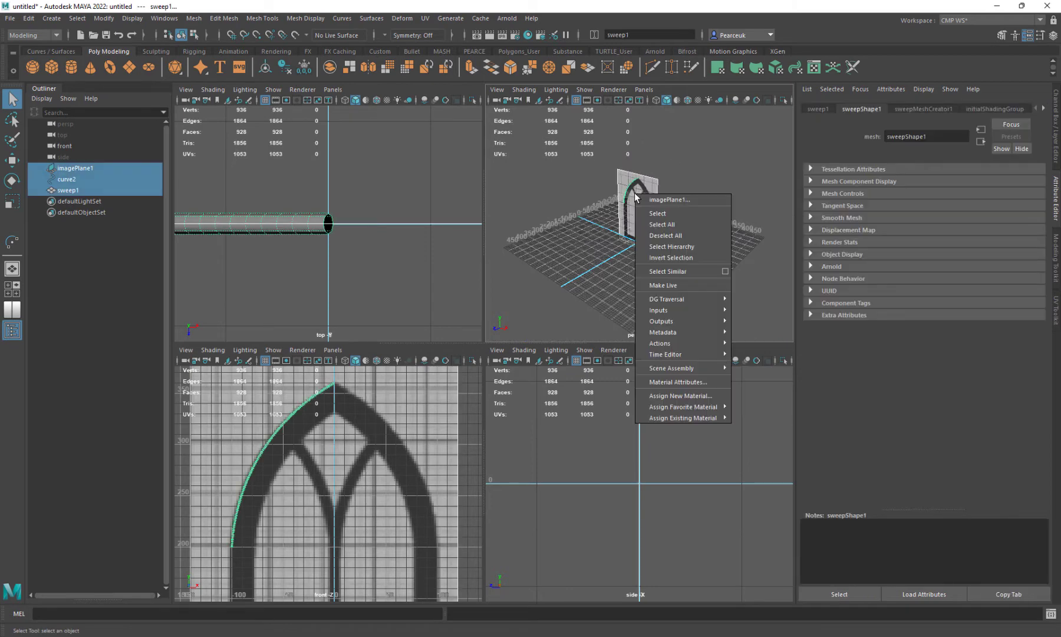
pyautogui.click(656, 200)
pyautogui.press('w')
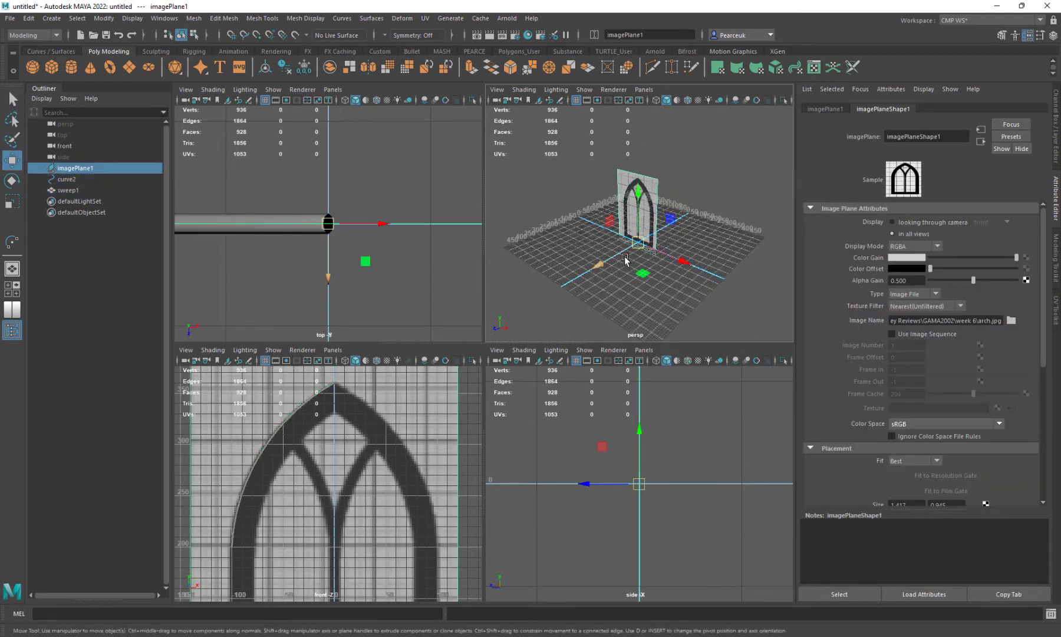
pyautogui.moveTo(602, 263); pyautogui.dragTo(642, 258)
# - Select and frame the sweep mesh in the perspective view, and change its sweep profile to Line
pyautogui.click(634, 207)
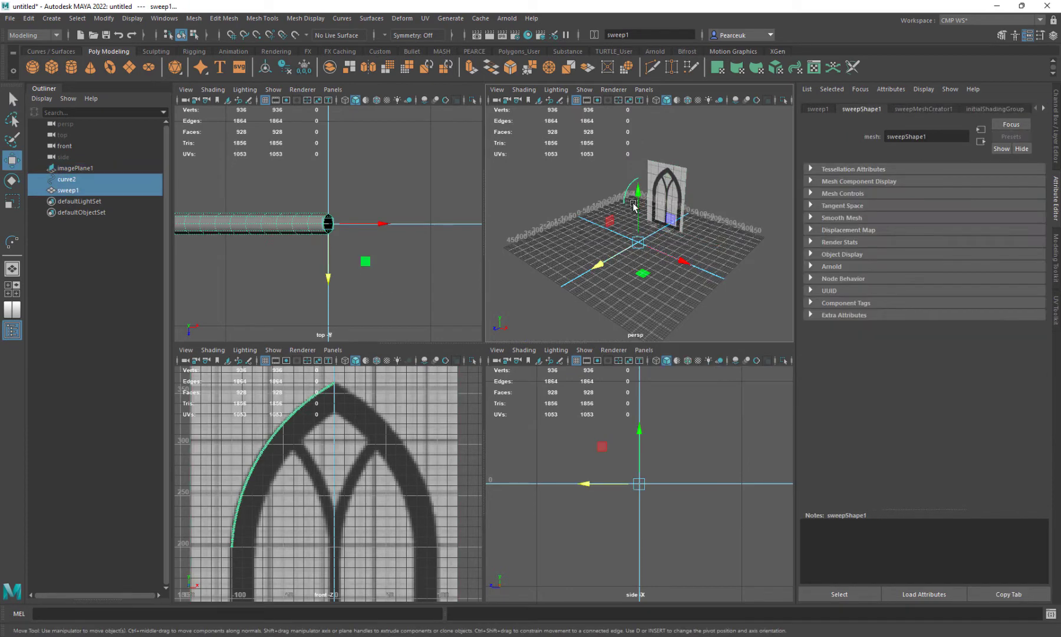
pyautogui.press('f')
pyautogui.keyDown('alt'); pyautogui.moveTo(632, 203); pyautogui.dragTo(635, 212); pyautogui.keyUp('alt')
pyautogui.keyDown('alt'); pyautogui.moveTo(635, 213); pyautogui.dragTo(645, 156, button='right'); pyautogui.keyUp('alt')
pyautogui.keyDown('alt'); pyautogui.moveTo(639, 173); pyautogui.dragTo(741, 211); pyautogui.keyUp('alt')
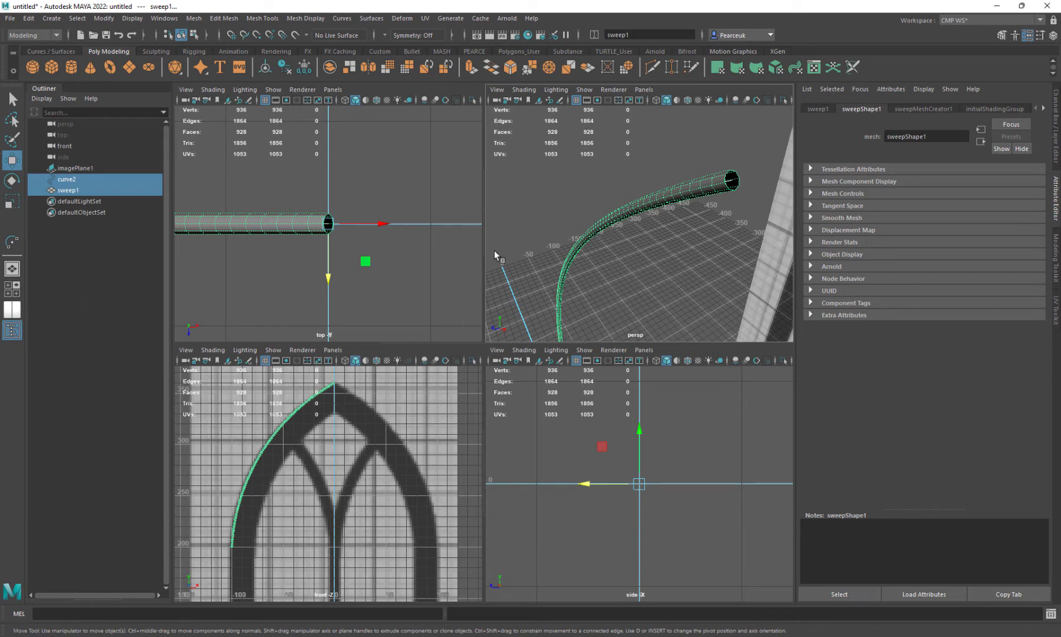
pyautogui.click(13, 309)
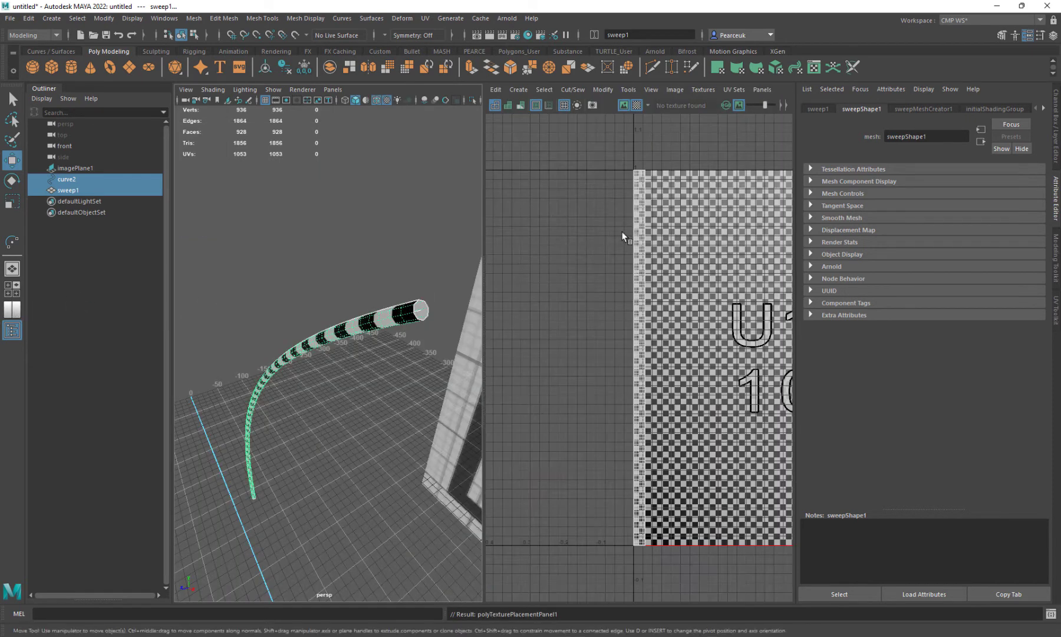
pyautogui.click(11, 289)
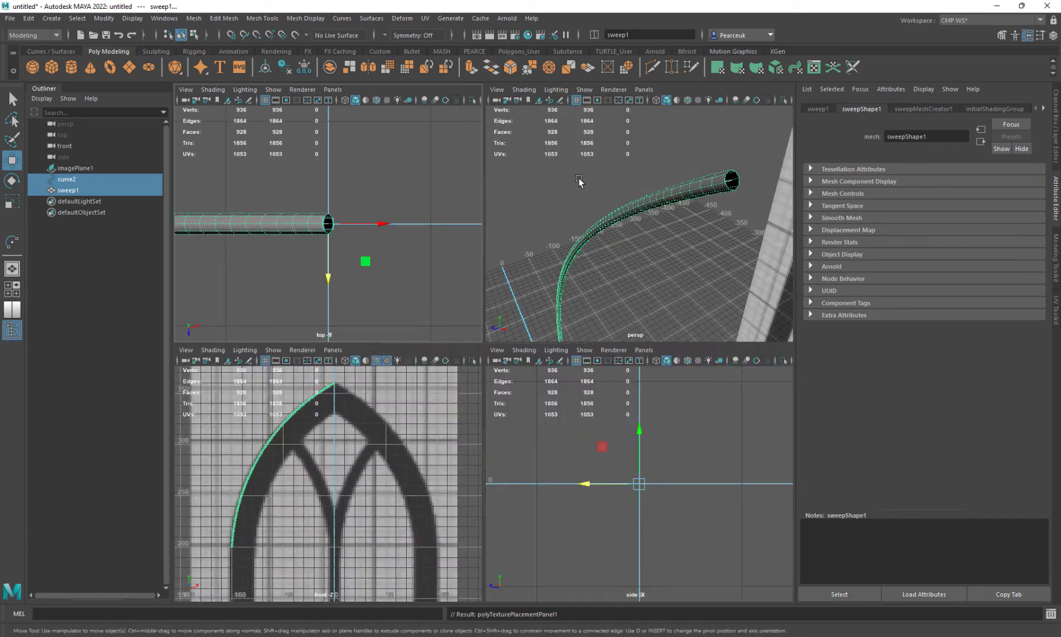
pyautogui.click(921, 110)
pyautogui.moveTo(960, 240)
pyautogui.mouseDown()
pyautogui.moveTo(988, 247)
pyautogui.moveTo(918, 254)
pyautogui.moveTo(947, 252)
pyautogui.mouseUp()
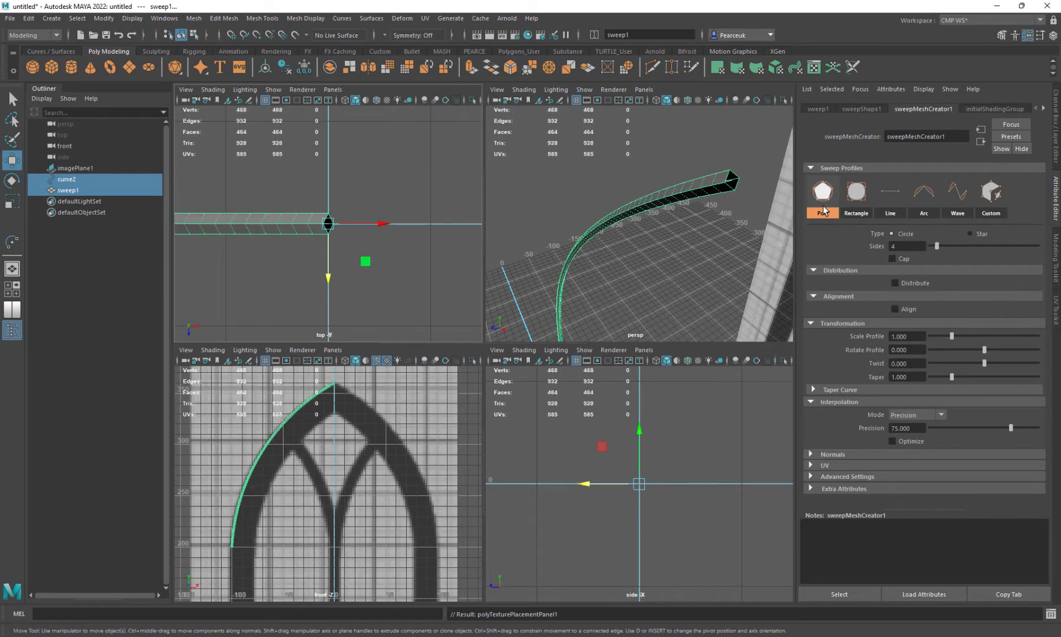
pyautogui.click(890, 193)
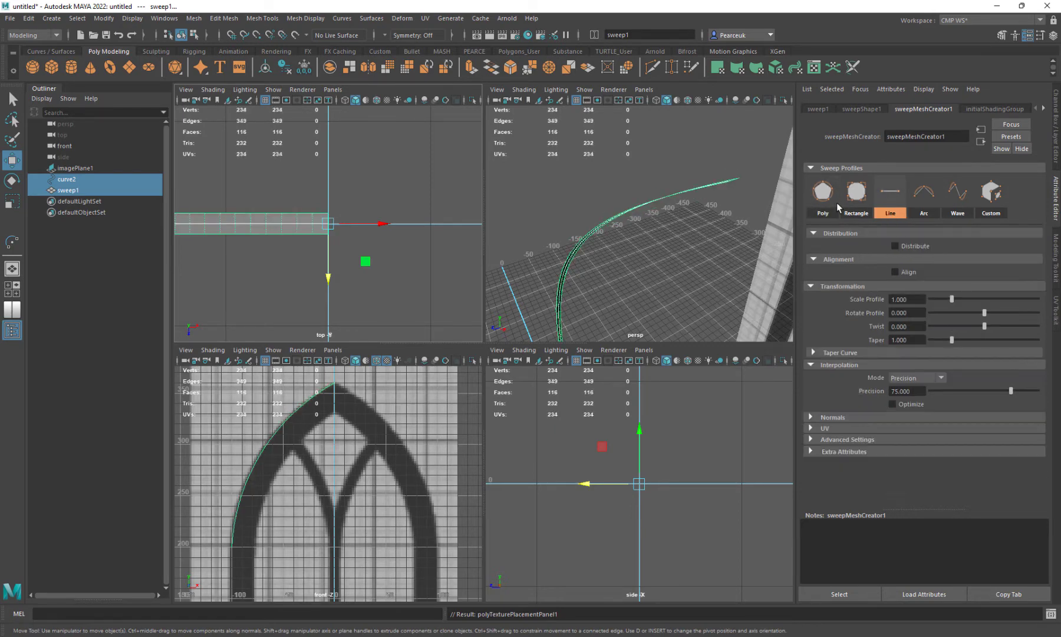
pyautogui.keyDown('alt'); pyautogui.moveTo(681, 216); pyautogui.dragTo(654, 219); pyautogui.keyUp('alt')
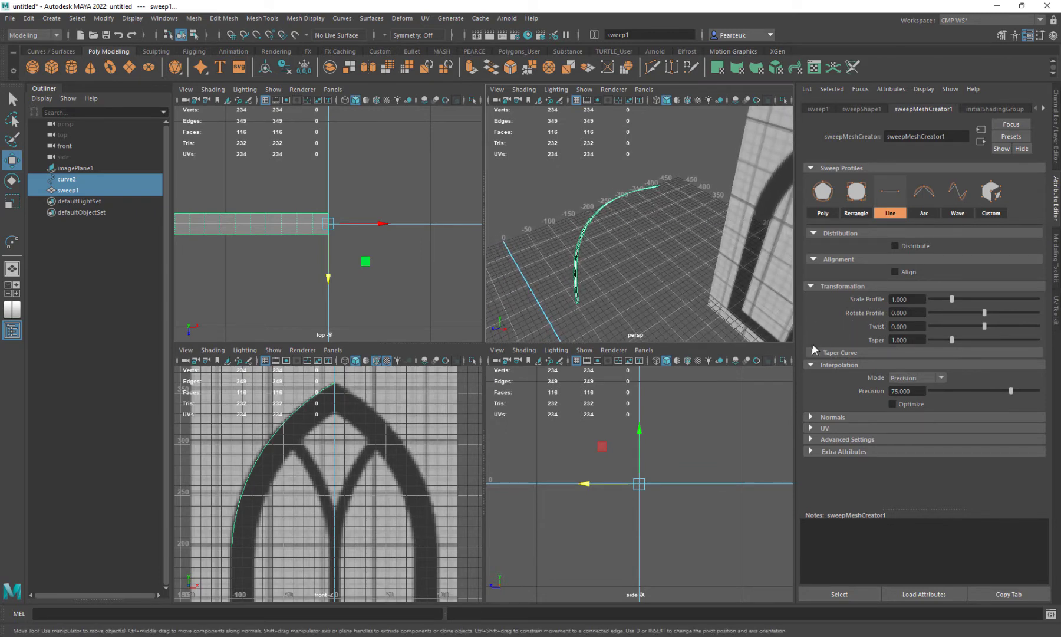
# - Enable Align on the sweep mesh and set its Rotate Profile to -90 so the strip faces the front
pyautogui.click(896, 272)
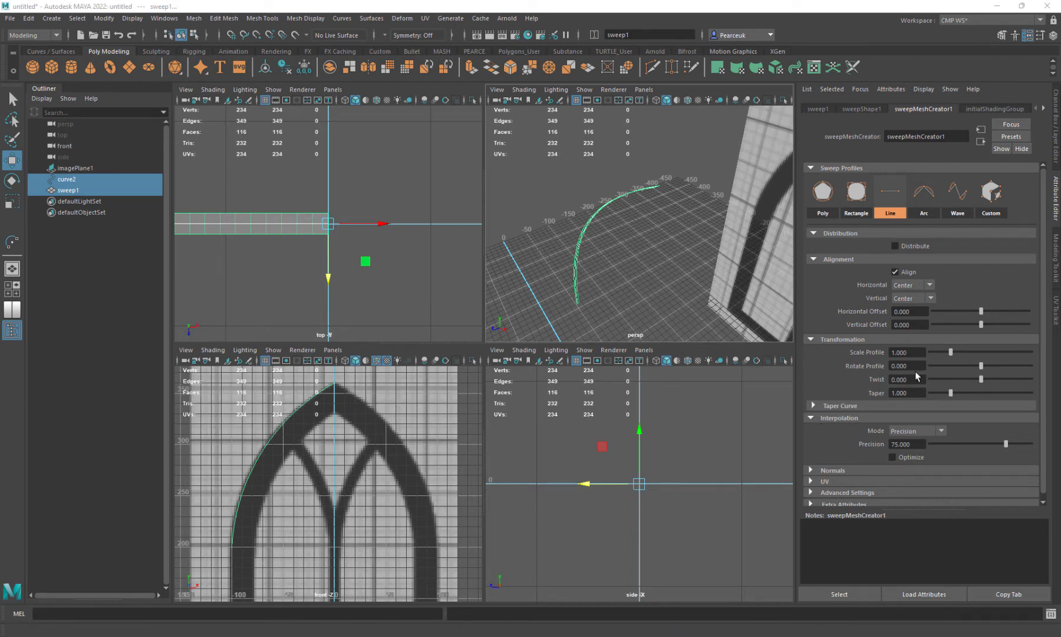
pyautogui.moveTo(981, 366)
pyautogui.mouseDown()
pyautogui.moveTo(1002, 366)
pyautogui.moveTo(991, 366)
pyautogui.mouseUp()
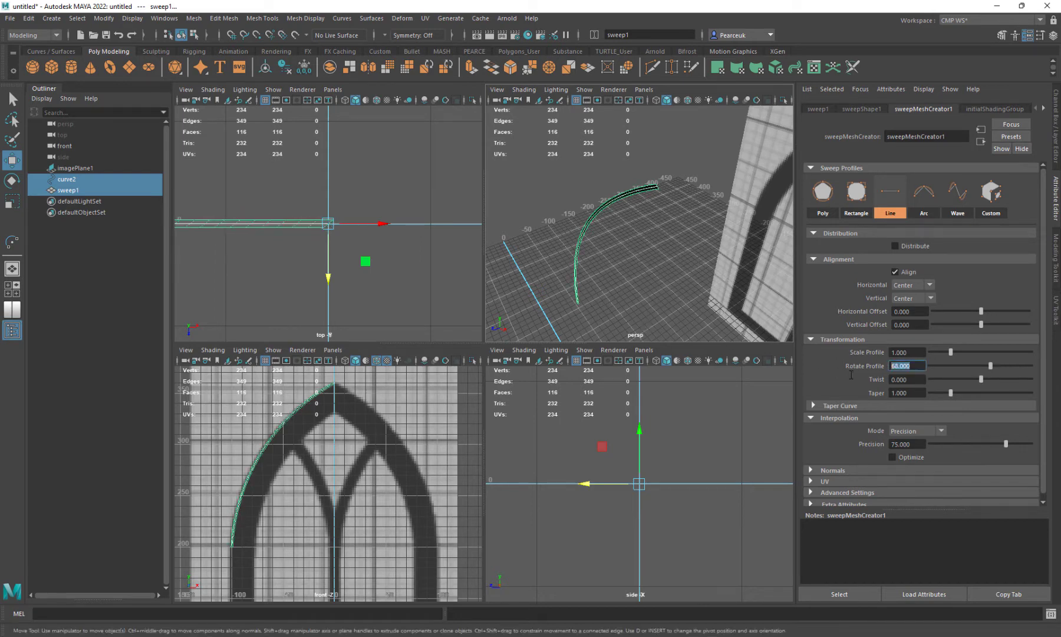
pyautogui.moveTo(852, 375); pyautogui.dragTo(844, 375)
pyautogui.write('-90')
pyautogui.press('Return')
pyautogui.keyDown('alt'); pyautogui.moveTo(558, 240); pyautogui.dragTo(638, 191); pyautogui.keyUp('alt')
pyautogui.keyDown('alt'); pyautogui.moveTo(638, 190); pyautogui.dragTo(575, 241, button='middle'); pyautogui.keyUp('alt')
pyautogui.moveTo(575, 241)
pyautogui.keyDown('alt'); pyautogui.mouseDown()
pyautogui.moveTo(590, 208)
pyautogui.moveTo(591, 243)
pyautogui.moveTo(604, 259)
pyautogui.moveTo(607, 206)
pyautogui.moveTo(579, 227)
pyautogui.mouseUp(); pyautogui.keyUp('alt')
# - Set the sweep's vertical alignment to Top so the strip lies inside the arch's outer edge
pyautogui.scroll(9, 265, 438)
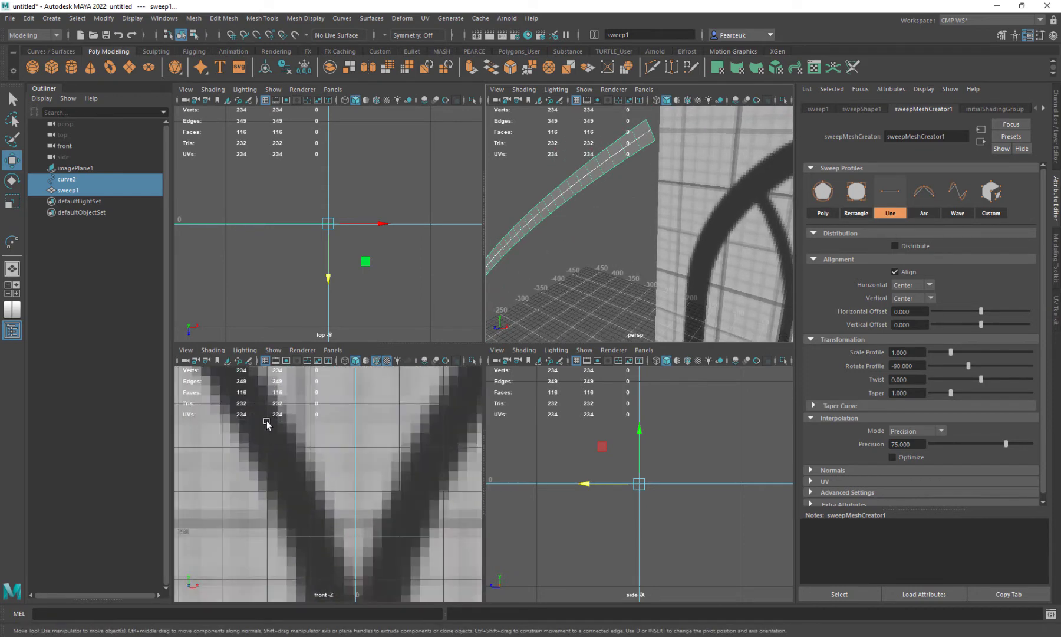
pyautogui.keyDown('alt'); pyautogui.moveTo(279, 479); pyautogui.dragTo(342, 631, button='middle'); pyautogui.keyUp('alt')
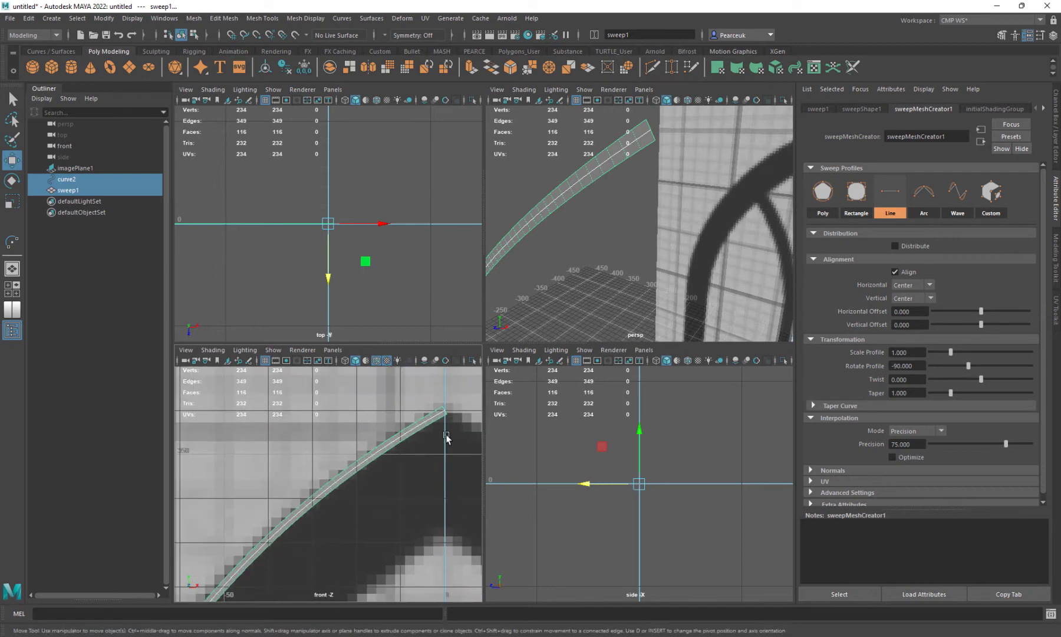
pyautogui.click(933, 299)
pyautogui.click(923, 331)
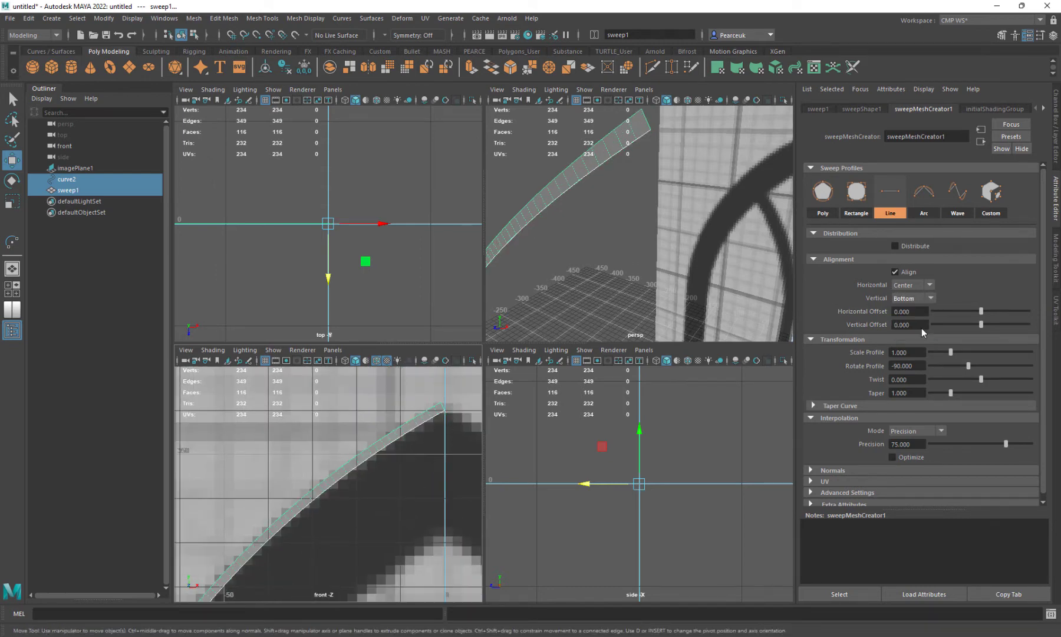
pyautogui.click(931, 300)
pyautogui.click(896, 298)
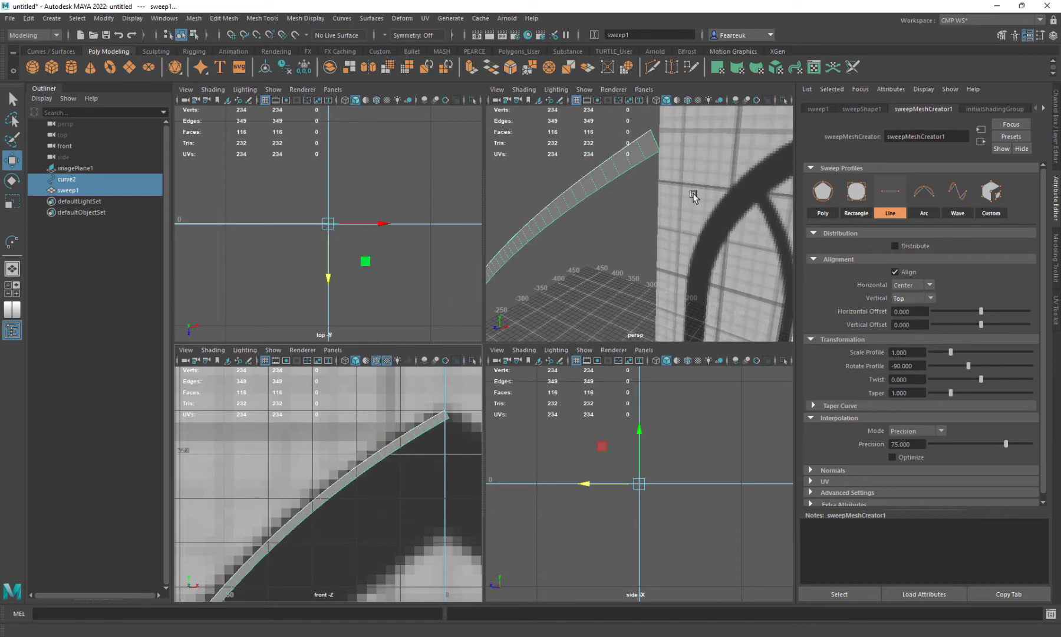
# - Set the sweep's Scale Profile to 10 to match the arch frame's width in the reference image
pyautogui.scroll(-1, 892, 301)
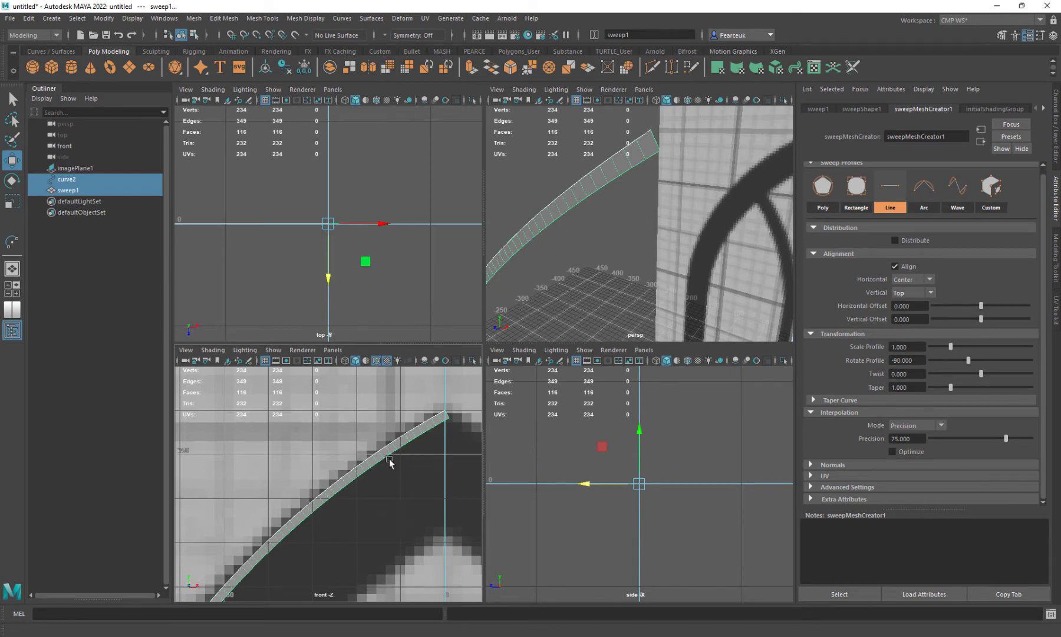
pyautogui.press('space')
pyautogui.scroll(-2, 521, 378)
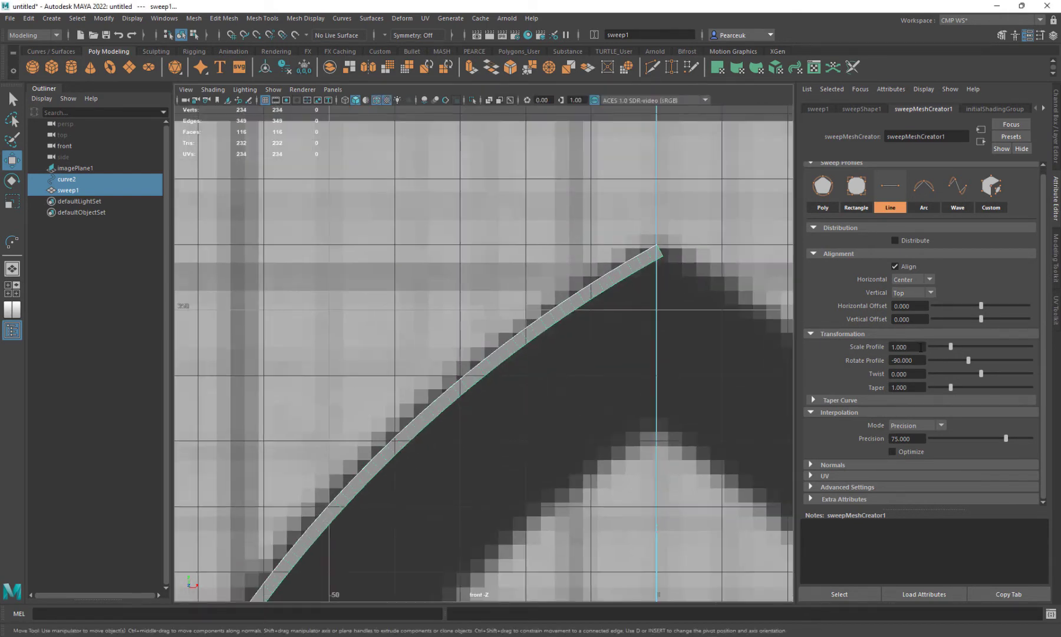
pyautogui.moveTo(951, 346); pyautogui.dragTo(995, 346)
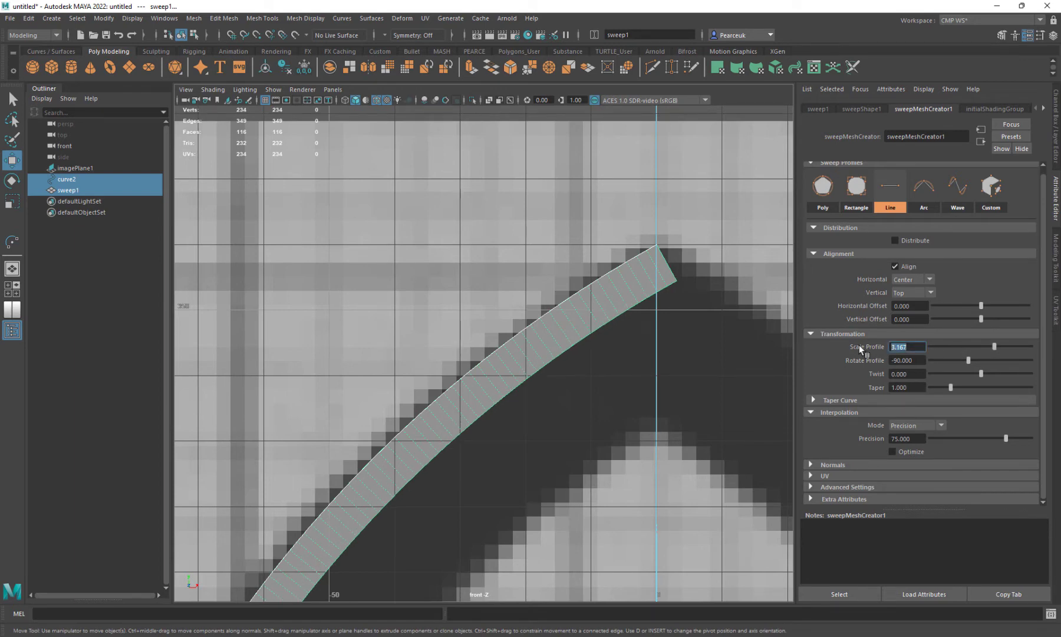
pyautogui.write('20')
pyautogui.press('Return')
pyautogui.scroll(-6, 448, 360)
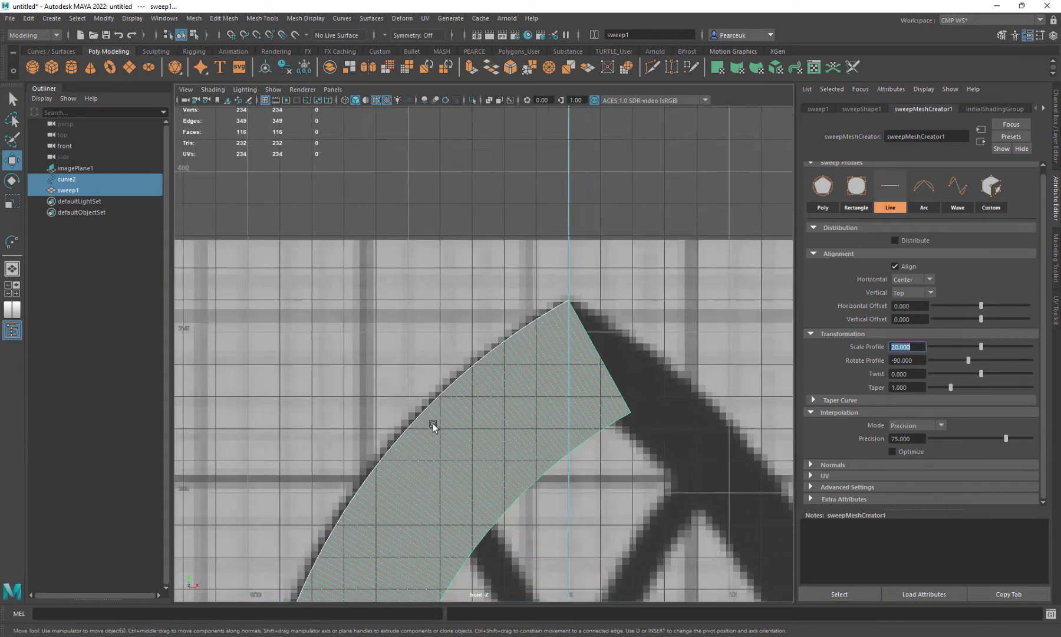
pyautogui.scroll(2, 553, 242)
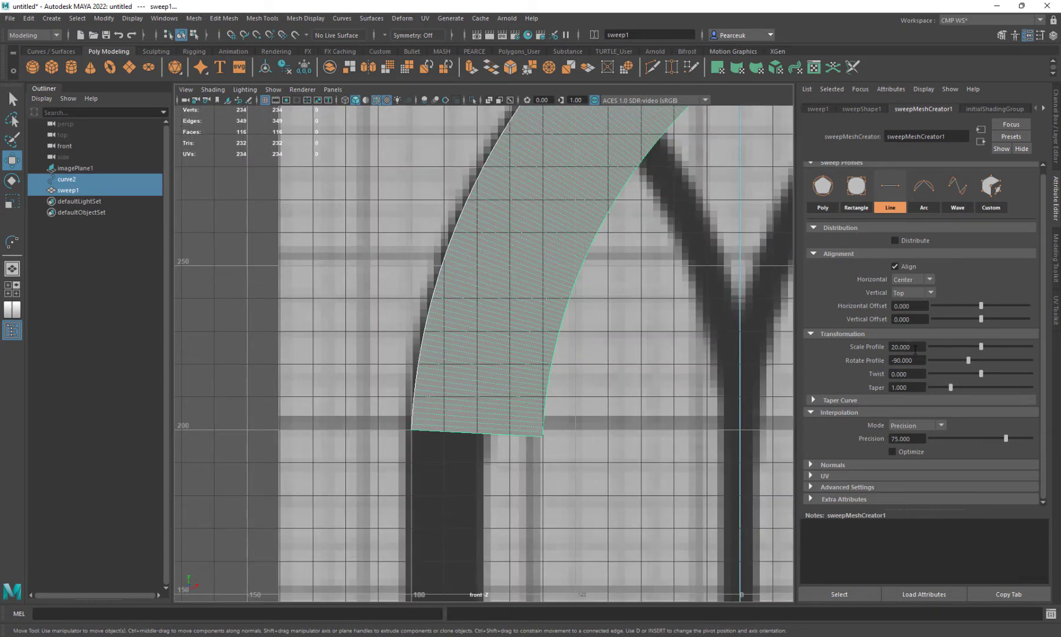
pyautogui.moveTo(915, 349); pyautogui.dragTo(860, 348)
pyautogui.press('Return')
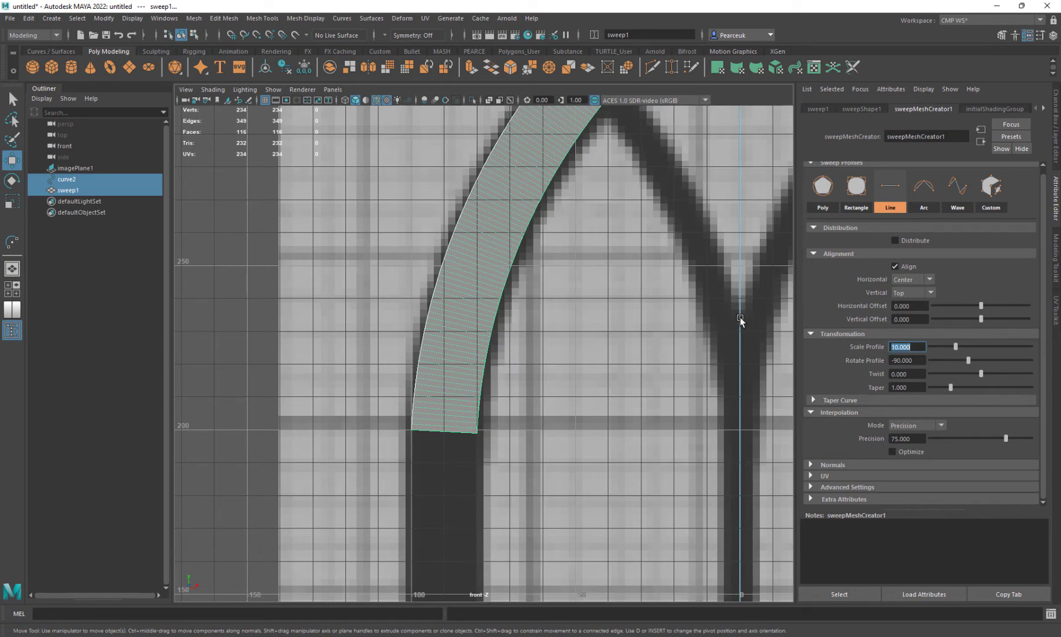
pyautogui.keyDown('alt'); pyautogui.moveTo(593, 287); pyautogui.dragTo(531, 409, button='middle'); pyautogui.keyUp('alt')
pyautogui.keyDown('alt'); pyautogui.moveTo(561, 395); pyautogui.dragTo(528, 390, button='right'); pyautogui.keyUp('alt')
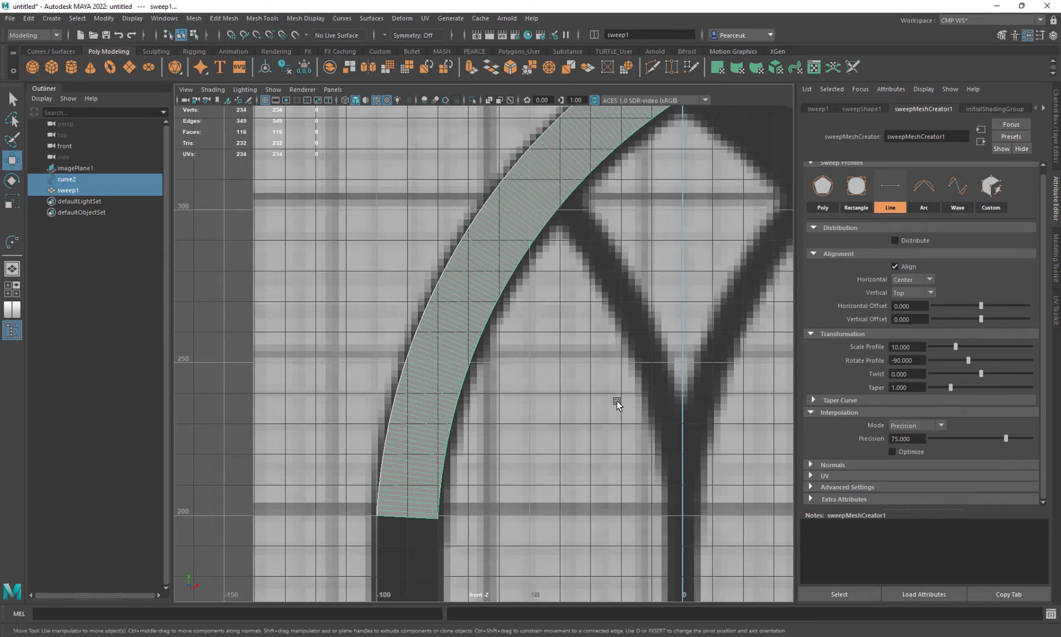
# - Try lowering the sweep's interpolation precision to reduce the number of segments along the arc
pyautogui.scroll(-1, 598, 372)
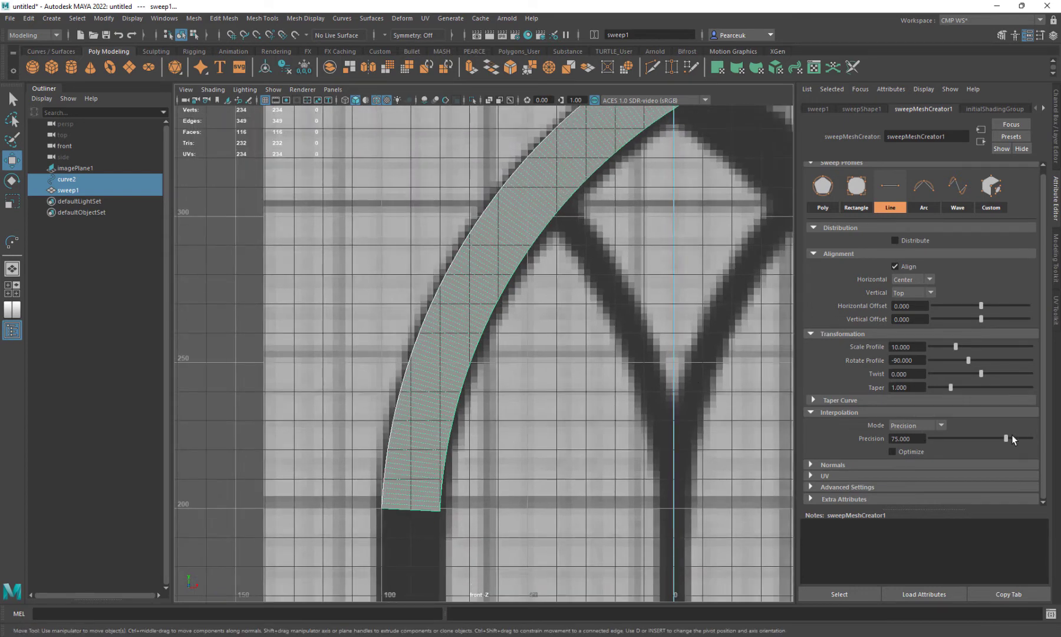
pyautogui.moveTo(1008, 438); pyautogui.dragTo(976, 440)
pyautogui.keyDown('alt'); pyautogui.moveTo(614, 355); pyautogui.dragTo(565, 413, button='middle'); pyautogui.keyUp('alt')
pyautogui.keyDown('alt'); pyautogui.moveTo(566, 413); pyautogui.dragTo(548, 380, button='right'); pyautogui.keyUp('alt')
pyautogui.keyDown('alt'); pyautogui.moveTo(549, 380); pyautogui.dragTo(577, 381); pyautogui.keyUp('alt')
# - Switch the sweep's interpolation mode to Start to End and set it to 15 steps
pyautogui.click(910, 427)
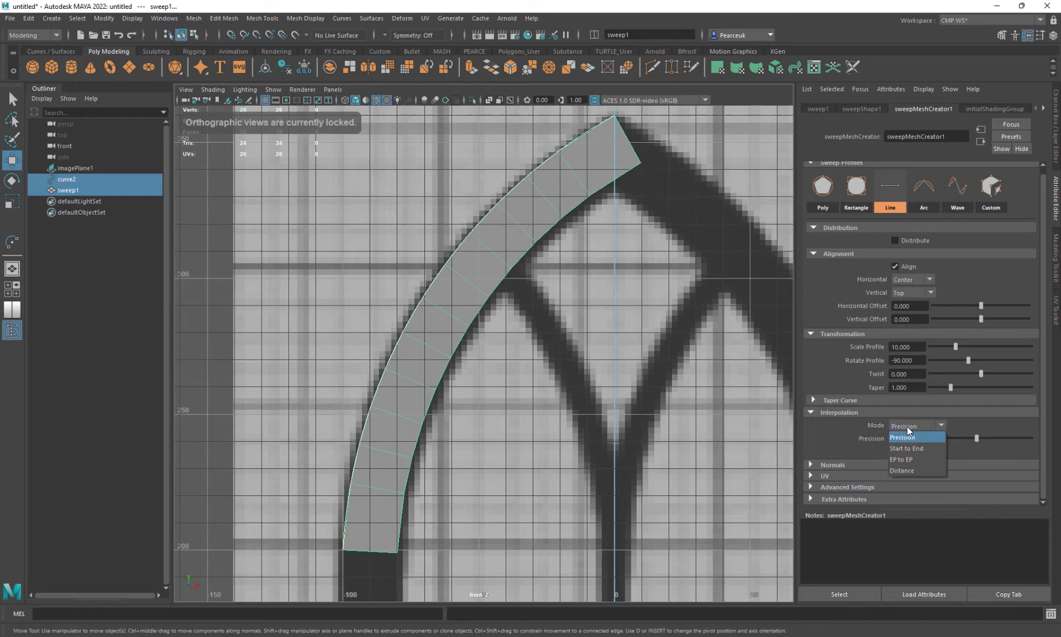
pyautogui.click(914, 449)
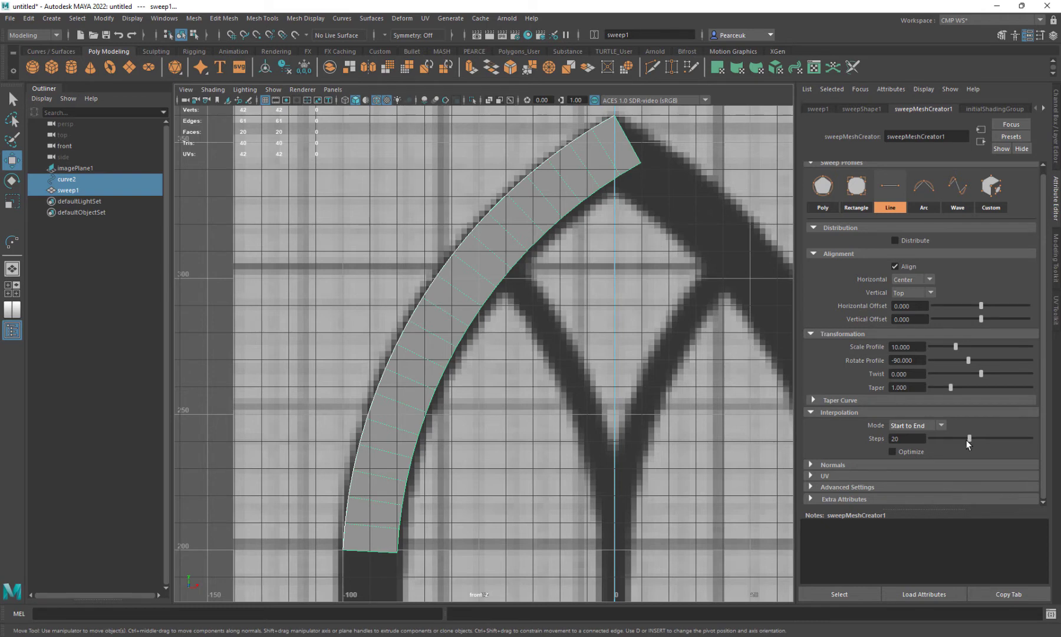
pyautogui.moveTo(967, 439); pyautogui.dragTo(957, 441)
pyautogui.keyDown('alt'); pyautogui.moveTo(474, 475); pyautogui.dragTo(500, 417, button='middle'); pyautogui.keyUp('alt')
# - Cut the sweep's upper end vertically along the centre line with Multi-Cut and delete the face that overhangs the centre
pyautogui.press('q')
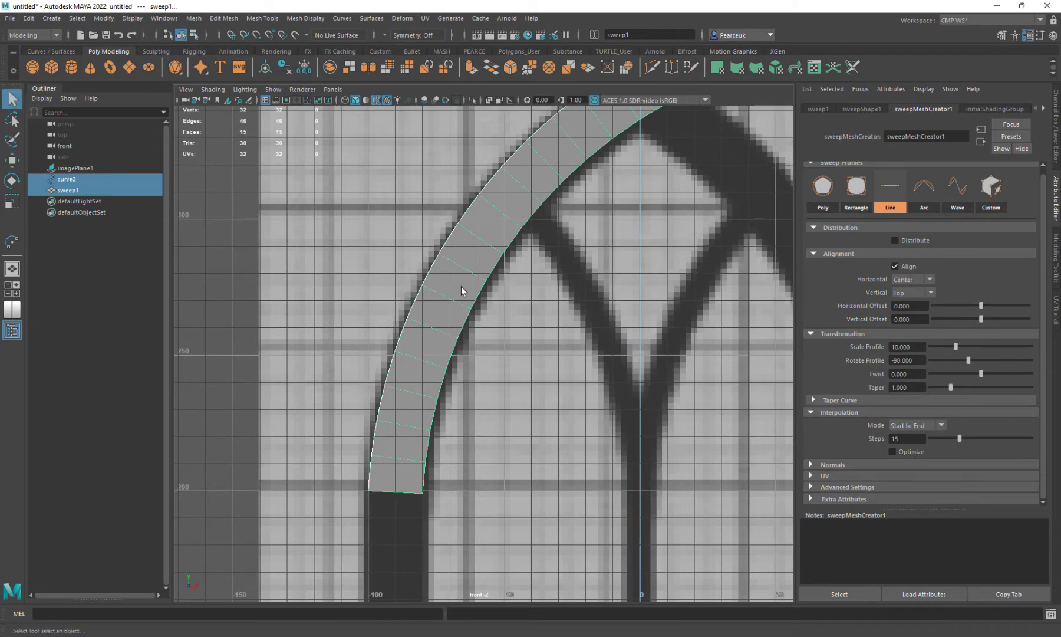
pyautogui.click(463, 312)
pyautogui.keyDown('alt'); pyautogui.moveTo(463, 309); pyautogui.dragTo(325, 533, button='middle'); pyautogui.keyUp('alt')
pyautogui.scroll(5, 439, 391)
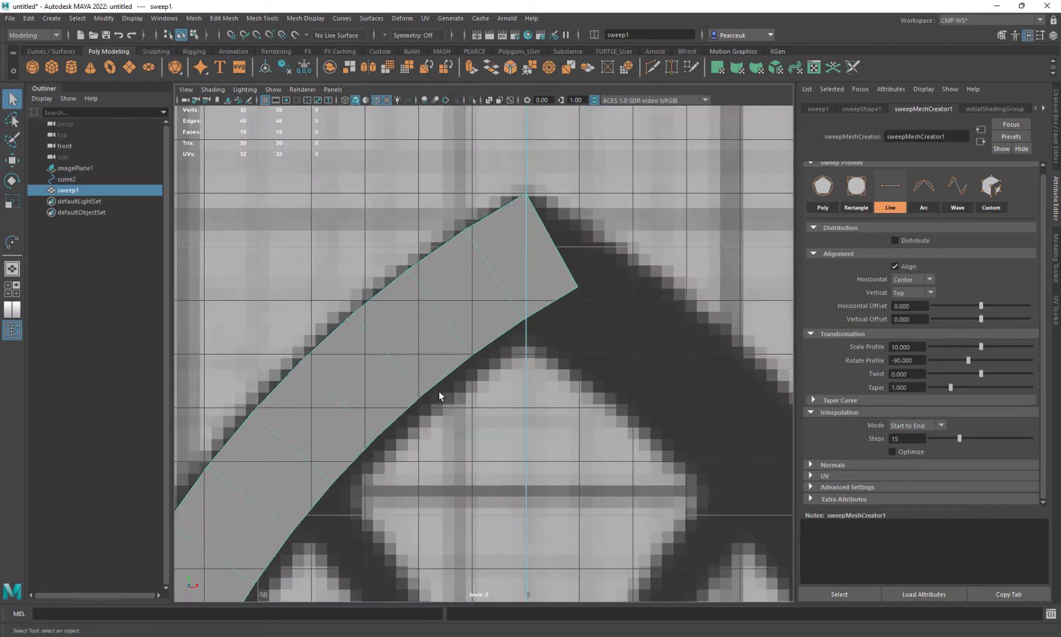
pyautogui.keyDown('alt'); pyautogui.moveTo(506, 366); pyautogui.dragTo(477, 418, button='middle'); pyautogui.keyUp('alt')
pyautogui.scroll(-1, 477, 417)
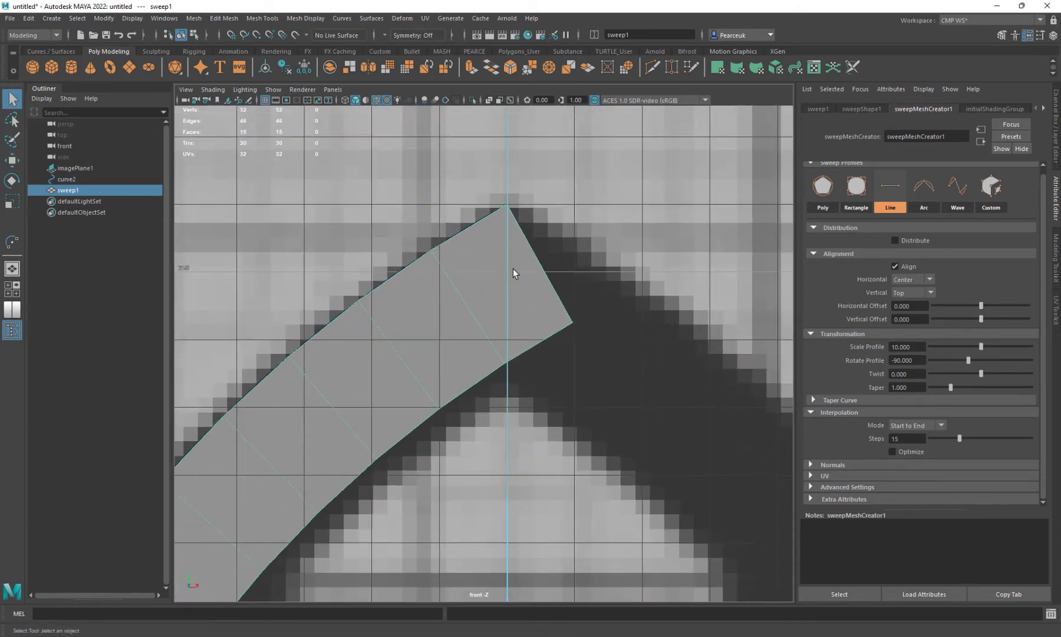
pyautogui.moveTo(513, 269); pyautogui.dragTo(477, 267, button='right')
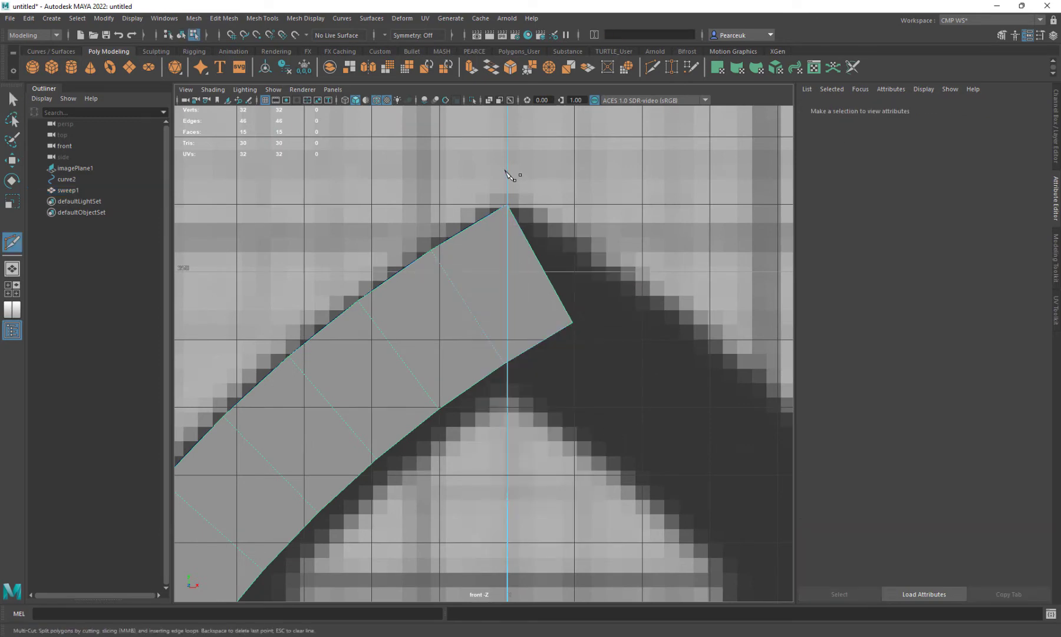
pyautogui.press('x')
pyautogui.moveTo(509, 153); pyautogui.dragTo(478, 351)
pyautogui.press('Return')
pyautogui.press('q')
pyautogui.click(533, 285)
pyautogui.press('Delete')
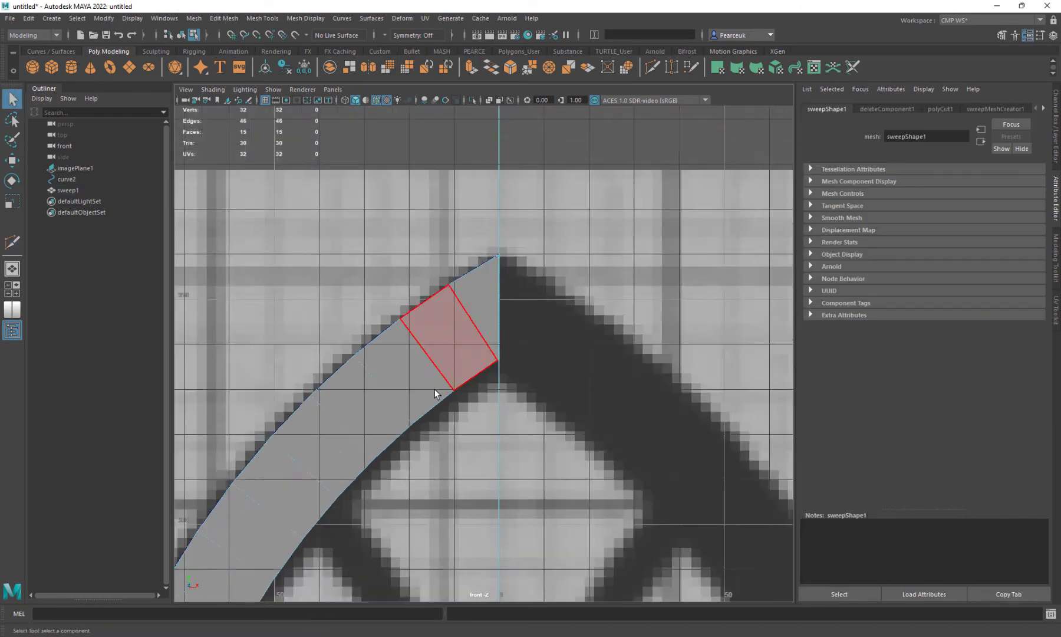
# - Move the inner corner vertex at the arch strip's lower end up to the 200 grid line to level the end edge
pyautogui.keyDown('alt'); pyautogui.moveTo(434, 389); pyautogui.dragTo(527, 216, button='middle'); pyautogui.keyUp('alt')
pyautogui.keyDown('alt'); pyautogui.moveTo(378, 439); pyautogui.dragTo(402, 319, button='middle'); pyautogui.keyUp('alt')
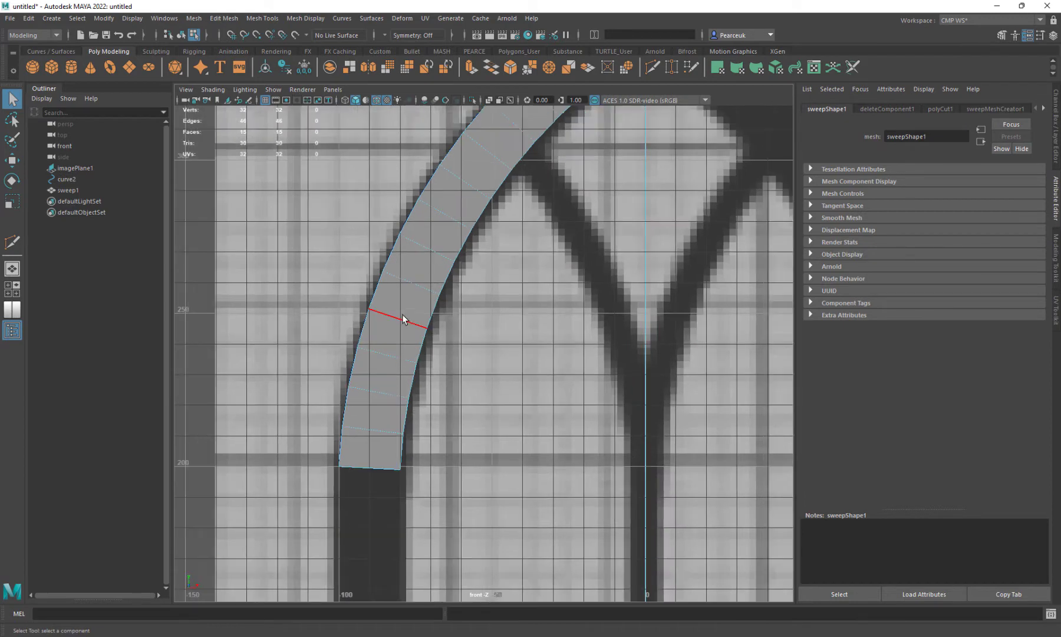
pyautogui.scroll(10, 419, 275)
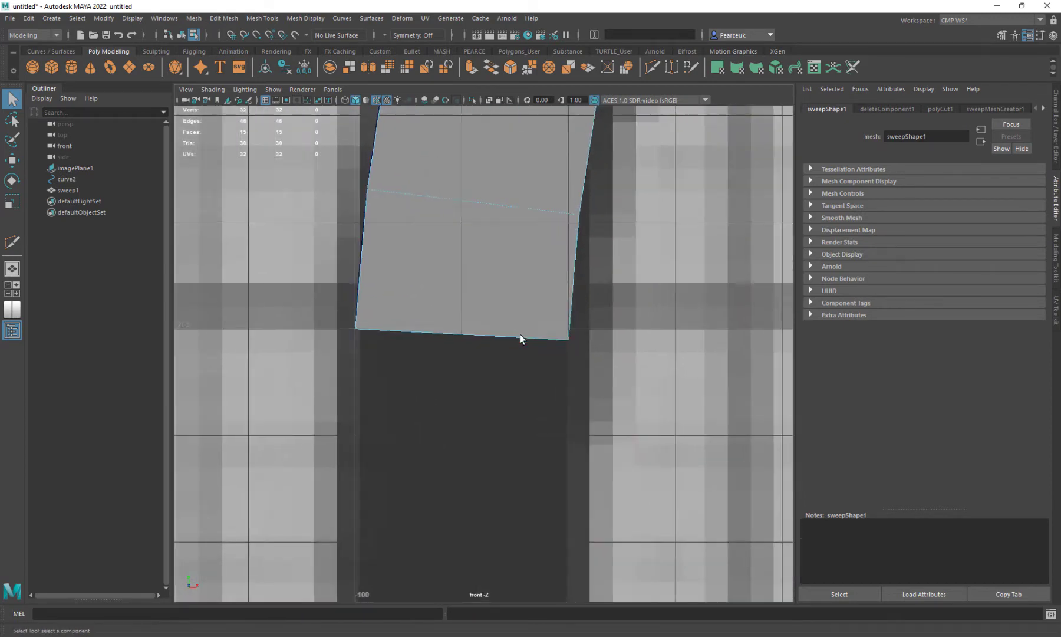
pyautogui.rightClick(477, 324)
pyautogui.moveTo(465, 310); pyautogui.dragTo(423, 323, button='right')
pyautogui.click(523, 301)
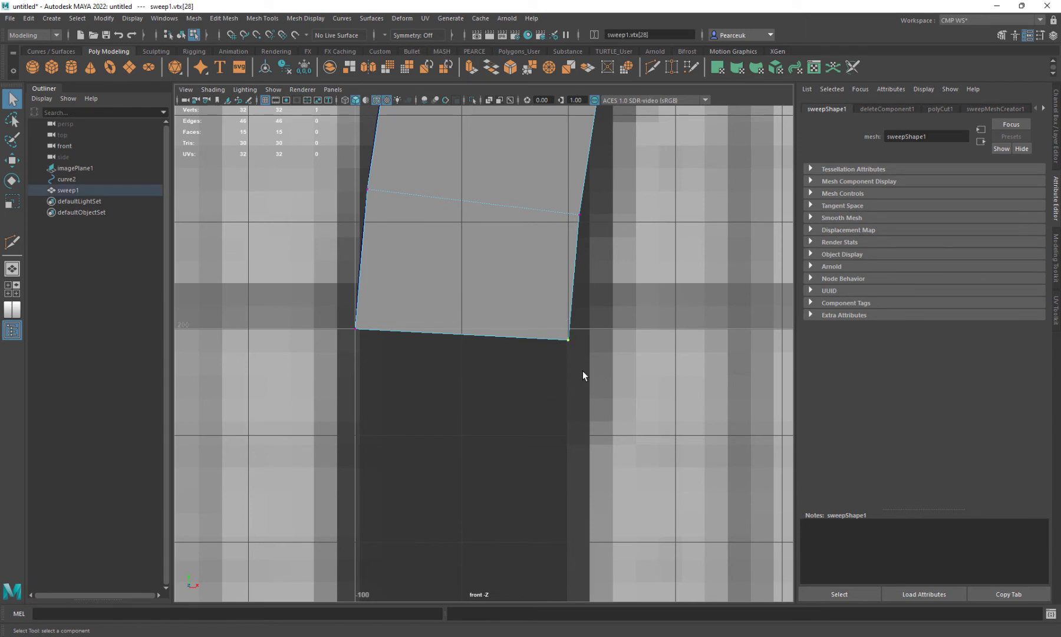
pyautogui.press('w')
pyautogui.moveTo(569, 337); pyautogui.dragTo(568, 330)
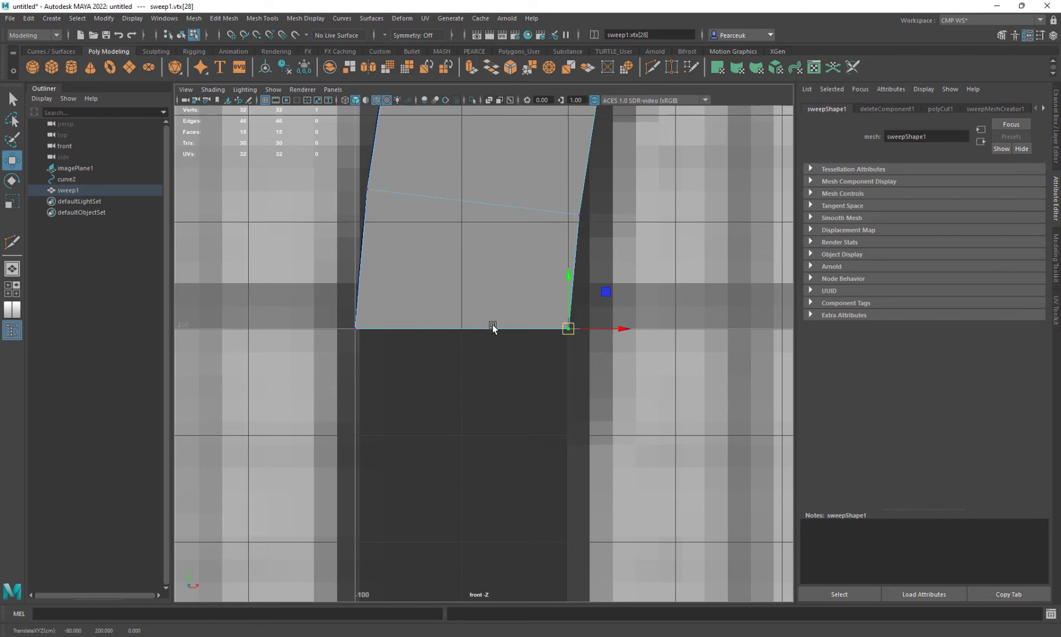
# - Extrude the strip's bottom edge straight down 200 units to the window's base line
pyautogui.moveTo(490, 296); pyautogui.dragTo(490, 264, button='right')
pyautogui.click(457, 328)
pyautogui.scroll(-3, 455, 319)
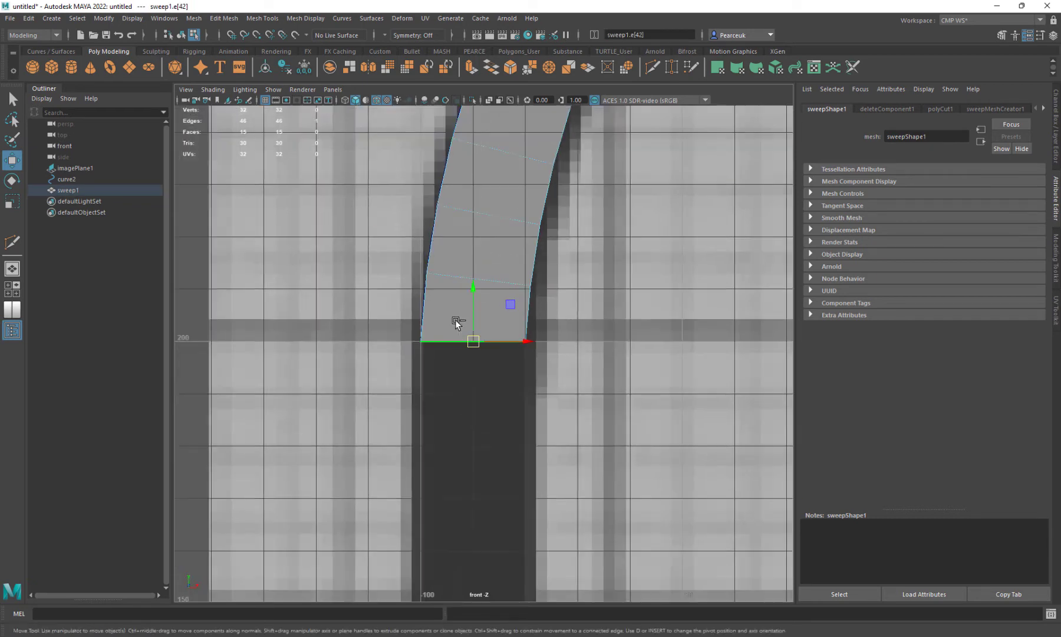
pyautogui.keyDown('shift'); pyautogui.moveTo(457, 315); pyautogui.dragTo(455, 343, button='right'); pyautogui.keyUp('shift')
pyautogui.scroll(-3, 460, 460)
pyautogui.keyDown('alt'); pyautogui.moveTo(474, 485); pyautogui.dragTo(459, 270, button='middle'); pyautogui.keyUp('alt')
pyautogui.scroll(-3, 459, 270)
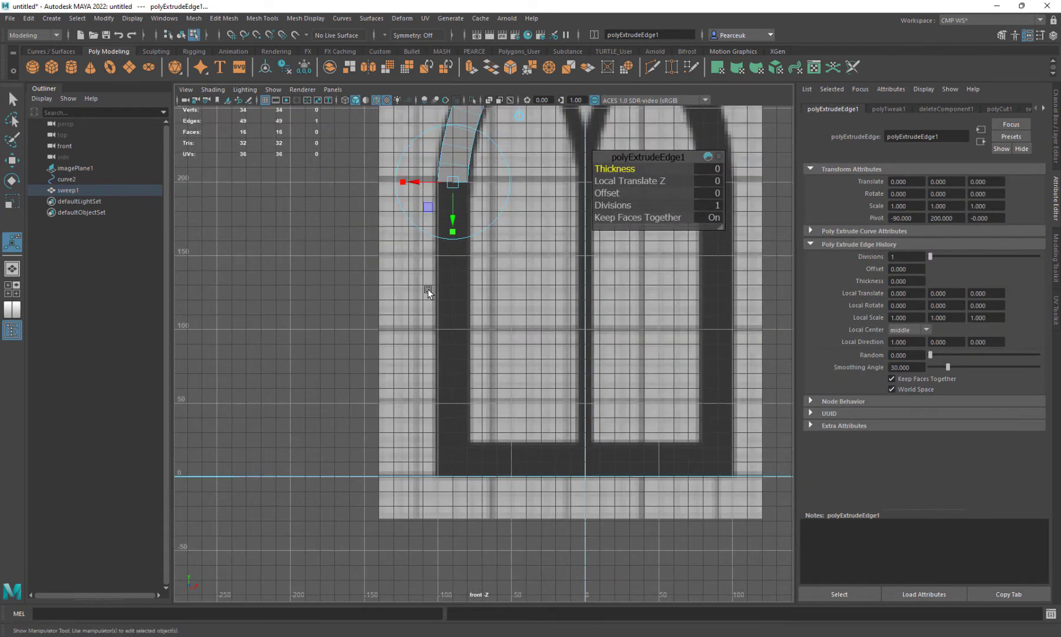
pyautogui.moveTo(456, 234); pyautogui.dragTo(448, 478)
pyautogui.keyDown('alt'); pyautogui.moveTo(441, 283); pyautogui.dragTo(385, 454, button='middle'); pyautogui.keyUp('alt')
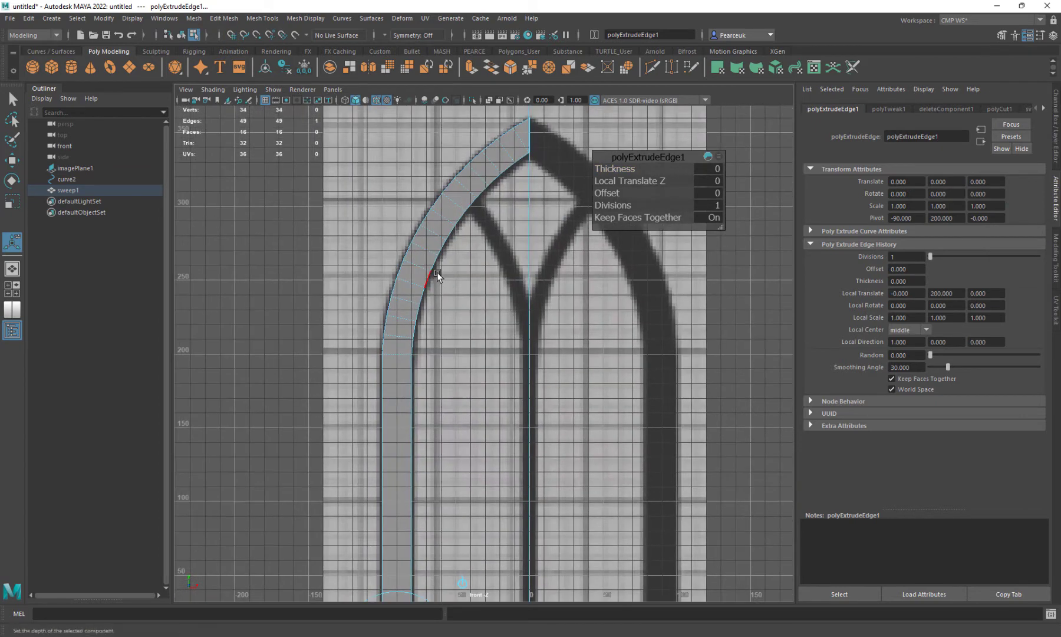
# - Delete the history and freeze the transformations of the sweep mesh and its guide curve
pyautogui.scroll(1, 437, 272)
pyautogui.moveTo(432, 195); pyautogui.dragTo(454, 181, button='right')
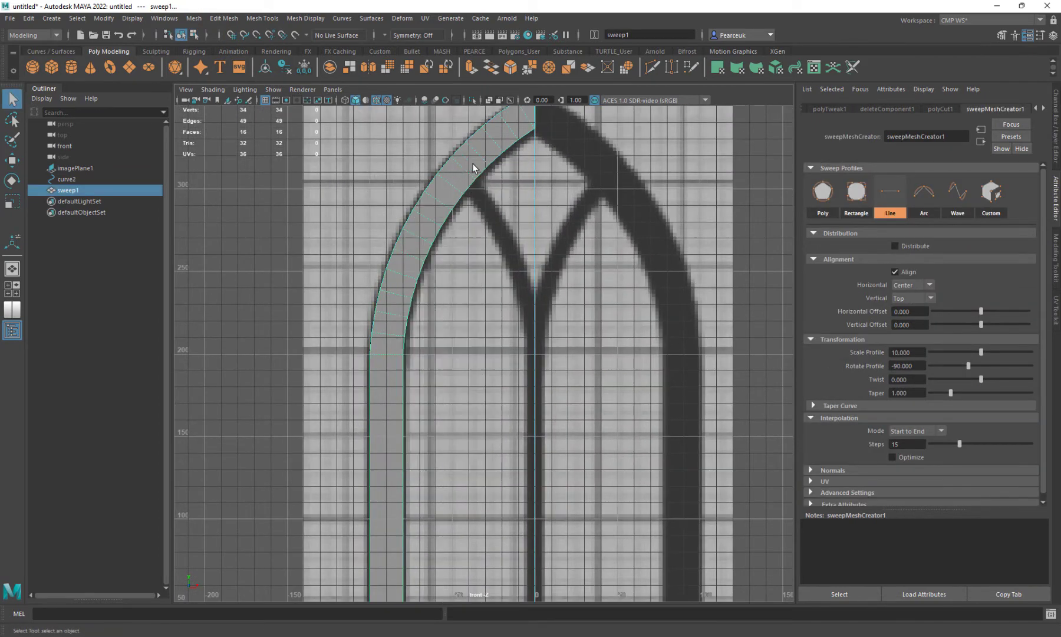
pyautogui.keyDown('alt'); pyautogui.moveTo(430, 308); pyautogui.dragTo(407, 413, button='middle'); pyautogui.keyUp('alt')
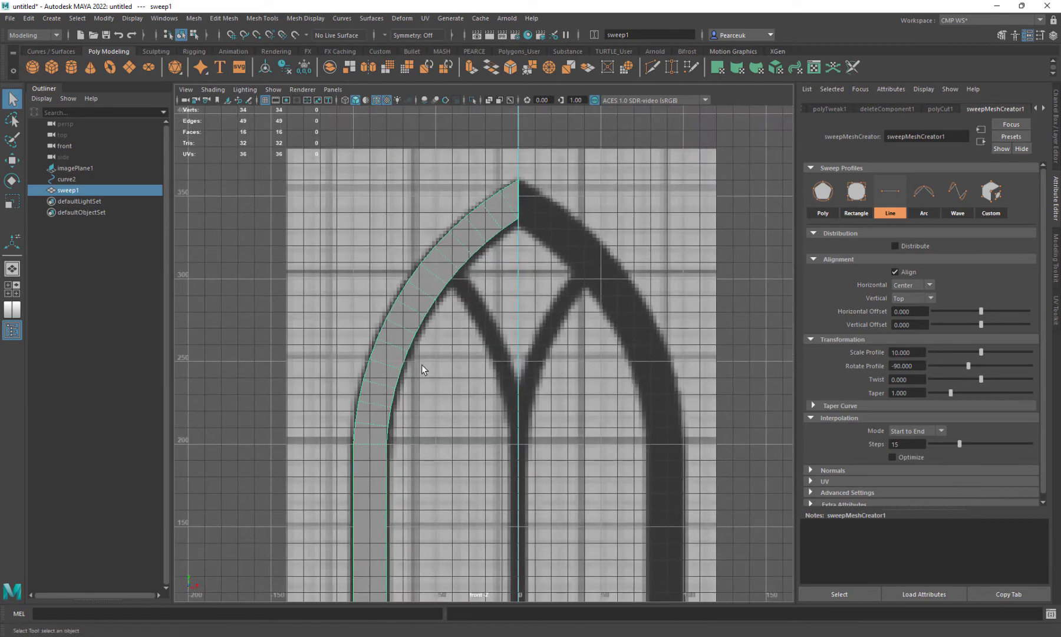
pyautogui.keyDown('alt'); pyautogui.moveTo(356, 459); pyautogui.dragTo(367, 403, button='middle'); pyautogui.keyUp('alt')
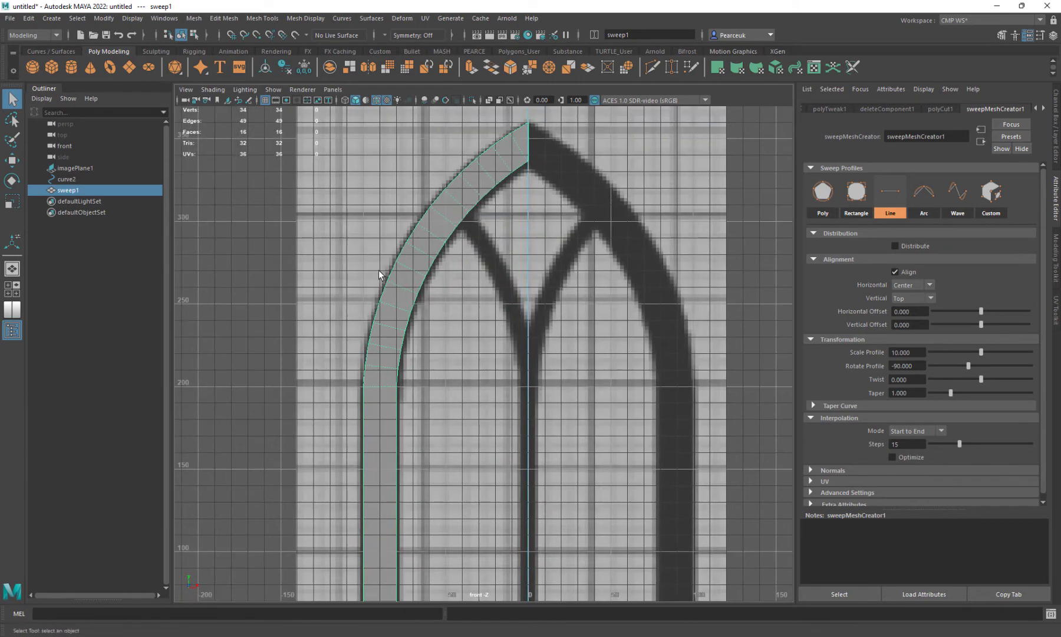
pyautogui.scroll(4, 466, 218)
pyautogui.scroll(-2, 527, 228)
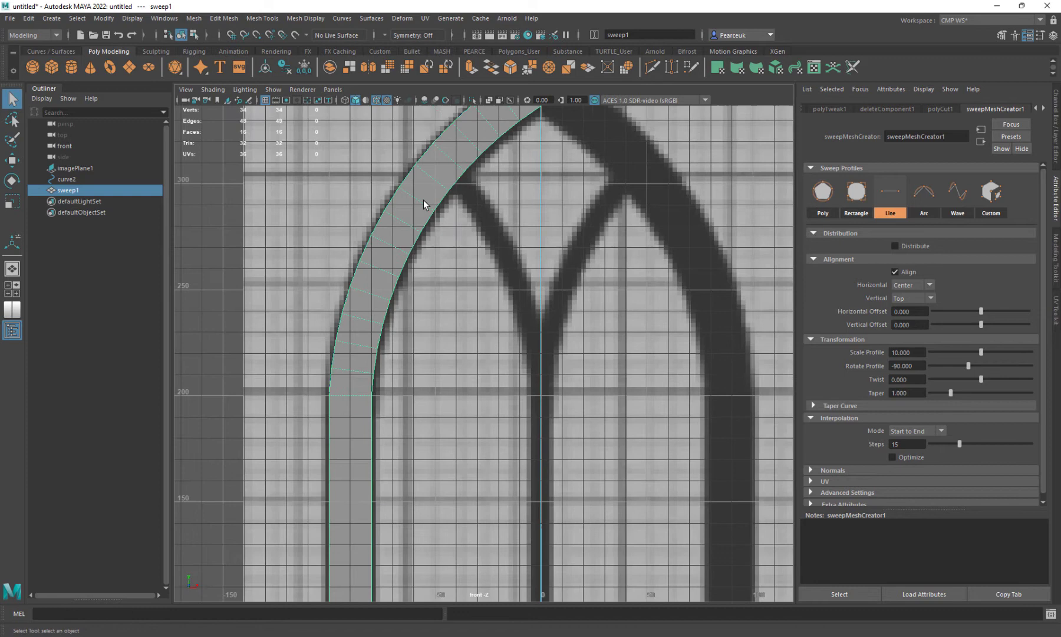
pyautogui.keyDown('alt'); pyautogui.moveTo(424, 200); pyautogui.dragTo(420, 280, button='middle'); pyautogui.keyUp('alt')
pyautogui.keyDown('shift'); pyautogui.click(444, 220); pyautogui.keyUp('shift')
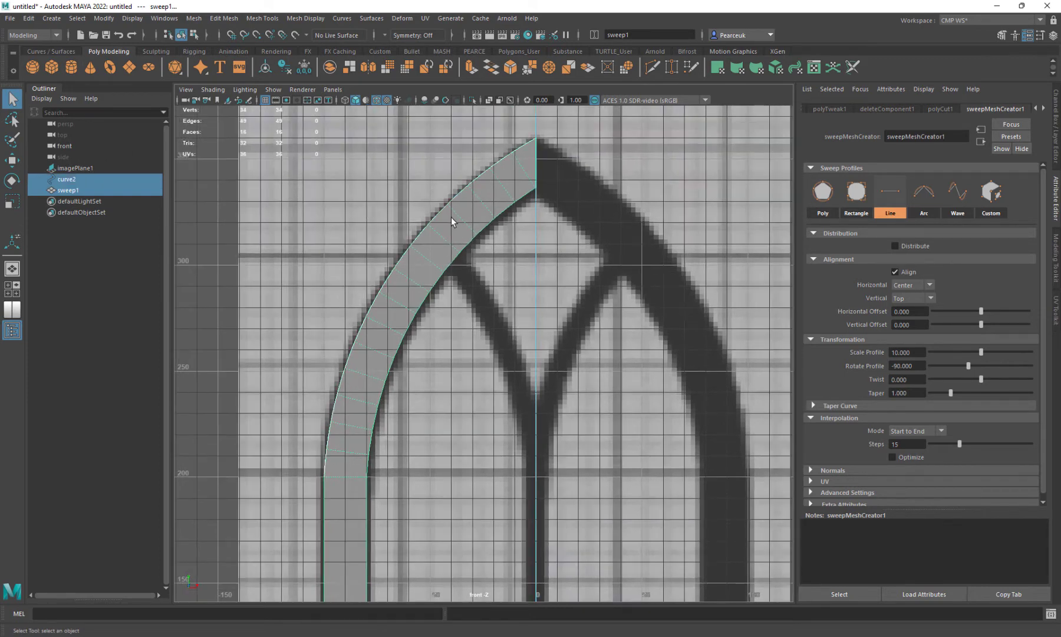
pyautogui.keyDown('shift'); pyautogui.rightClick(451, 217); pyautogui.keyUp('shift')
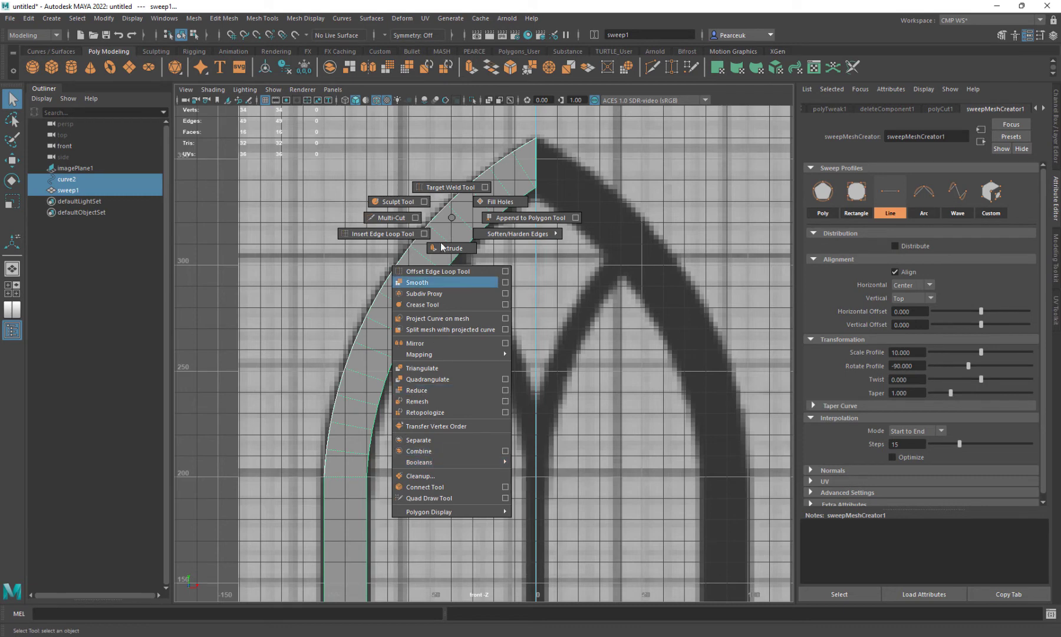
pyautogui.click(285, 66)
pyautogui.click(299, 72)
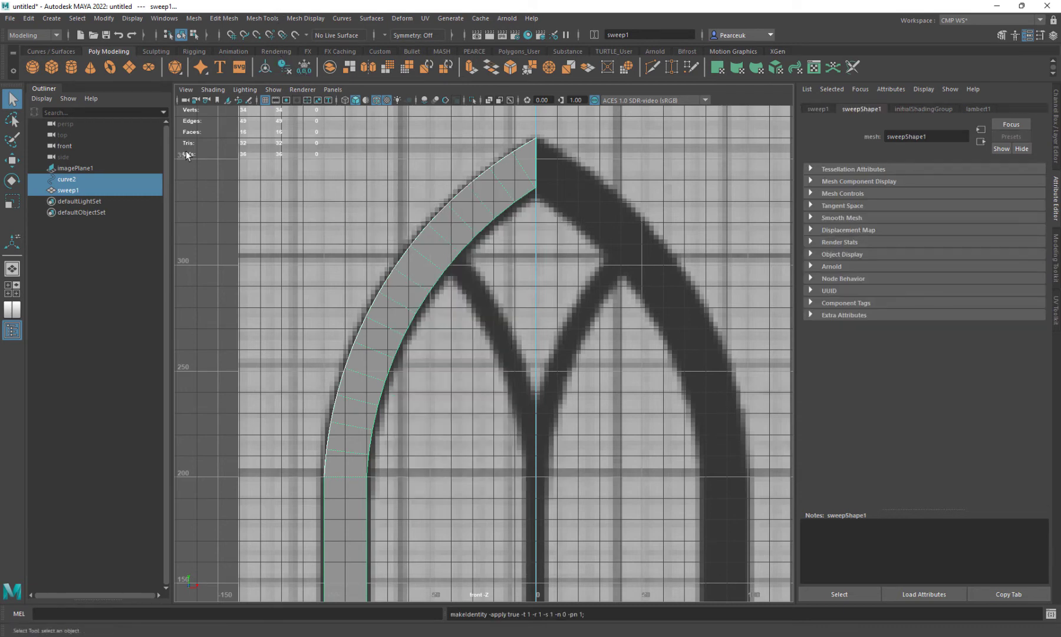
# - Delete the leftover guide curve curve2 and select the sweep mesh in object mode
pyautogui.click(74, 178)
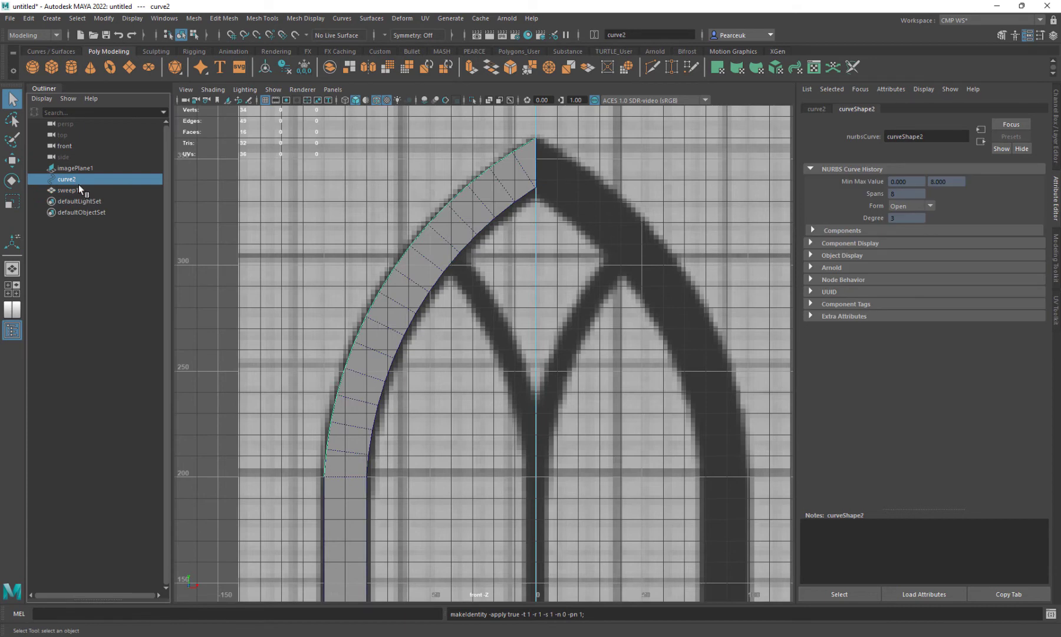
pyautogui.press('Delete')
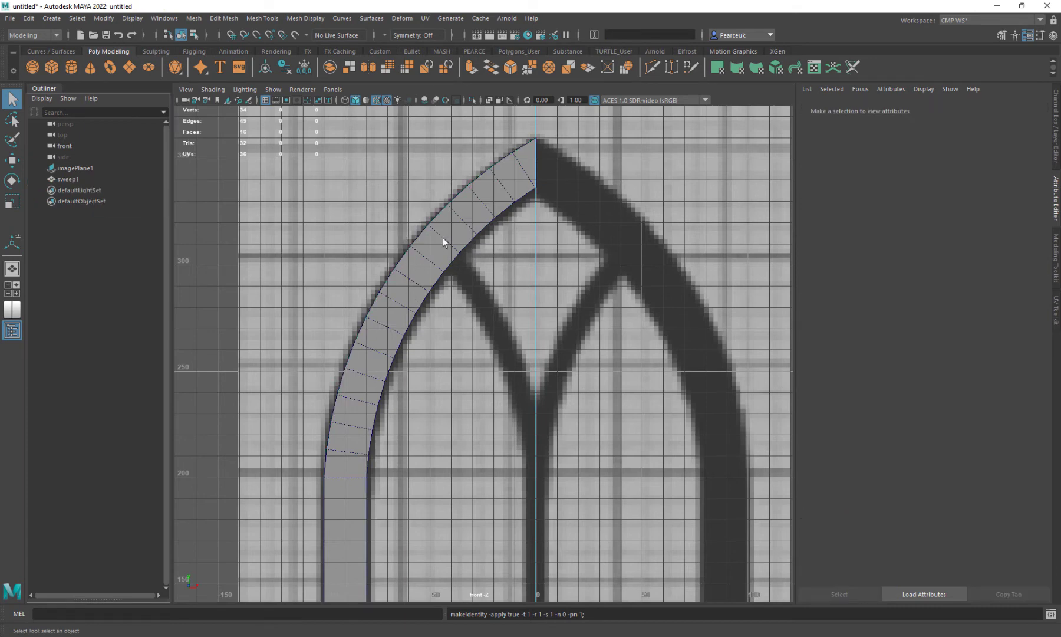
pyautogui.moveTo(443, 237); pyautogui.dragTo(459, 221, button='right')
# - Insert a centred edge loop along the full length of the frame strip with Multi-Cut
pyautogui.scroll(2, 443, 221)
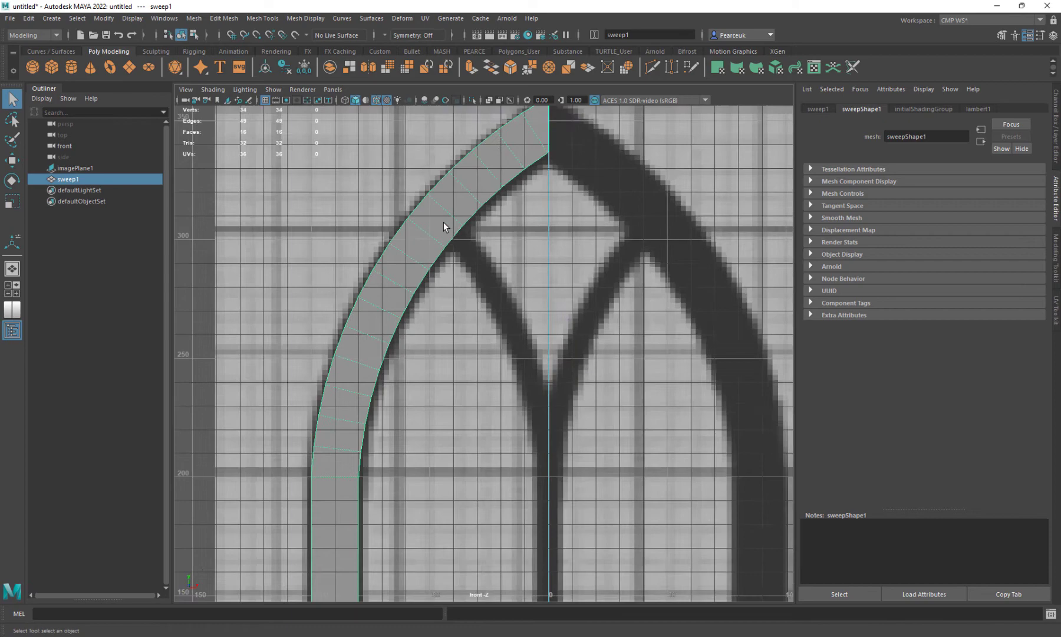
pyautogui.scroll(1, 443, 222)
pyautogui.scroll(-5, 490, 309)
pyautogui.scroll(4, 445, 214)
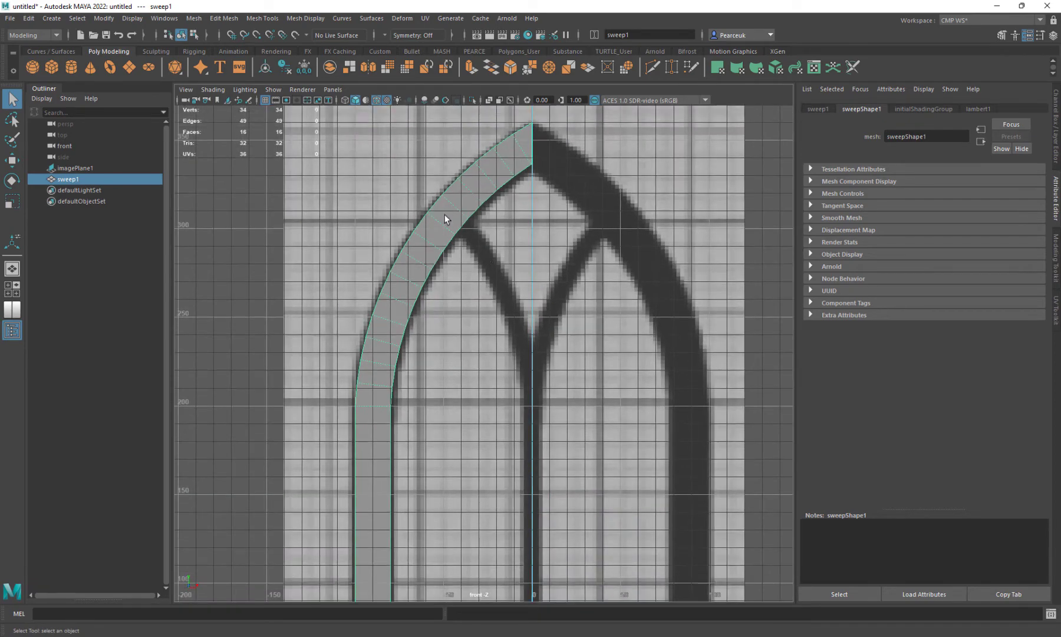
pyautogui.scroll(-5, 455, 307)
pyautogui.scroll(6, 466, 367)
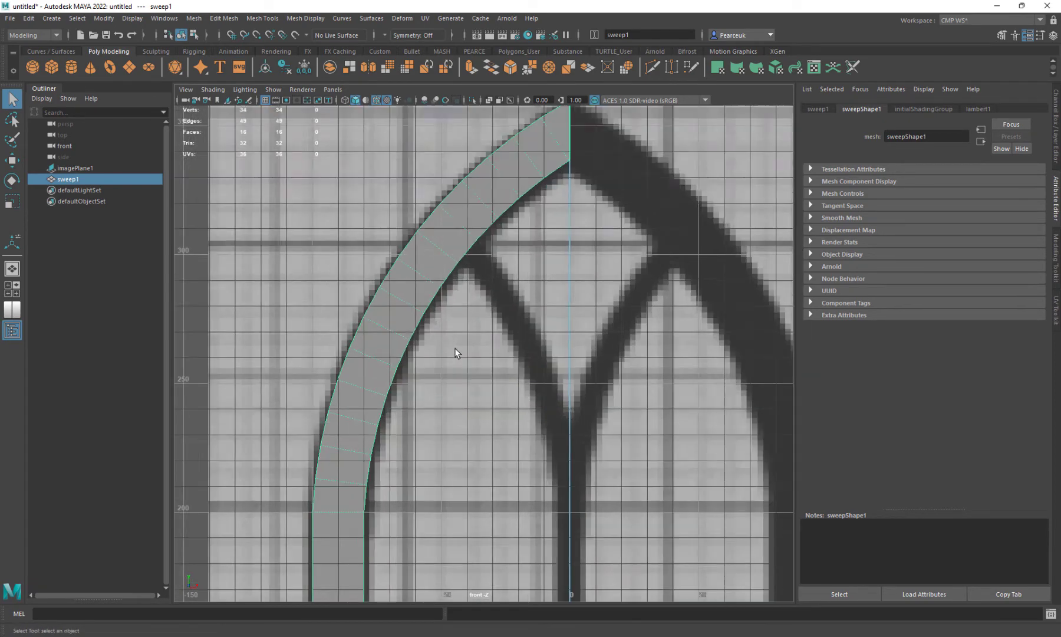
pyautogui.keyDown('alt'); pyautogui.moveTo(432, 251); pyautogui.dragTo(431, 240, button='middle'); pyautogui.keyUp('alt')
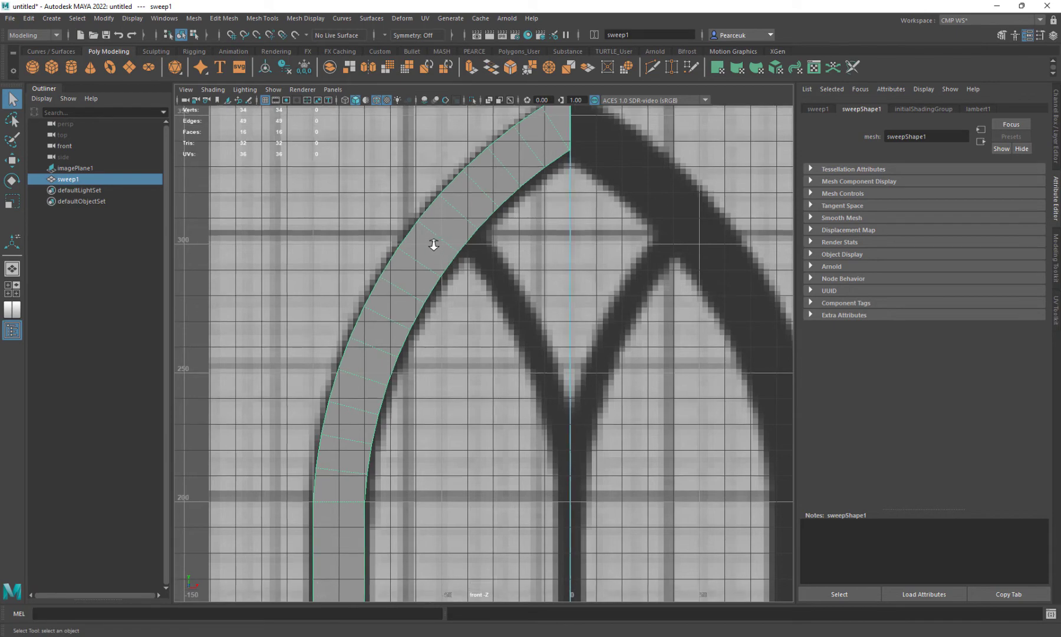
pyautogui.keyDown('alt'); pyautogui.moveTo(431, 241); pyautogui.dragTo(357, 248, button='right'); pyautogui.keyUp('alt')
pyautogui.scroll(-4, 371, 352)
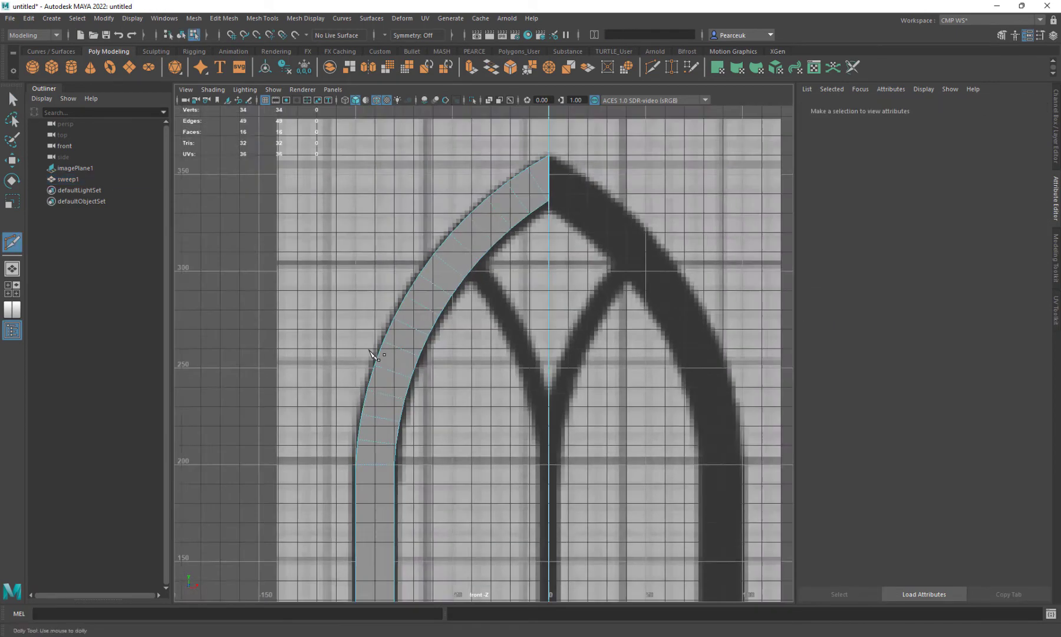
pyautogui.keyDown('alt'); pyautogui.moveTo(378, 371); pyautogui.dragTo(416, 178, button='middle'); pyautogui.keyUp('alt')
pyautogui.scroll(5, 421, 257)
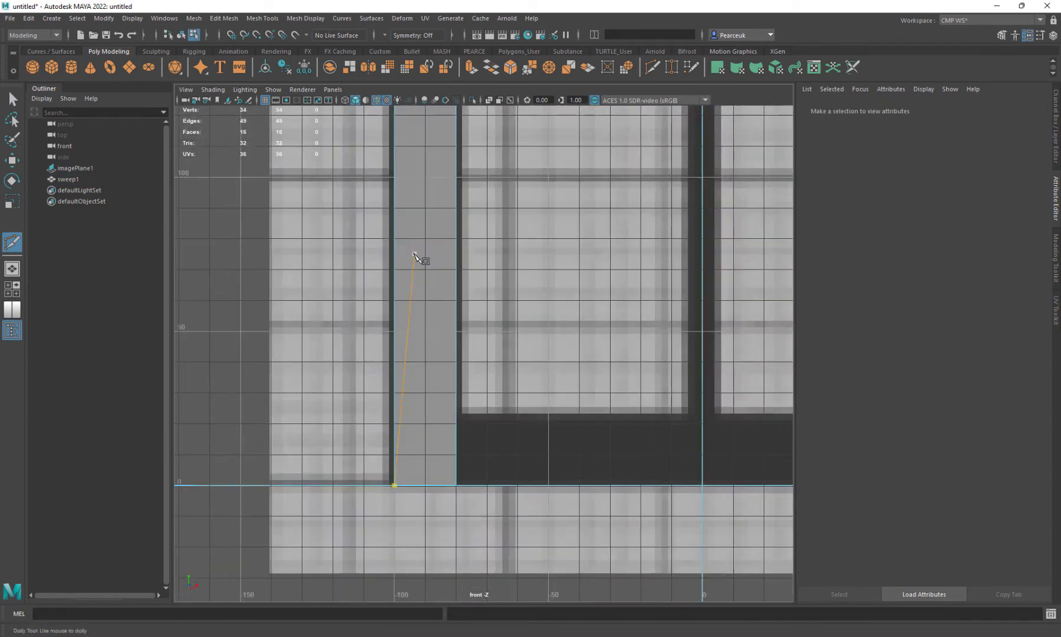
pyautogui.scroll(-2, 422, 262)
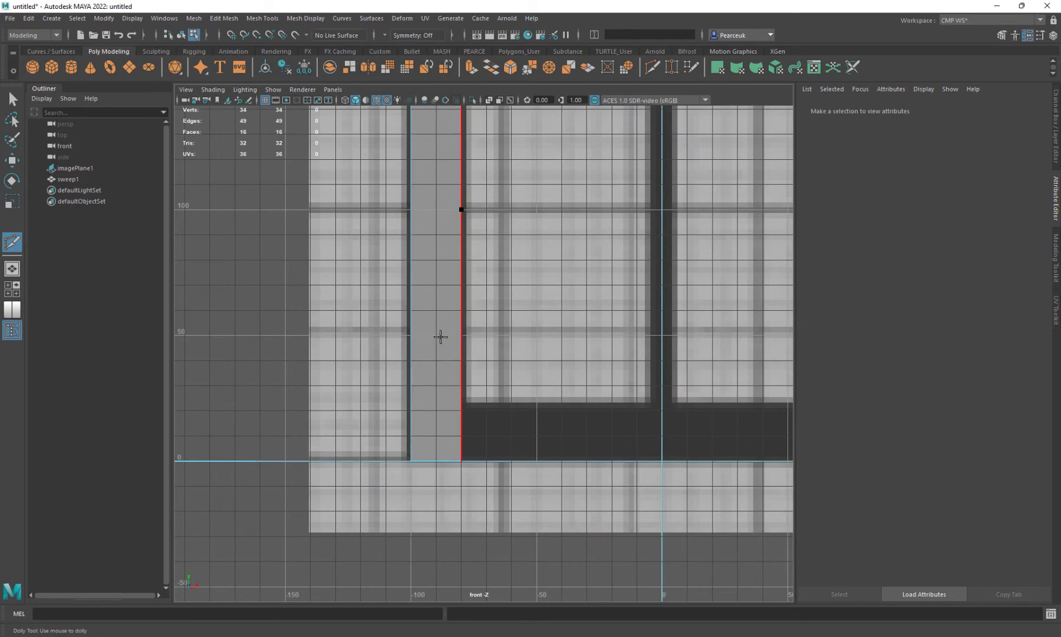
pyautogui.scroll(-3, 437, 300)
pyautogui.keyDown('alt'); pyautogui.moveTo(440, 260); pyautogui.dragTo(392, 496, button='middle'); pyautogui.keyUp('alt')
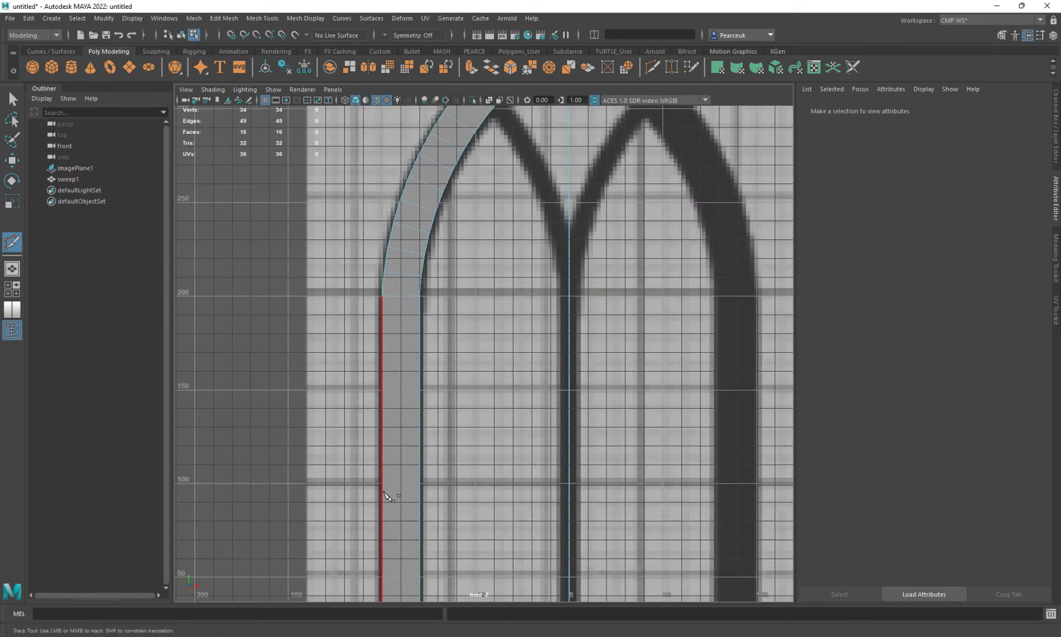
pyautogui.keyDown('ctrl'); pyautogui.middleClick(406, 278); pyautogui.keyUp('ctrl')
pyautogui.keyDown('alt'); pyautogui.moveTo(395, 324); pyautogui.dragTo(354, 419, button='middle'); pyautogui.keyUp('alt')
pyautogui.press('w')
# - Select the frame's inner-side edges from the upper tracery junction down to where the arch begins to curve
pyautogui.scroll(3, 351, 405)
pyautogui.keyDown('alt'); pyautogui.moveTo(411, 333); pyautogui.dragTo(394, 407, button='middle'); pyautogui.keyUp('alt')
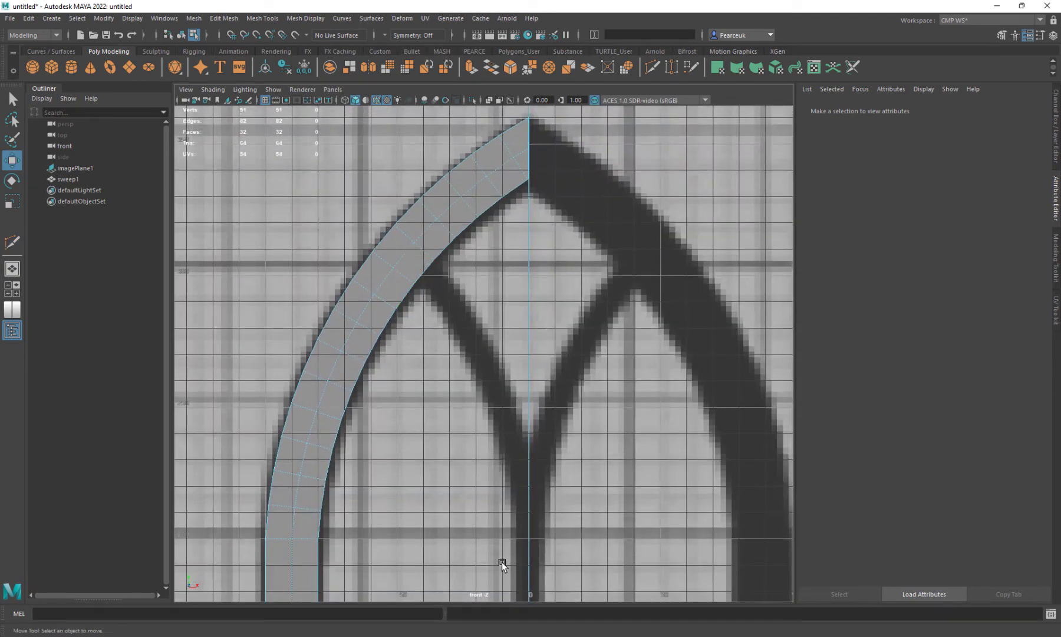
pyautogui.scroll(-2, 391, 369)
pyautogui.keyDown('alt'); pyautogui.moveTo(389, 357); pyautogui.dragTo(408, 301, button='middle'); pyautogui.keyUp('alt')
pyautogui.scroll(4, 408, 298)
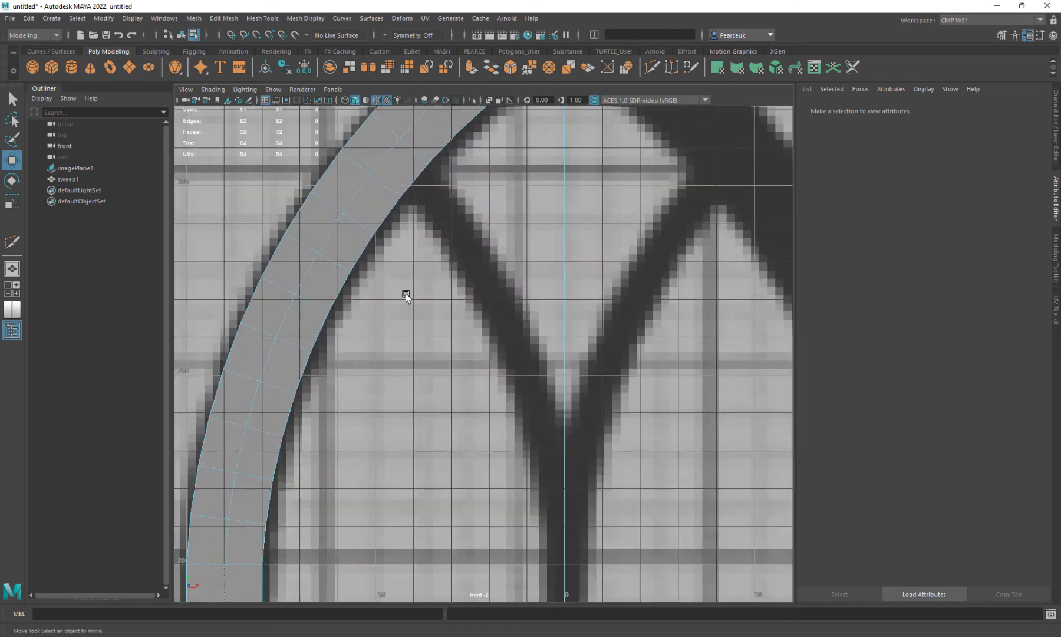
pyautogui.scroll(1, 396, 301)
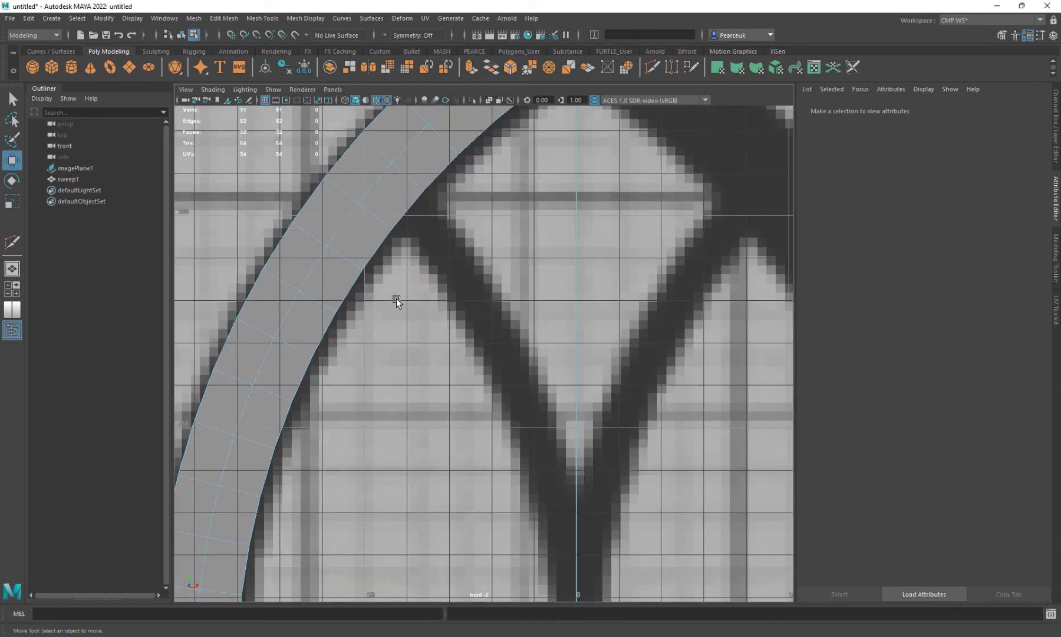
pyautogui.scroll(-1, 316, 295)
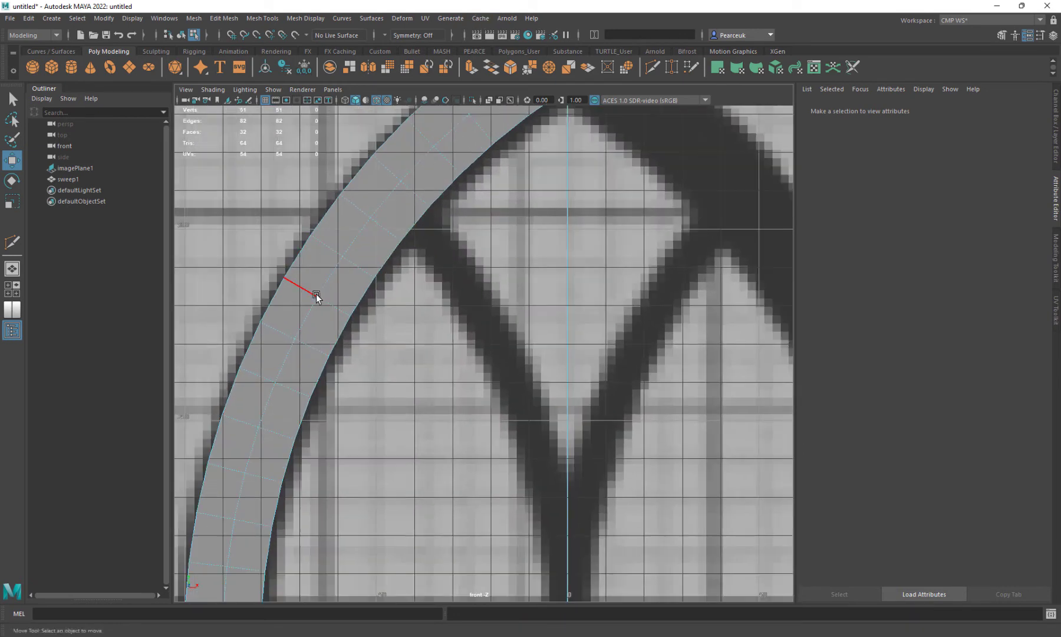
pyautogui.keyDown('alt'); pyautogui.moveTo(338, 286); pyautogui.dragTo(370, 259, button='middle'); pyautogui.keyUp('alt')
pyautogui.scroll(-1, 370, 259)
pyautogui.moveTo(379, 226); pyautogui.dragTo(376, 197, button='right')
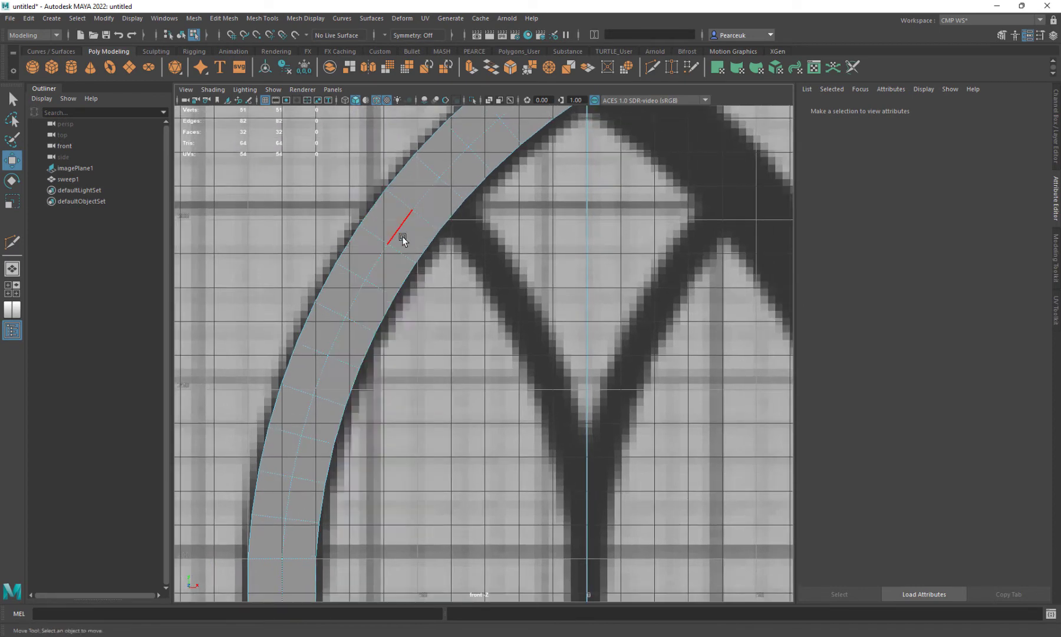
pyautogui.click(442, 220)
pyautogui.scroll(-1, 401, 342)
pyautogui.keyDown('alt'); pyautogui.moveTo(416, 292); pyautogui.dragTo(448, 227, button='middle'); pyautogui.keyUp('alt')
pyautogui.scroll(-1, 413, 239)
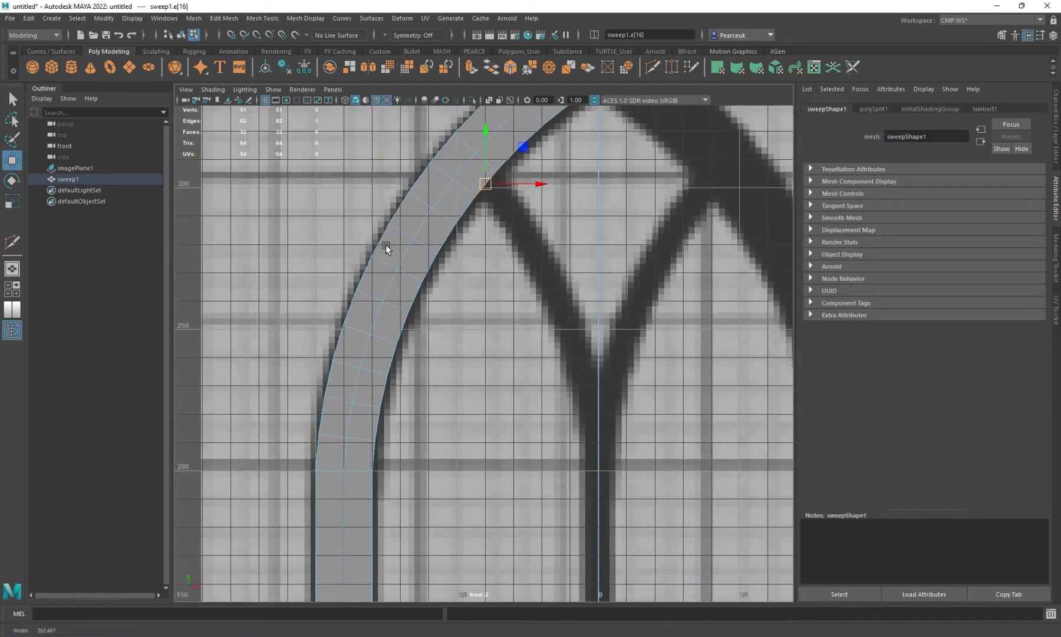
pyautogui.keyDown('shift'); pyautogui.doubleClick(370, 457); pyautogui.keyUp('shift')
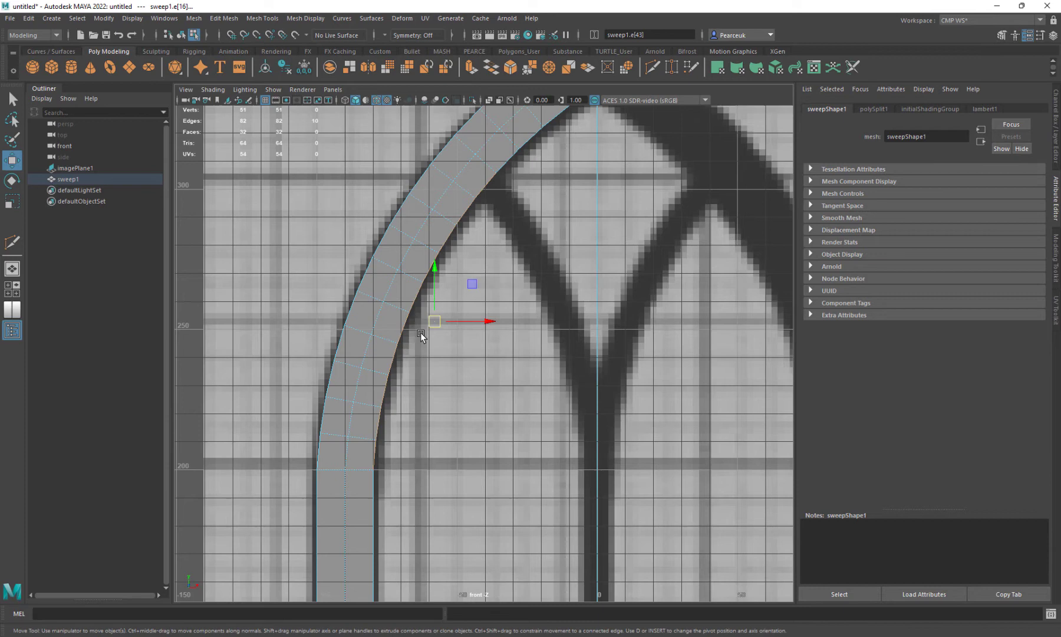
# - Extrude the selected inner edges of the arch with an offset of 10
pyautogui.keyDown('alt'); pyautogui.moveTo(421, 333); pyautogui.dragTo(414, 389, button='middle'); pyautogui.keyUp('alt')
pyautogui.keyDown('alt'); pyautogui.moveTo(414, 390); pyautogui.dragTo(456, 375, button='right'); pyautogui.keyUp('alt')
pyautogui.keyDown('alt'); pyautogui.moveTo(454, 261); pyautogui.dragTo(484, 261, button='right'); pyautogui.keyUp('alt')
pyautogui.keyDown('shift'); pyautogui.rightClick(484, 260); pyautogui.keyUp('shift')
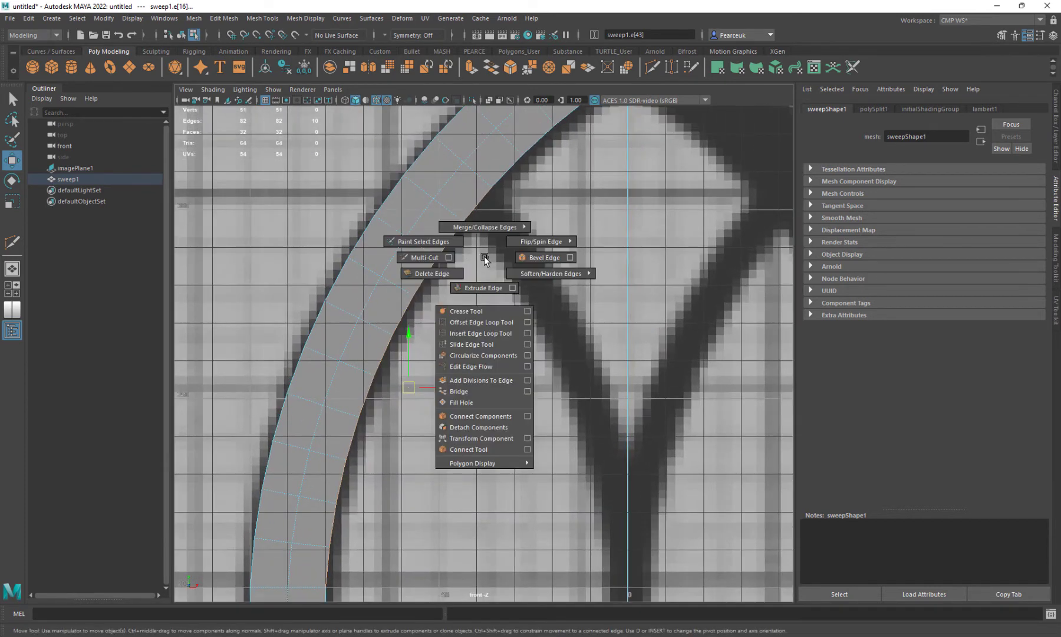
pyautogui.click(479, 288)
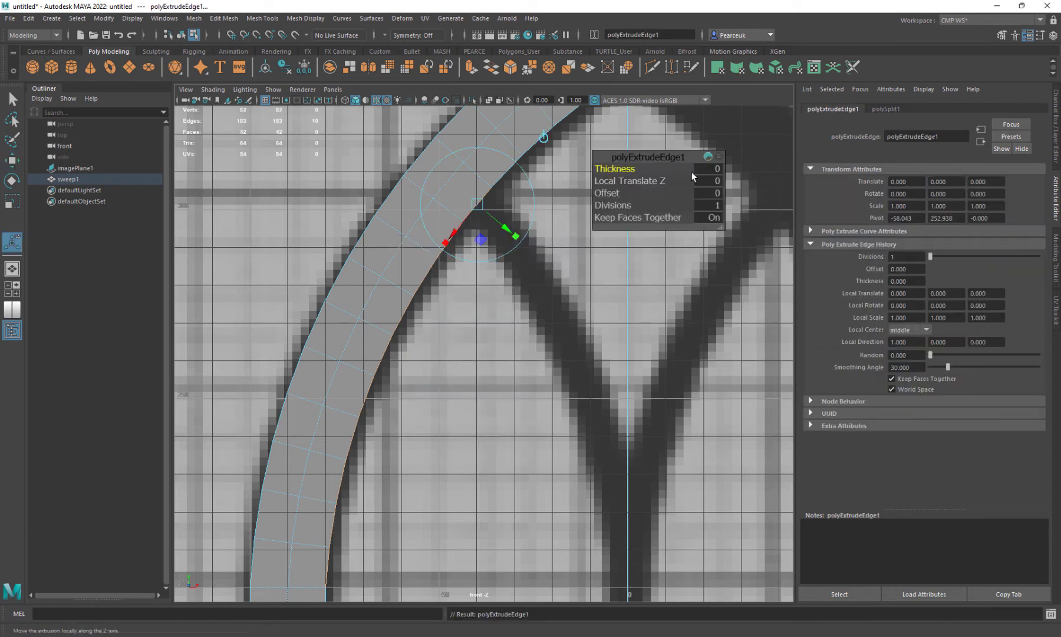
pyautogui.click(702, 194)
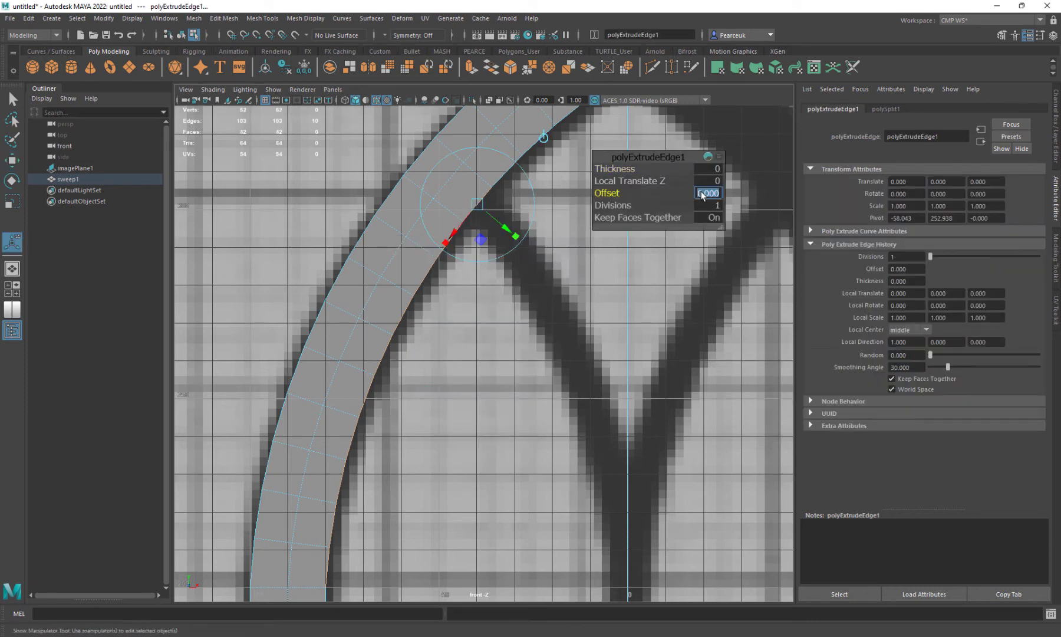
pyautogui.write('5')
pyautogui.press('Return')
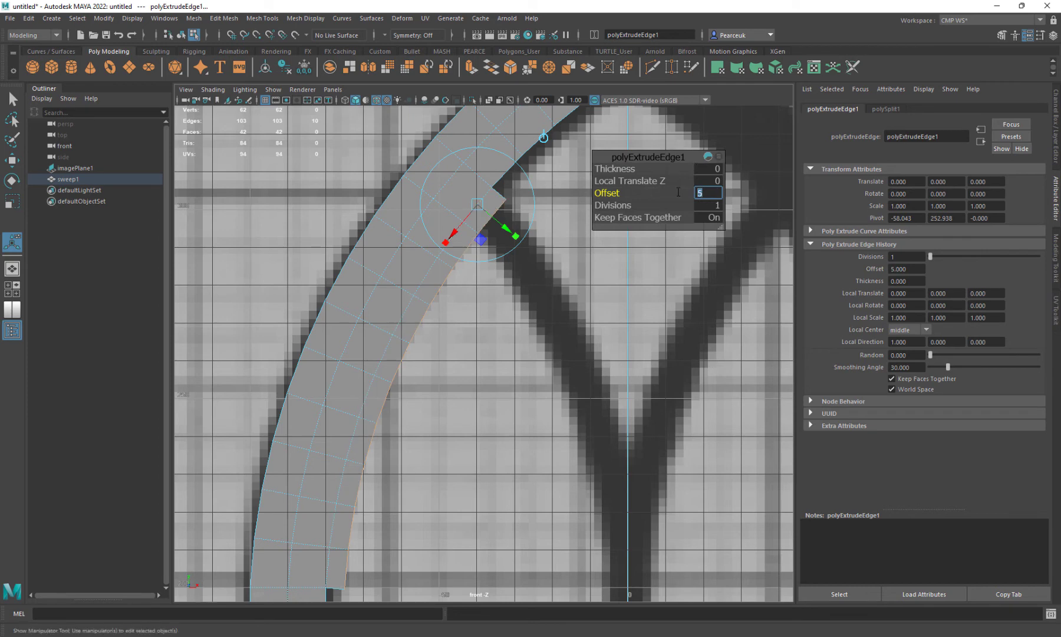
pyautogui.write('10')
pyautogui.press('Return')
pyautogui.scroll(-1, 372, 315)
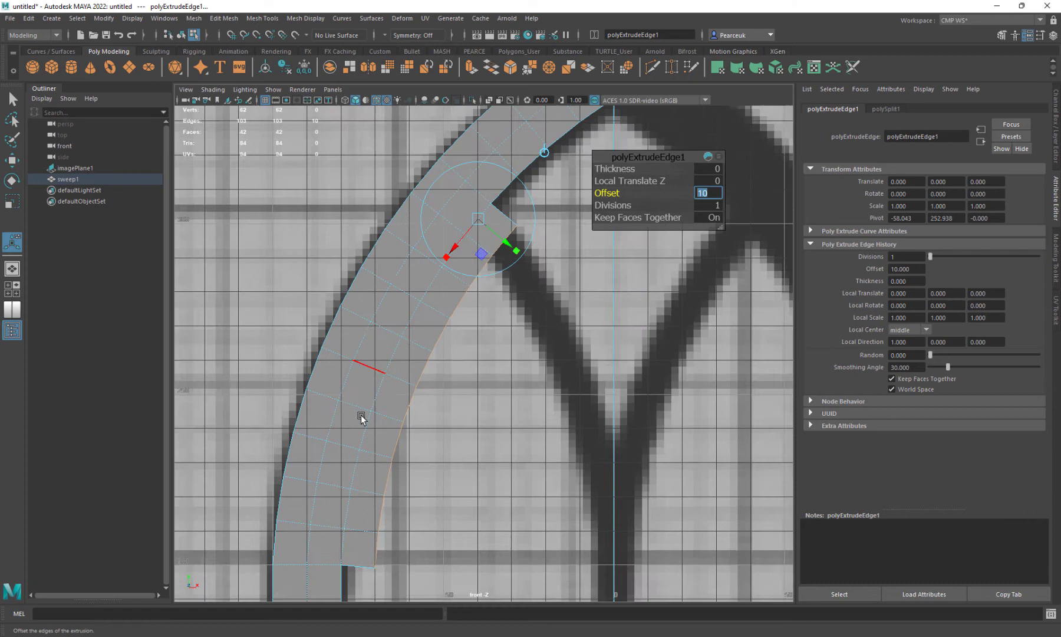
# - Extract the newly extruded strip of faces from the frame and select it as a separate object
pyautogui.moveTo(365, 507); pyautogui.dragTo(360, 377, button='right')
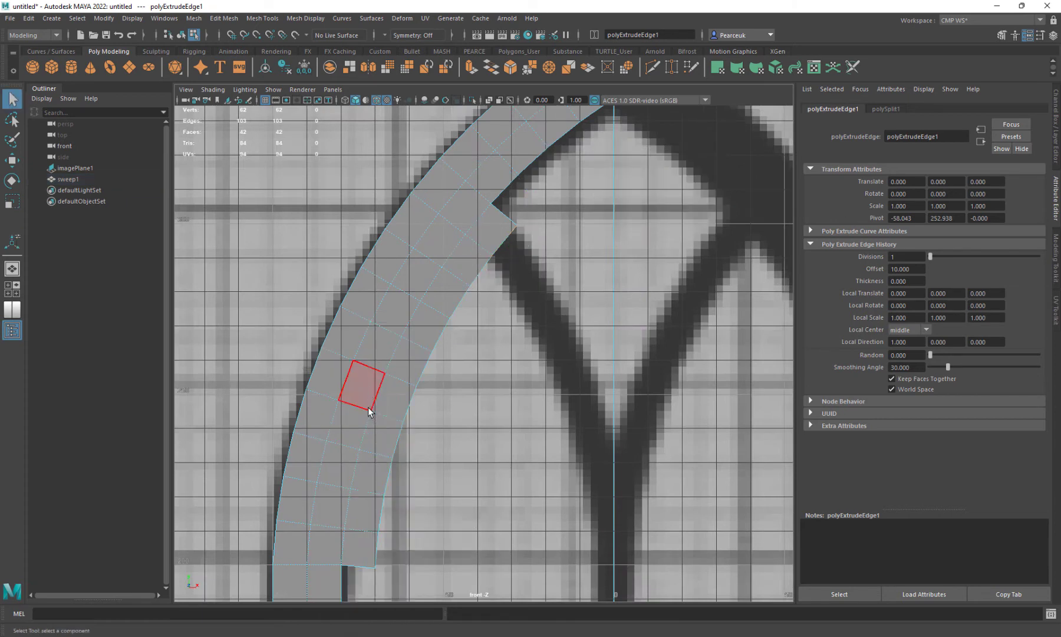
pyautogui.click(362, 554)
pyautogui.keyDown('shift'); pyautogui.doubleClick(491, 235); pyautogui.keyUp('shift')
pyautogui.keyDown('shift'); pyautogui.moveTo(491, 234); pyautogui.dragTo(467, 423, button='right'); pyautogui.keyUp('shift')
pyautogui.moveTo(445, 261); pyautogui.dragTo(473, 243, button='right')
pyautogui.click(473, 256)
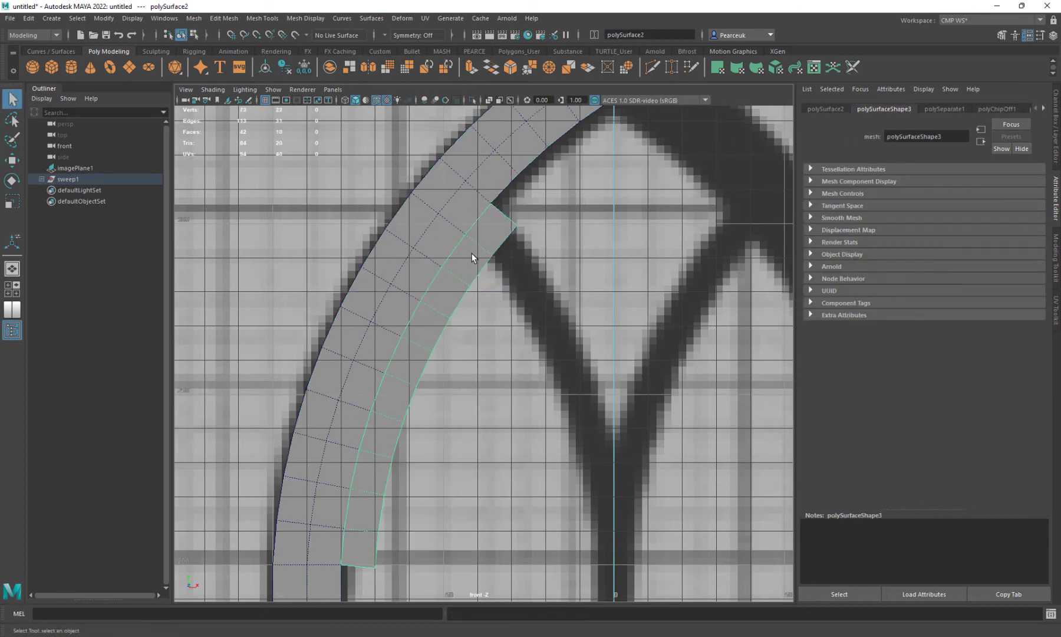
# - Move the extracted strip about 27.5 units along X into the opening and snap its pivot to its top-left corner vertex
pyautogui.press('w')
pyautogui.moveTo(473, 259); pyautogui.dragTo(474, 260, button='right')
pyautogui.click(265, 67)
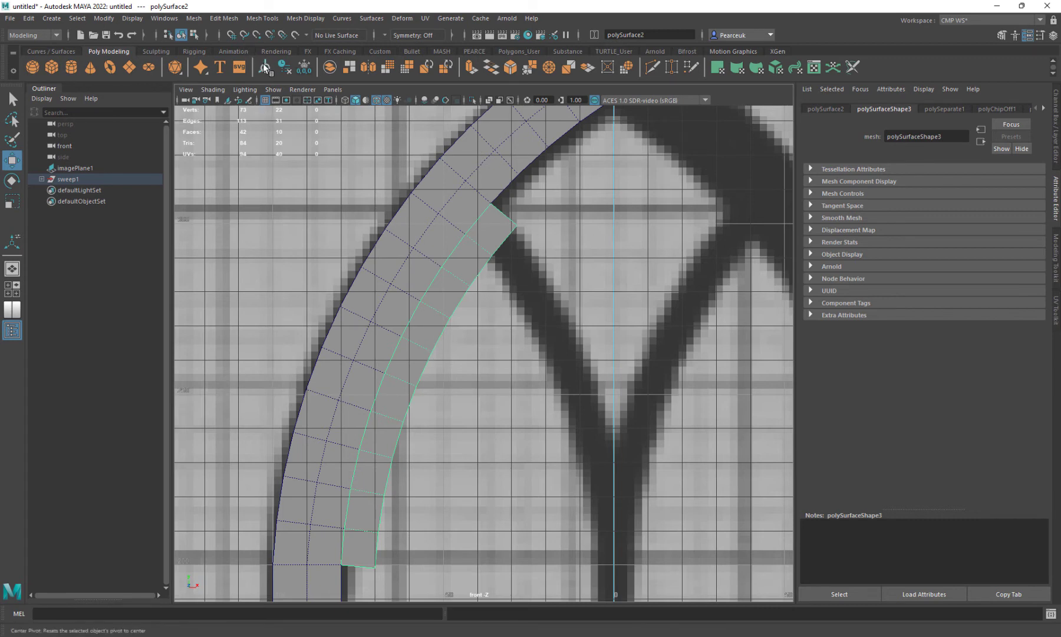
pyautogui.moveTo(472, 385); pyautogui.dragTo(566, 386)
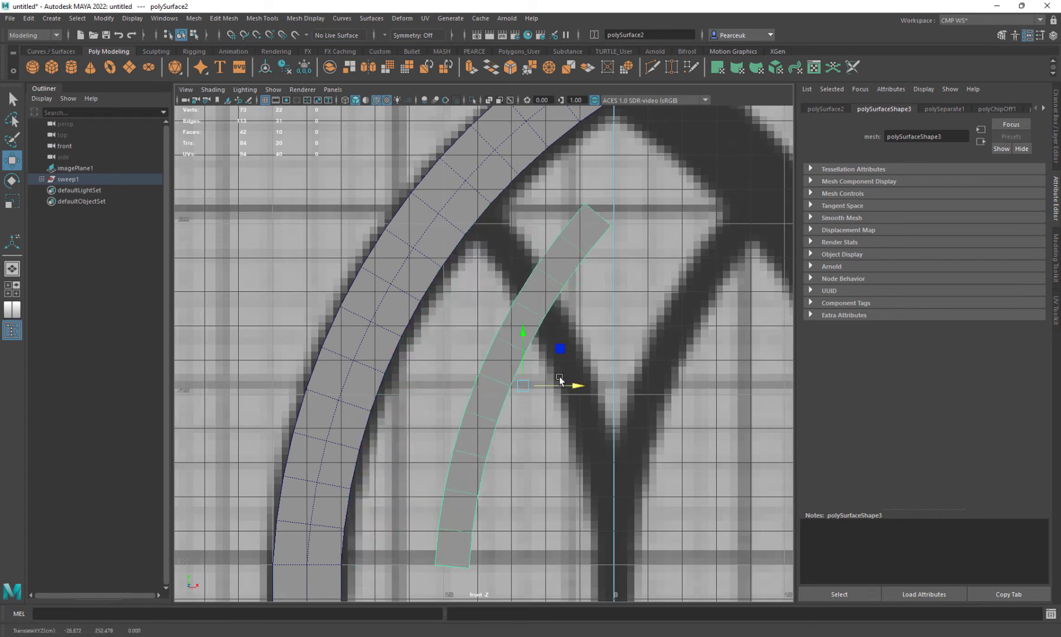
pyautogui.press('d')
pyautogui.press('v')
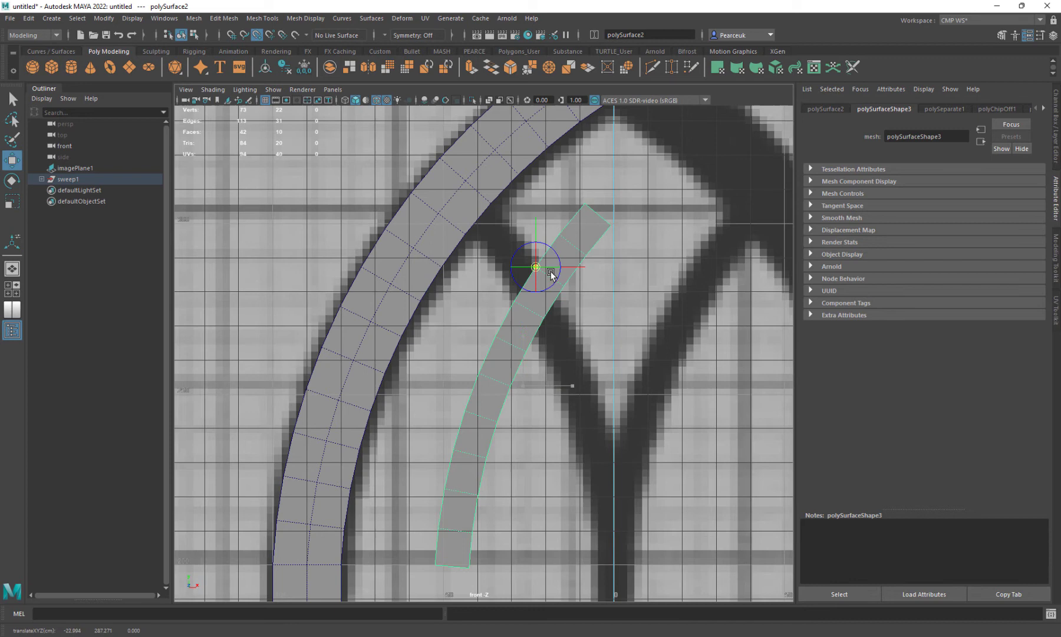
pyautogui.moveTo(551, 274); pyautogui.dragTo(586, 205)
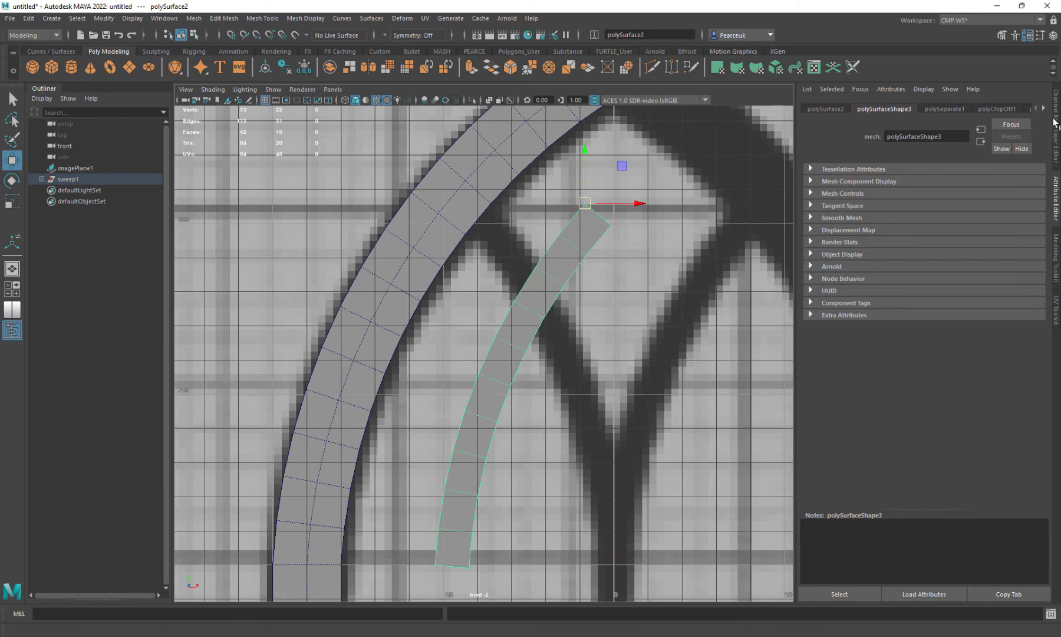
# - Mirror the strip with a Scale X of -1 and move it back so its upper end meets the frame
pyautogui.click(1055, 122)
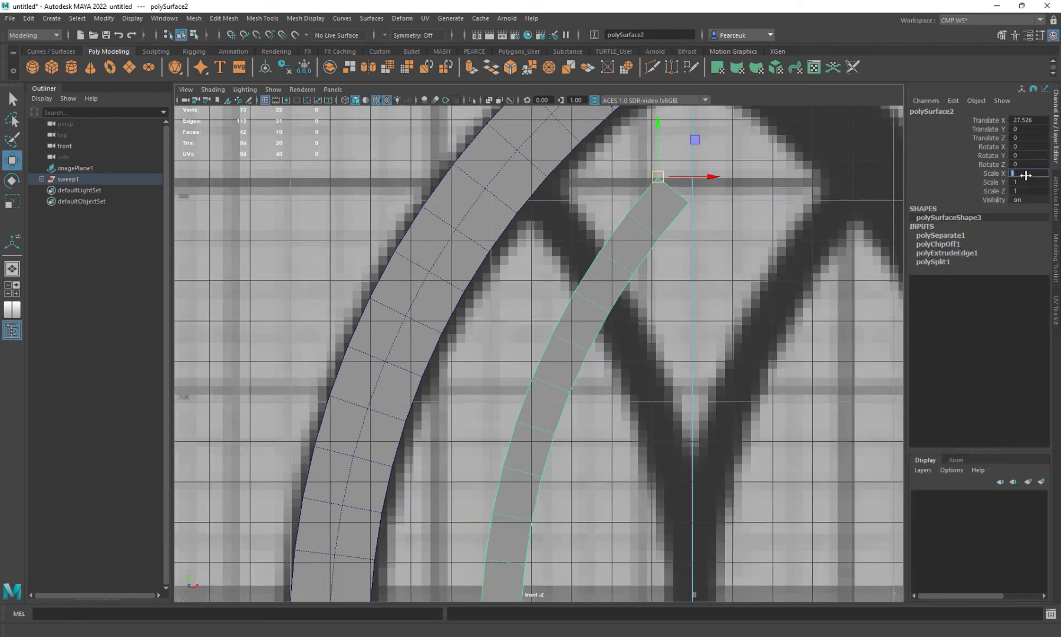
pyautogui.click(1027, 175)
pyautogui.write('-1')
pyautogui.press('Return')
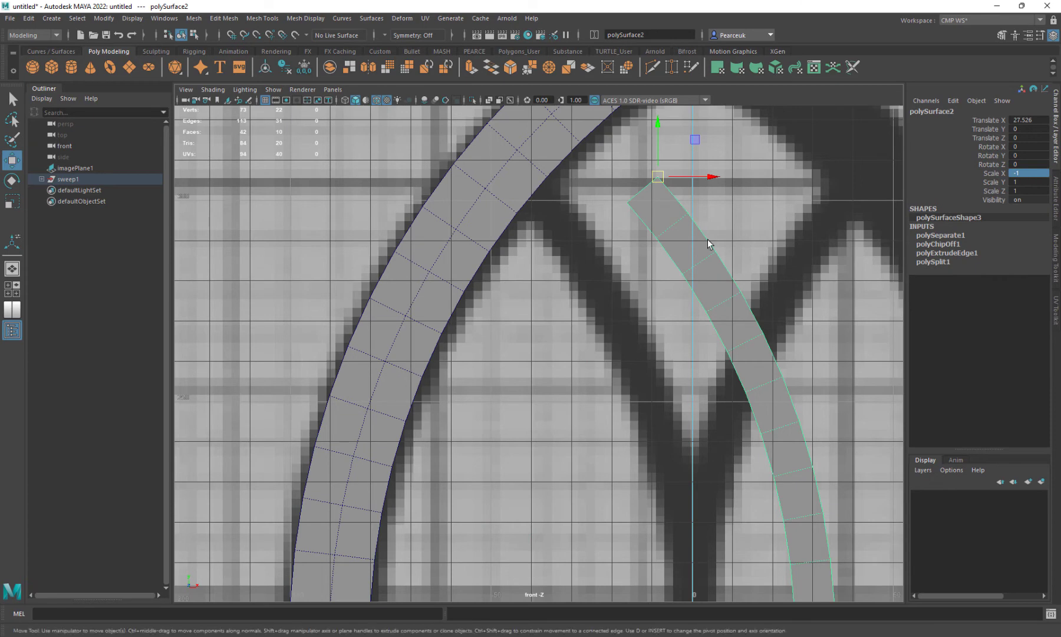
pyautogui.moveTo(678, 180); pyautogui.dragTo(525, 176)
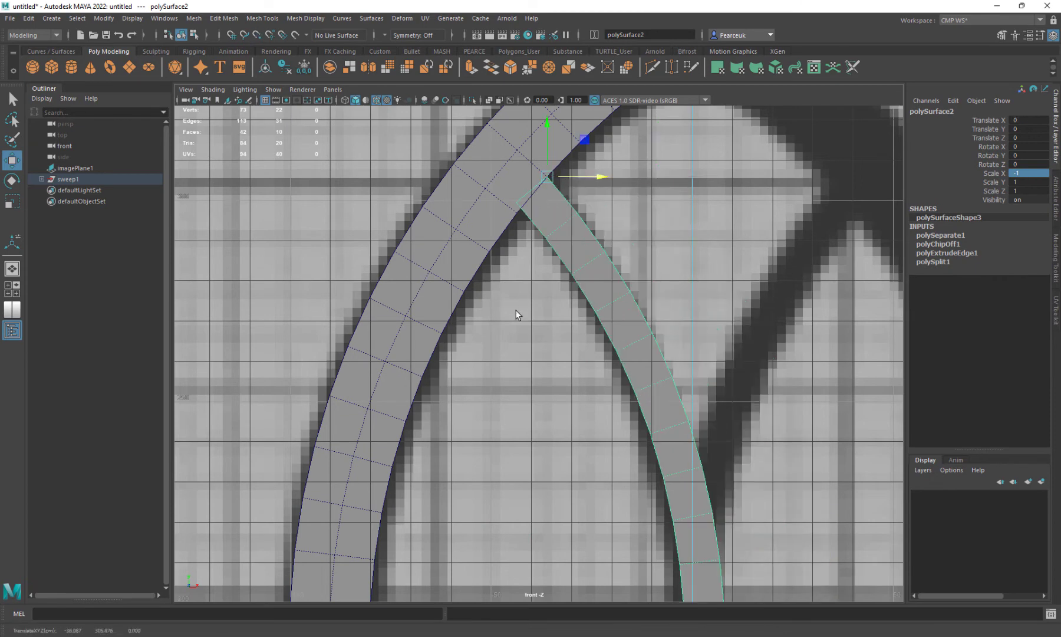
# - Align the strip's lower-right corner with the window's centreline using a vertex-snapped pivot, and raise the strip 10 units
pyautogui.keyDown('alt'); pyautogui.moveTo(531, 428); pyautogui.dragTo(486, 340, button='middle'); pyautogui.keyUp('alt')
pyautogui.scroll(-3, 492, 342)
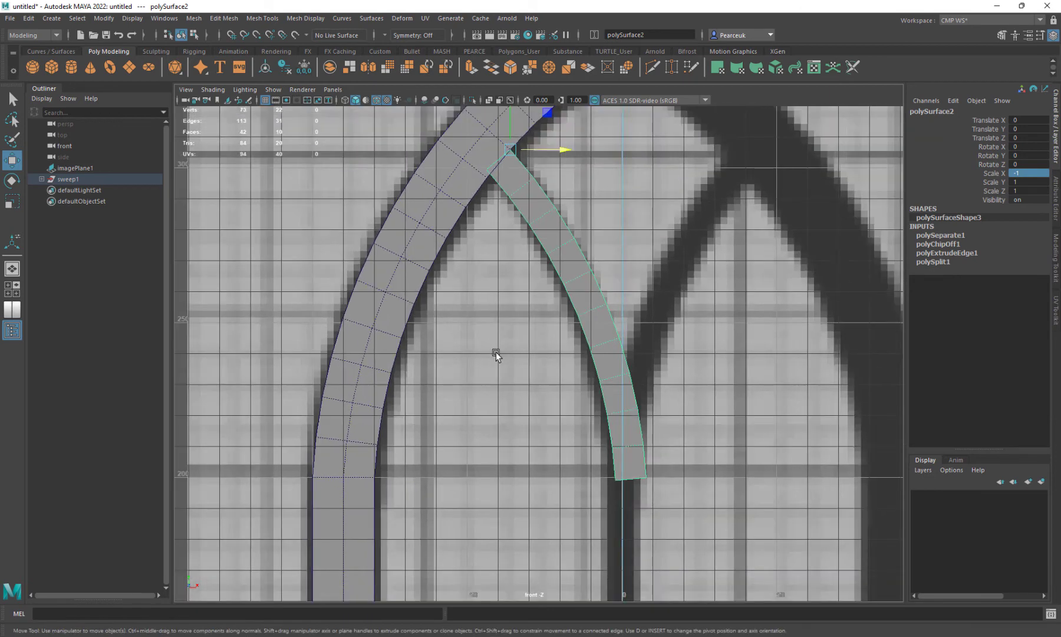
pyautogui.press('d')
pyautogui.press('v')
pyautogui.moveTo(507, 158); pyautogui.dragTo(620, 475)
pyautogui.press('d')
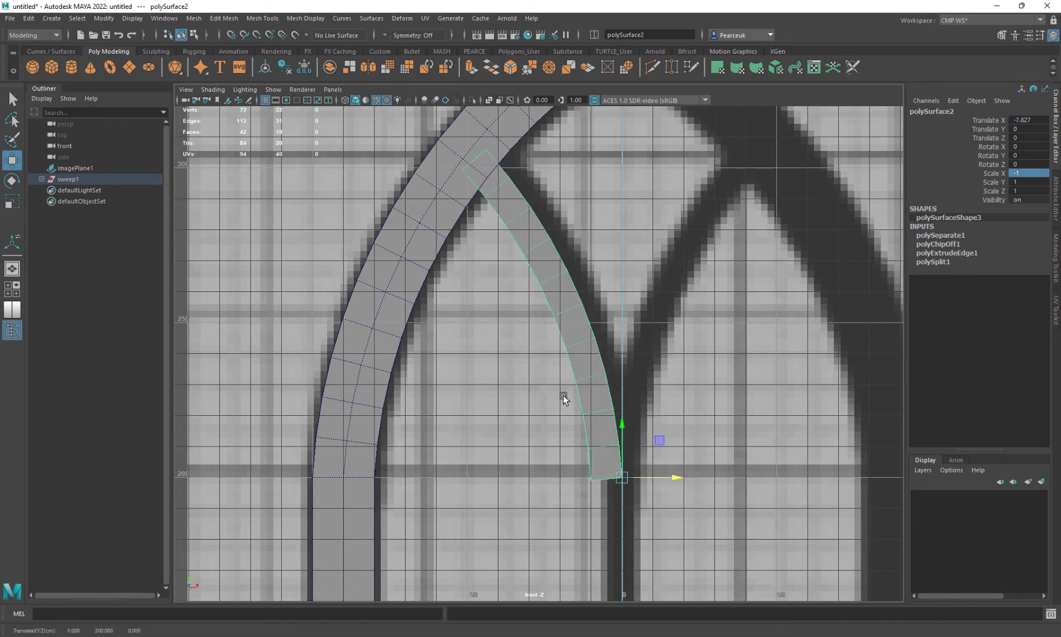
pyautogui.keyDown('alt'); pyautogui.moveTo(563, 399); pyautogui.dragTo(549, 456, button='middle'); pyautogui.keyUp('alt')
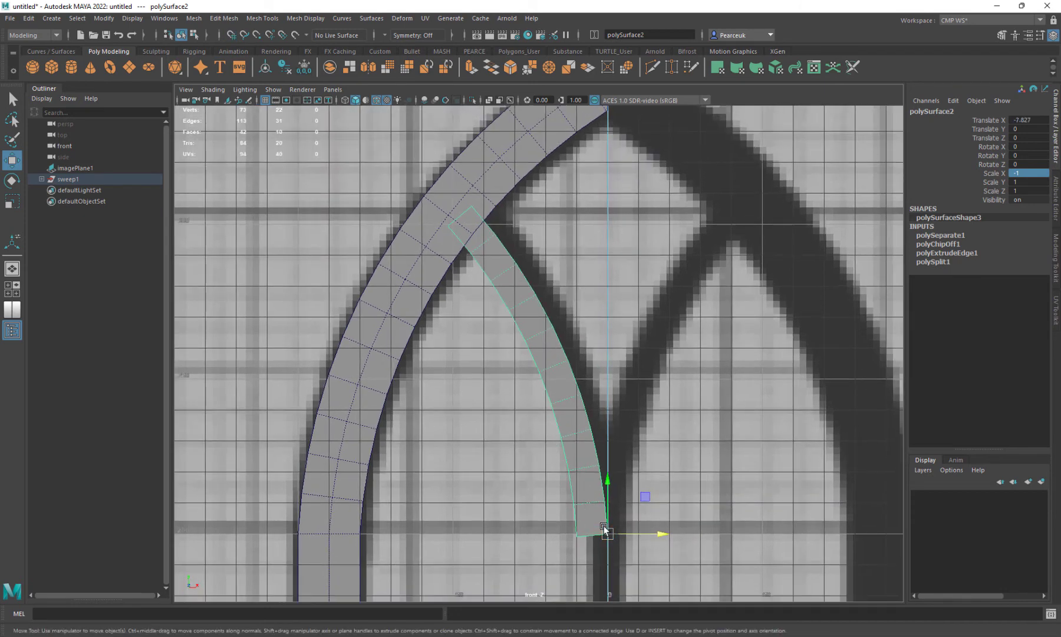
pyautogui.moveTo(603, 529)
pyautogui.mouseDown()
pyautogui.moveTo(607, 477)
pyautogui.moveTo(593, 510)
pyautogui.mouseUp()
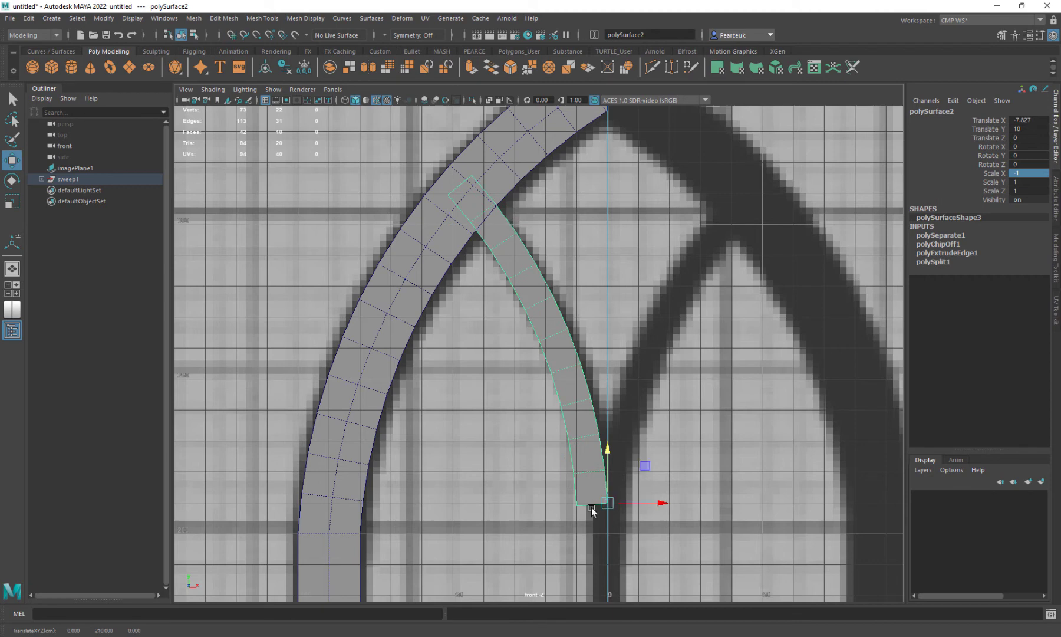
# - Delete the strip's topmost face, which overlaps the arched frame
pyautogui.scroll(3, 576, 480)
pyautogui.keyDown('alt'); pyautogui.moveTo(569, 520); pyautogui.dragTo(560, 607, button='middle'); pyautogui.keyUp('alt')
pyautogui.scroll(7, 516, 418)
pyautogui.keyDown('alt'); pyautogui.moveTo(507, 457); pyautogui.dragTo(569, 595, button='middle'); pyautogui.keyUp('alt')
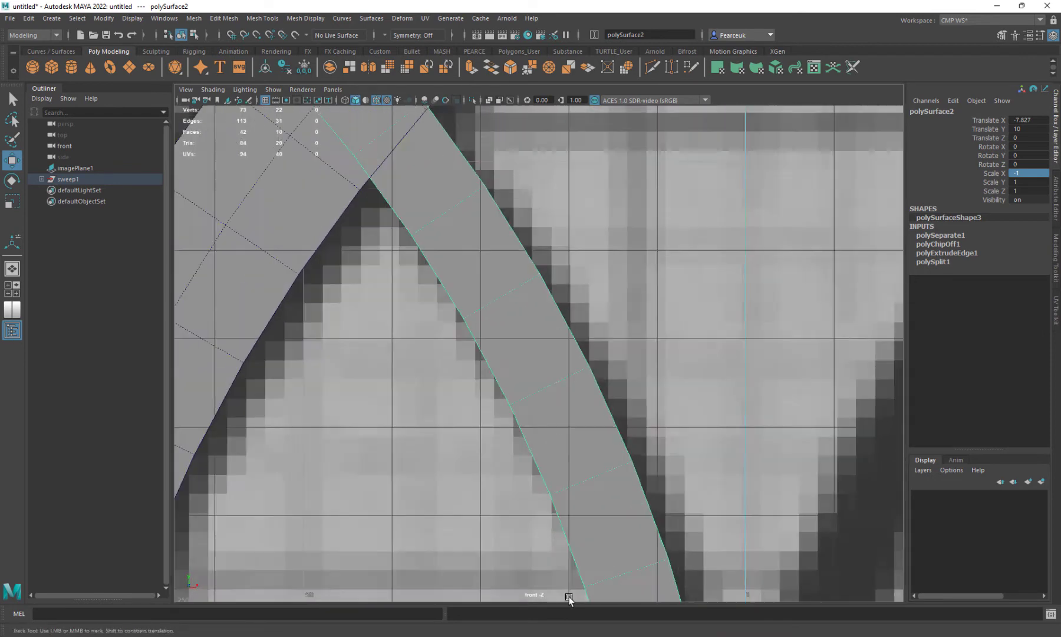
pyautogui.keyDown('alt'); pyautogui.moveTo(511, 242); pyautogui.dragTo(561, 401, button='middle'); pyautogui.keyUp('alt')
pyautogui.scroll(-3, 549, 435)
pyautogui.scroll(3, 505, 319)
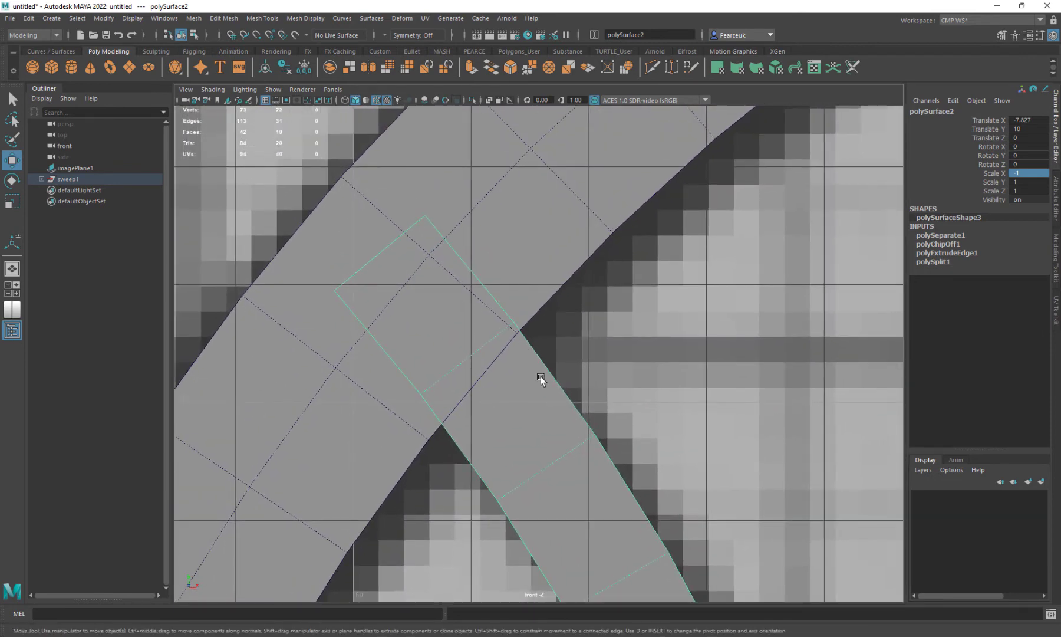
pyautogui.moveTo(541, 379); pyautogui.dragTo(543, 390, button='right')
pyautogui.click(432, 306)
pyautogui.press('Delete')
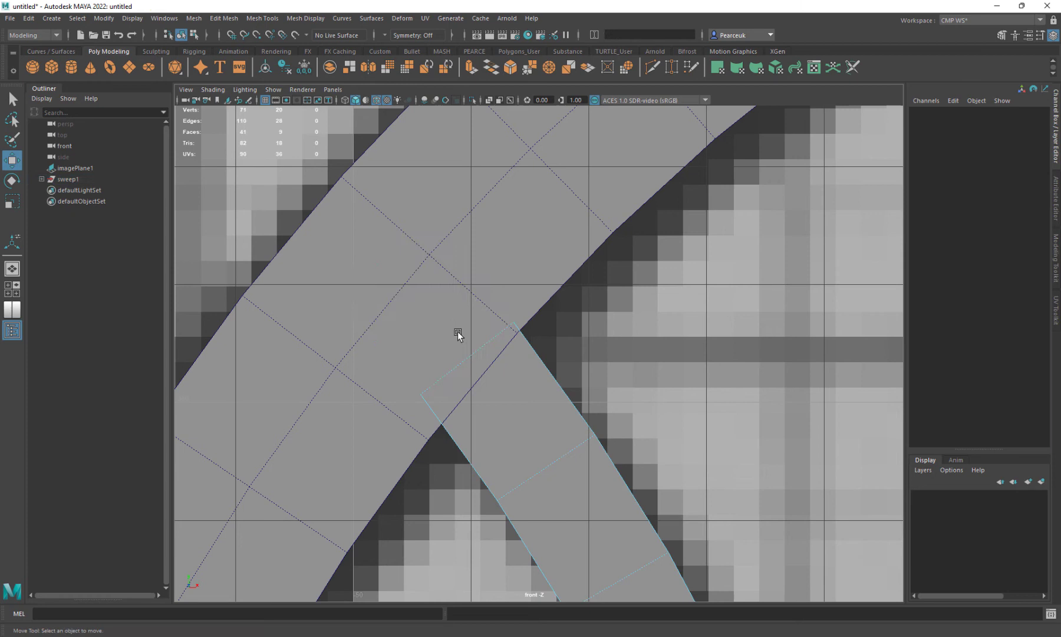
# - Combine the tracery strip and the arched frame into one mesh
pyautogui.moveTo(509, 347); pyautogui.dragTo(545, 333, button='right')
pyautogui.click(515, 328)
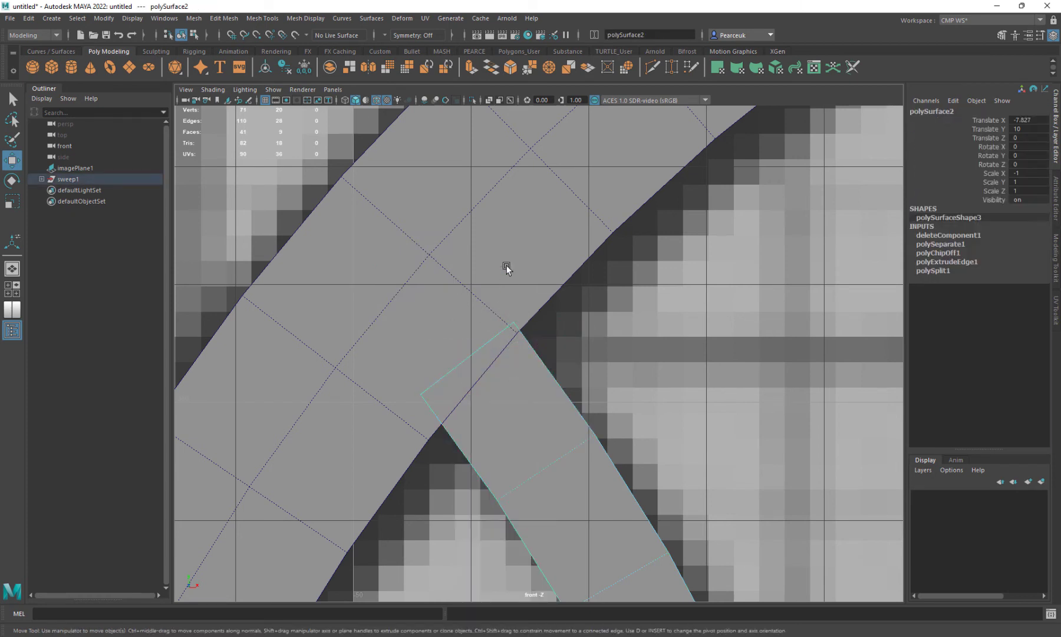
pyautogui.click(512, 295)
pyautogui.keyDown('shift'); pyautogui.moveTo(521, 403); pyautogui.dragTo(488, 596, button='right'); pyautogui.keyUp('shift')
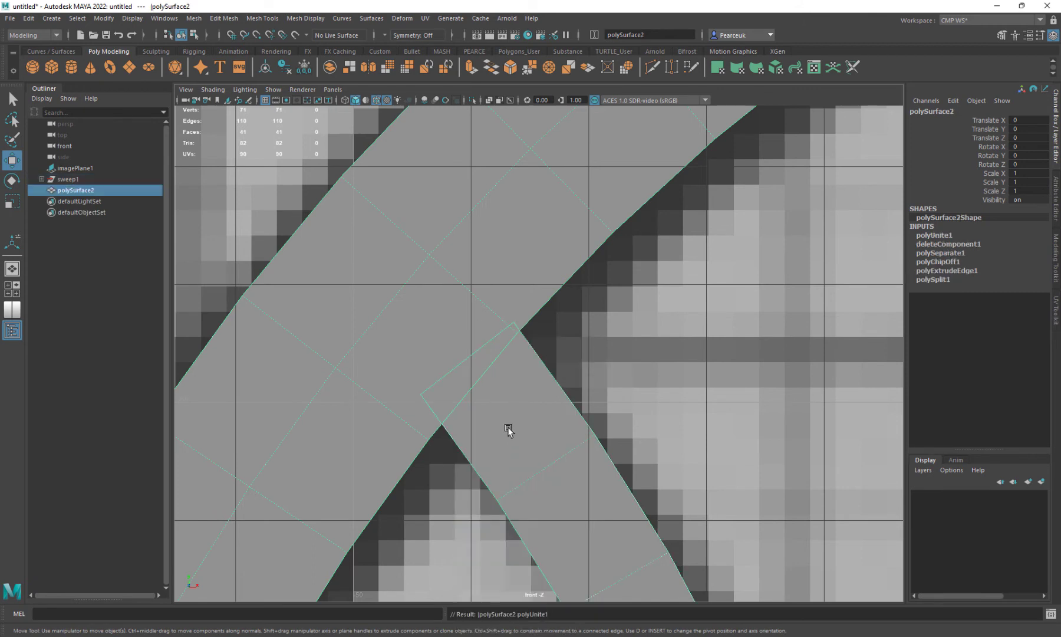
# - Weld the strip's upper-right end vertex to the frame's adjacent inner-edge vertex with Target Weld
pyautogui.moveTo(517, 349); pyautogui.dragTo(464, 339, button='right')
pyautogui.click(511, 319)
pyautogui.keyDown('shift'); pyautogui.moveTo(492, 289); pyautogui.dragTo(486, 269, button='right'); pyautogui.keyUp('shift')
pyautogui.moveTo(519, 342); pyautogui.dragTo(520, 342)
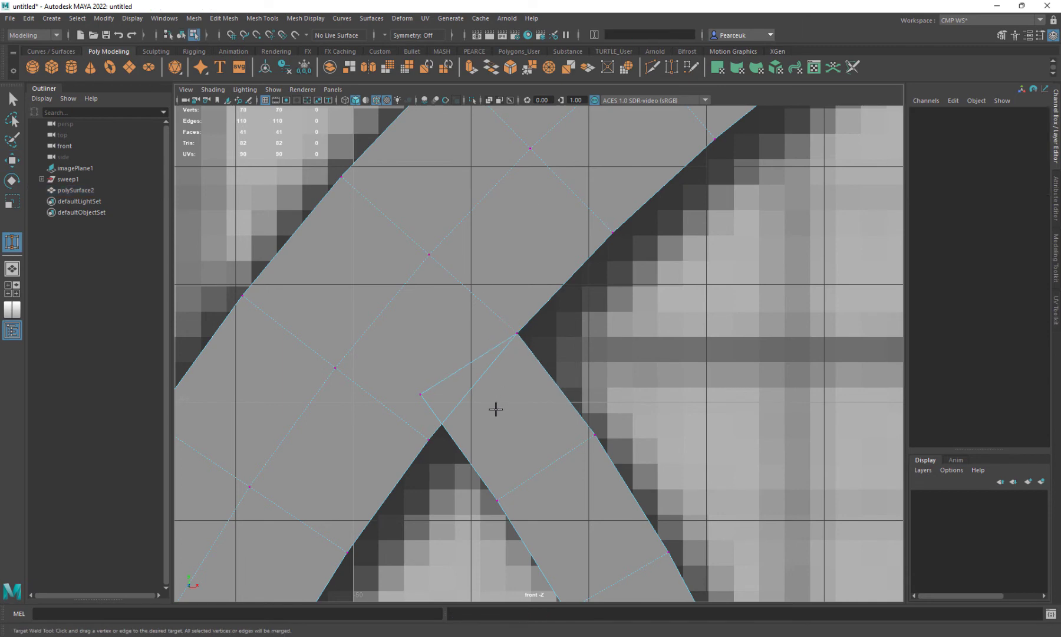
pyautogui.press('w')
# - Examine the tracery strip's topology from its junction with the frame down to its lower end at the centreline
pyautogui.keyDown('alt'); pyautogui.moveTo(496, 409); pyautogui.dragTo(498, 437, button='right'); pyautogui.keyUp('alt')
pyautogui.keyDown('alt'); pyautogui.moveTo(498, 437); pyautogui.dragTo(525, 374, button='middle'); pyautogui.keyUp('alt')
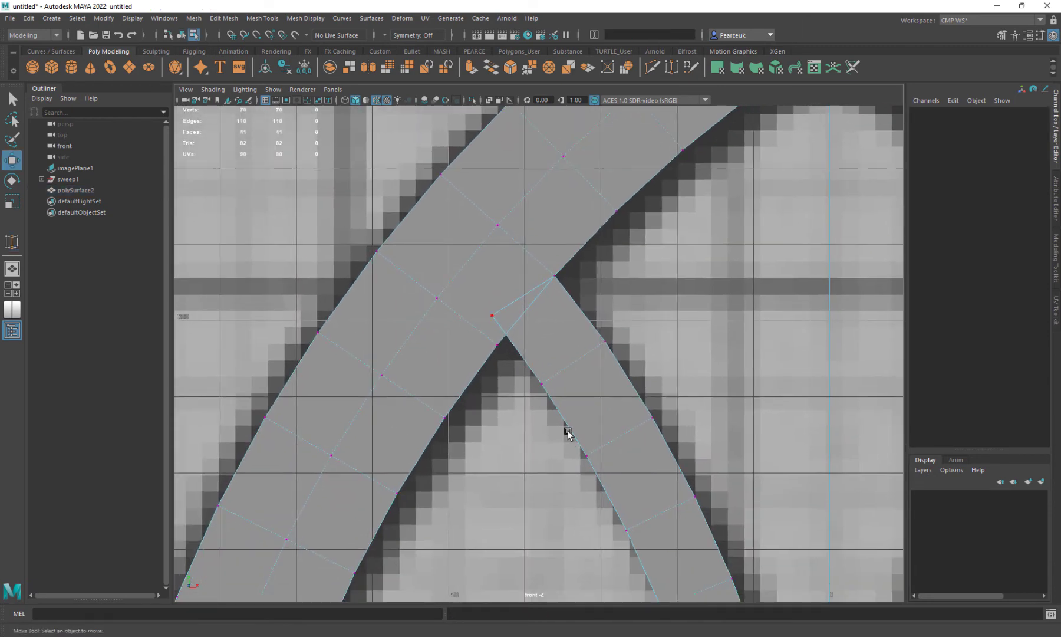
pyautogui.keyDown('alt'); pyautogui.moveTo(568, 433); pyautogui.dragTo(551, 383, button='middle'); pyautogui.keyUp('alt')
pyautogui.scroll(1, 448, 271)
pyautogui.scroll(-1, 450, 261)
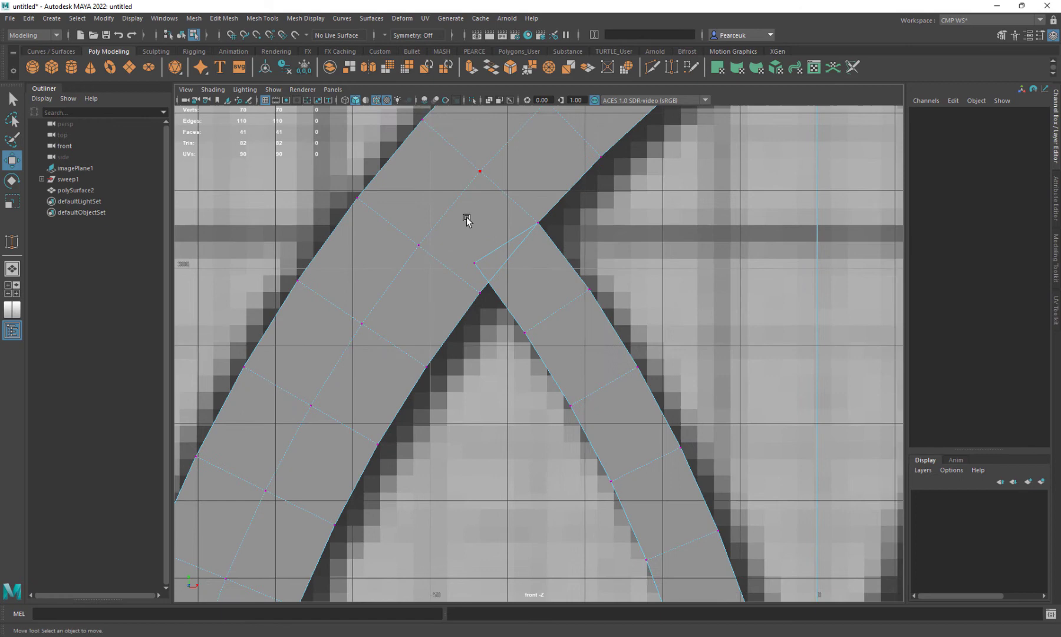
pyautogui.scroll(-2, 517, 331)
pyautogui.keyDown('alt'); pyautogui.moveTo(517, 331); pyautogui.dragTo(503, 291, button='middle'); pyautogui.keyUp('alt')
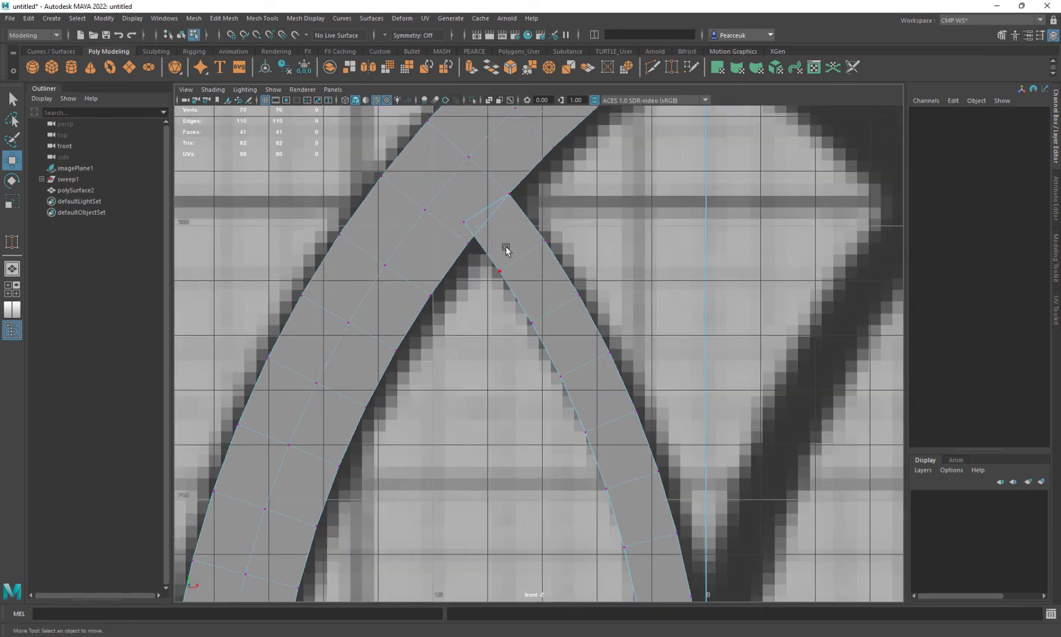
pyautogui.scroll(-3, 568, 410)
pyautogui.scroll(2, 559, 339)
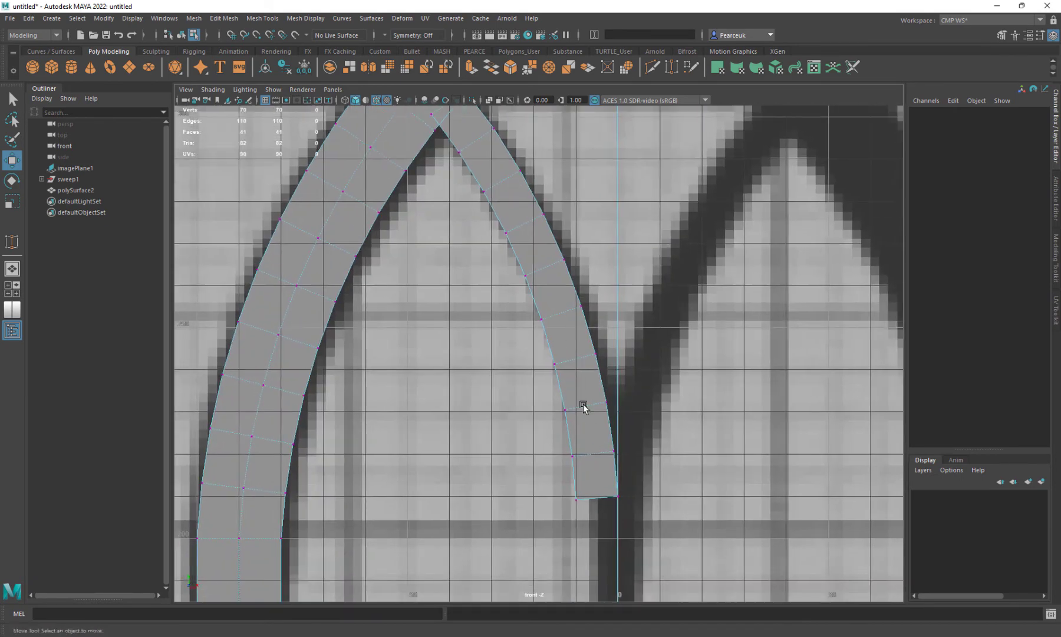
# - Cut across the tracery strip with Multi-Cut from where its lower edge crosses the frame's inner edge to its opposite edge
pyautogui.keyDown('alt'); pyautogui.moveTo(583, 405); pyautogui.dragTo(620, 579, button='middle'); pyautogui.keyUp('alt')
pyautogui.scroll(5, 503, 434)
pyautogui.keyDown('alt'); pyautogui.moveTo(462, 331); pyautogui.dragTo(566, 494, button='middle'); pyautogui.keyUp('alt')
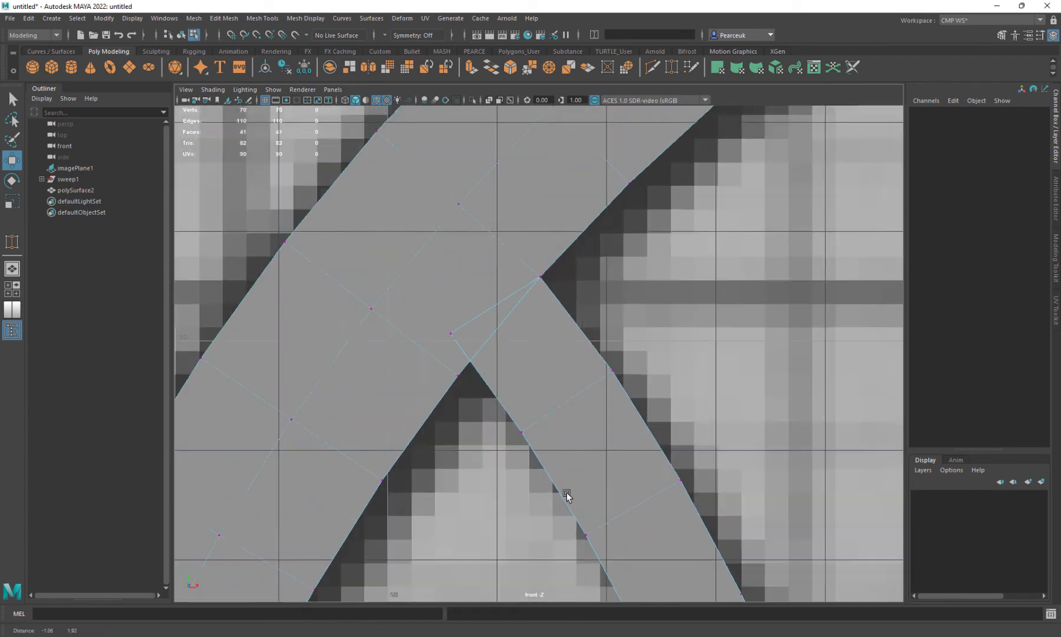
pyautogui.scroll(5, 566, 496)
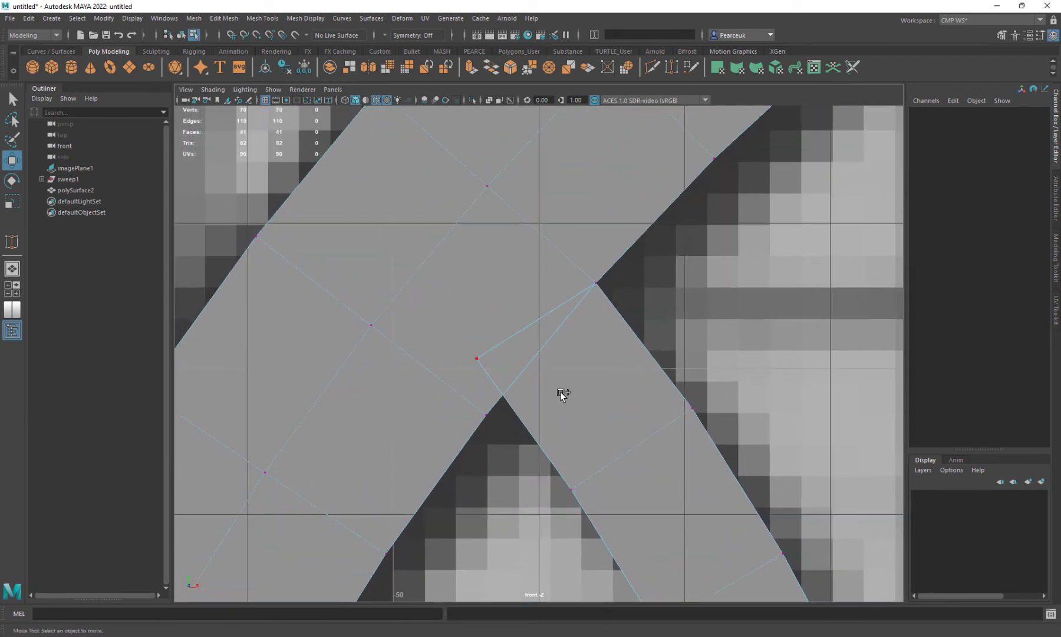
pyautogui.rightClick(562, 393)
pyautogui.scroll(3, 552, 393)
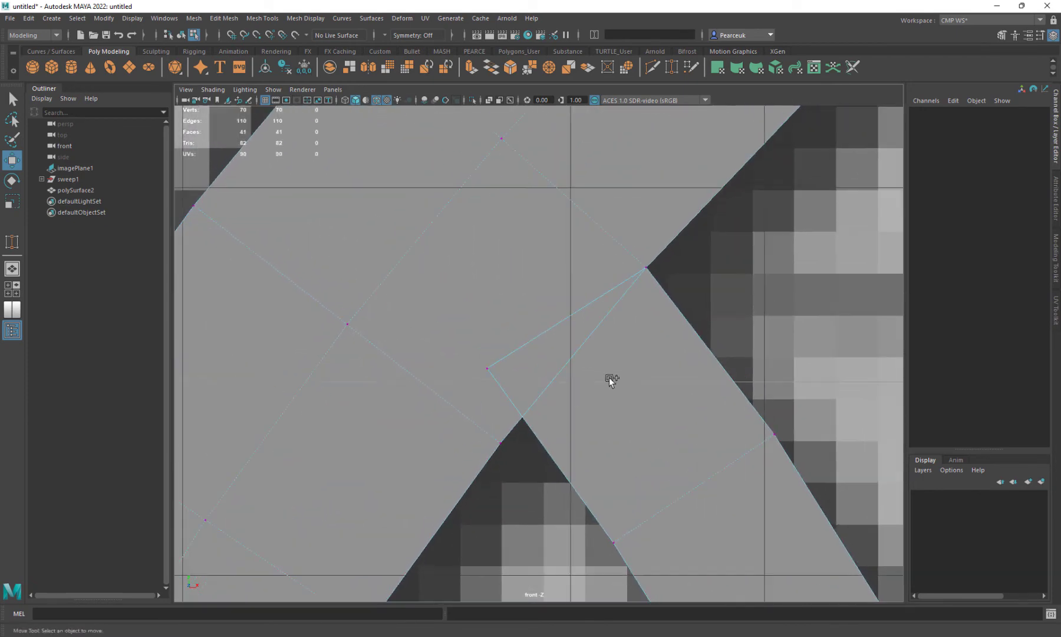
pyautogui.keyDown('shift'); pyautogui.moveTo(610, 380); pyautogui.dragTo(546, 383, button='right'); pyautogui.keyUp('shift')
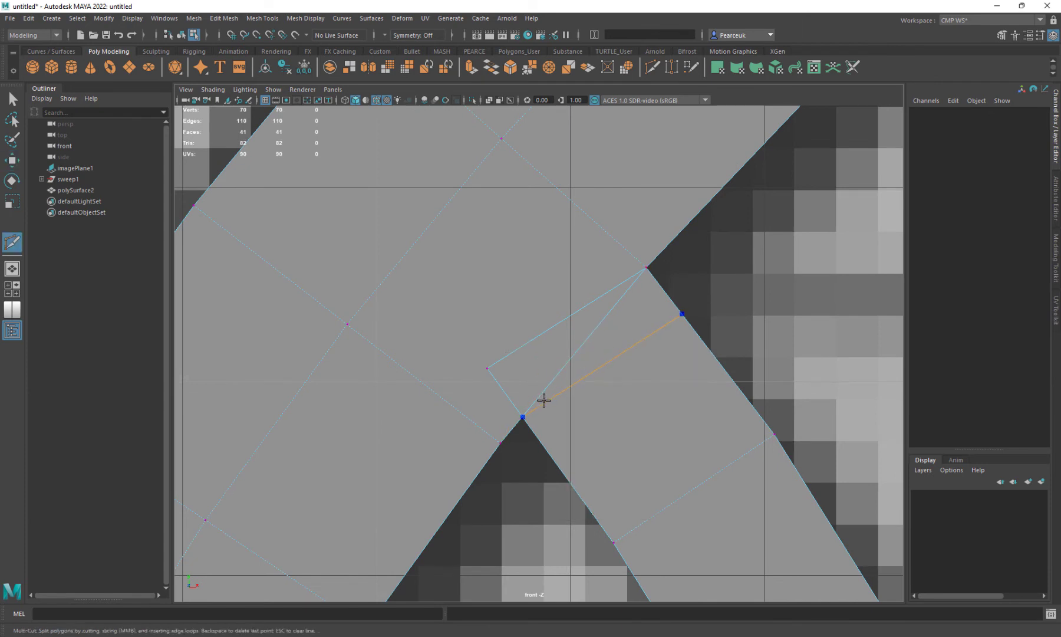
pyautogui.scroll(4, 569, 493)
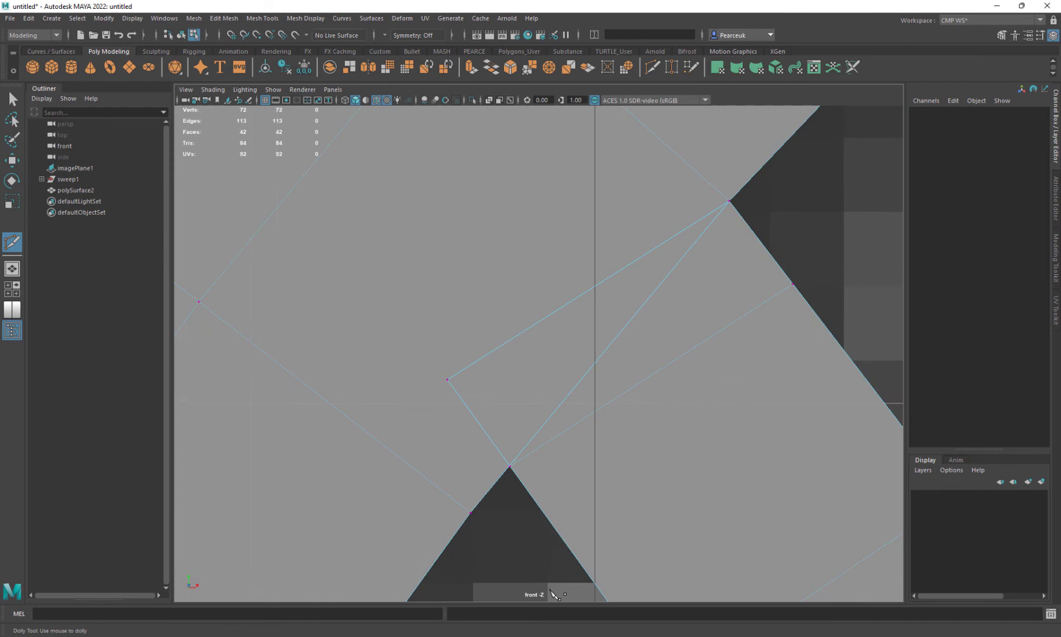
# - Try to weld the frame's inner-edge vertex just below the junction onto the strip's new cut vertex
pyautogui.press('w')
pyautogui.scroll(1, 552, 447)
pyautogui.keyDown('alt'); pyautogui.moveTo(552, 445); pyautogui.dragTo(587, 404, button='middle'); pyautogui.keyUp('alt')
pyautogui.moveTo(495, 445); pyautogui.dragTo(533, 485)
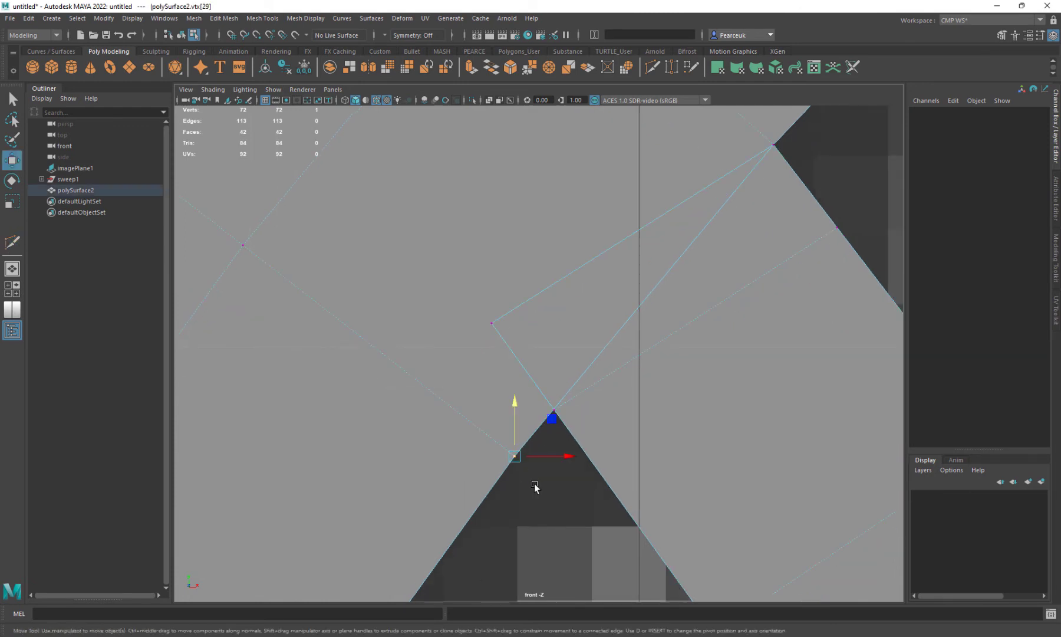
pyautogui.scroll(-3, 533, 485)
pyautogui.keyDown('alt'); pyautogui.moveTo(543, 480); pyautogui.dragTo(619, 511, button='middle'); pyautogui.keyUp('alt')
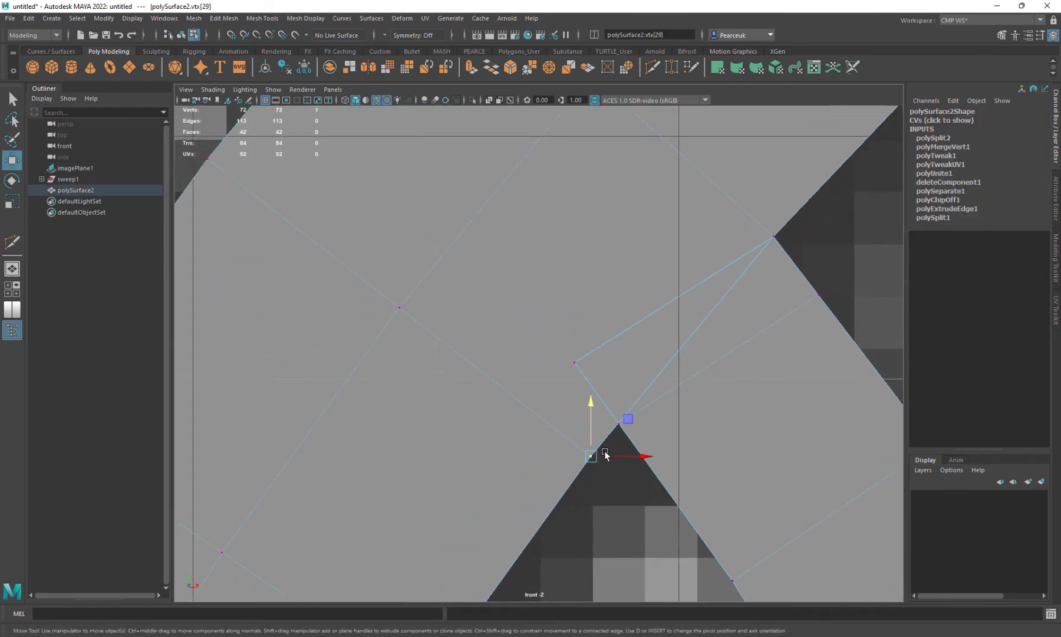
pyautogui.scroll(-1, 593, 442)
pyautogui.moveTo(560, 405)
pyautogui.keyDown('shift'); pyautogui.mouseDown(button='right')
pyautogui.moveTo(554, 385)
pyautogui.moveTo(554, 403)
pyautogui.moveTo(552, 393)
pyautogui.mouseUp(button='right'); pyautogui.keyUp('shift')
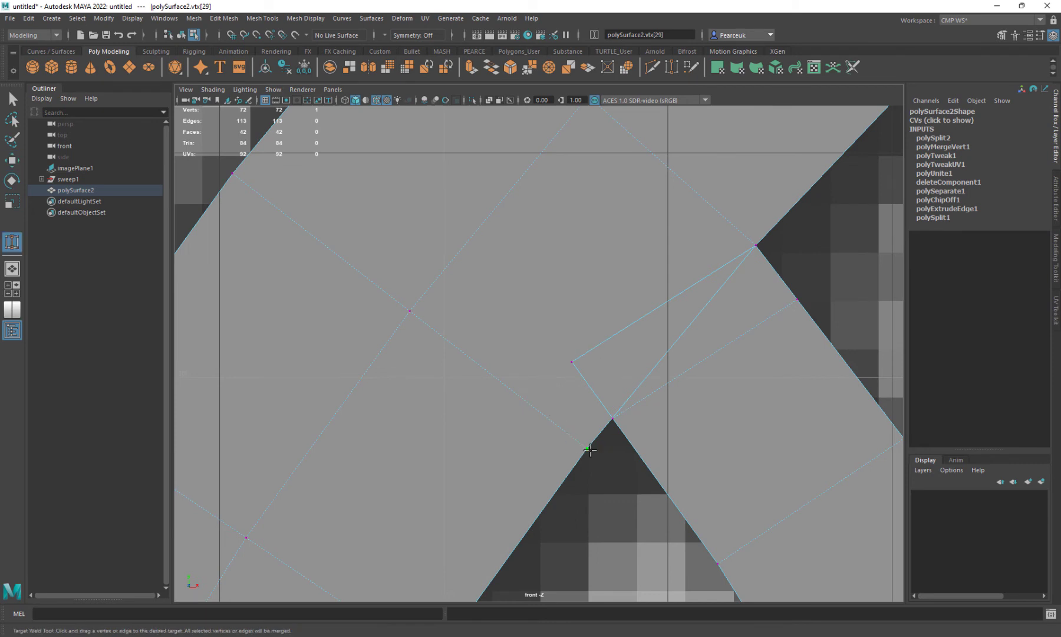
pyautogui.moveTo(612, 425); pyautogui.dragTo(613, 426)
pyautogui.press('w')
pyautogui.scroll(4, 616, 445)
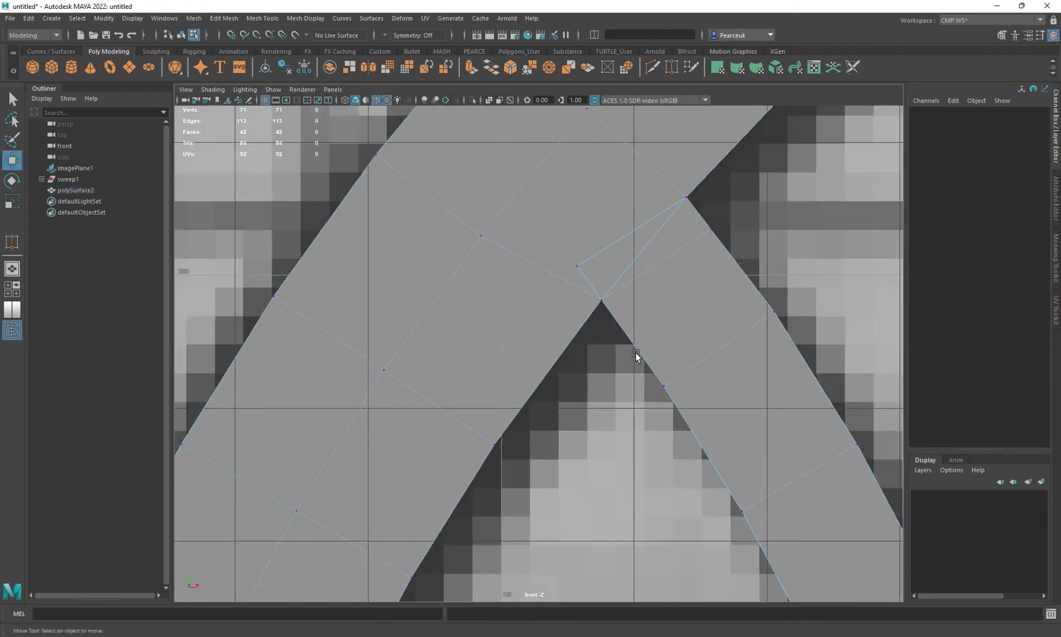
pyautogui.scroll(1, 588, 340)
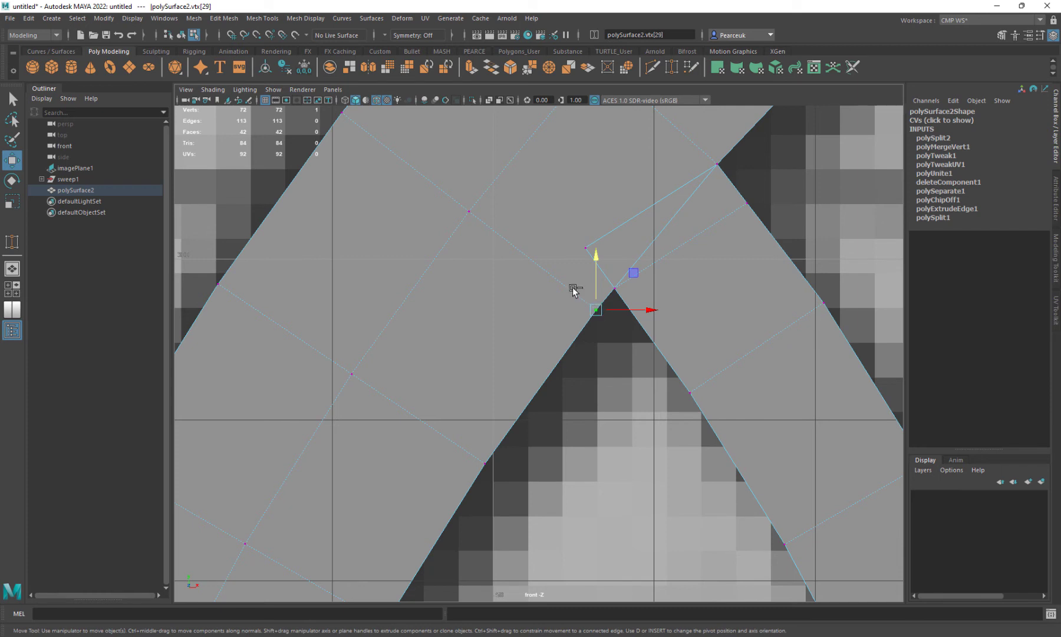
# - Target-weld the frame vertex below the junction to the cut vertex where the strip meets the frame
pyautogui.keyDown('shift'); pyautogui.moveTo(573, 290); pyautogui.dragTo(578, 311, button='right'); pyautogui.keyUp('shift')
pyautogui.moveTo(599, 293); pyautogui.dragTo(613, 289)
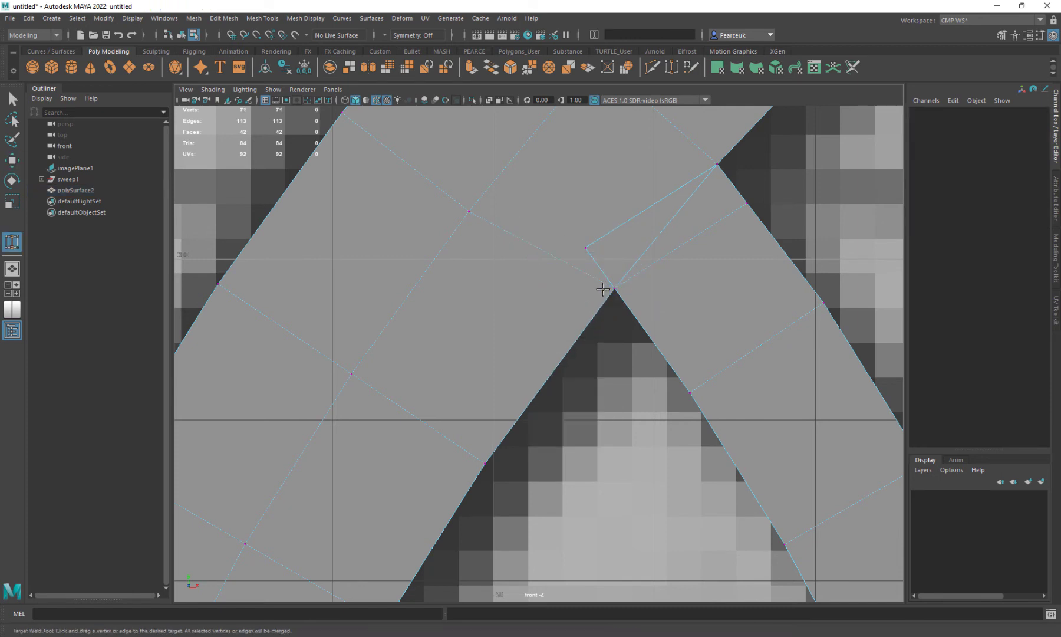
pyautogui.press('w')
# - Weld the strip's end vertex that overlaps the frame onto the lower junction vertex with Target Weld
pyautogui.moveTo(660, 307); pyautogui.dragTo(659, 333, button='right')
pyautogui.click(623, 247)
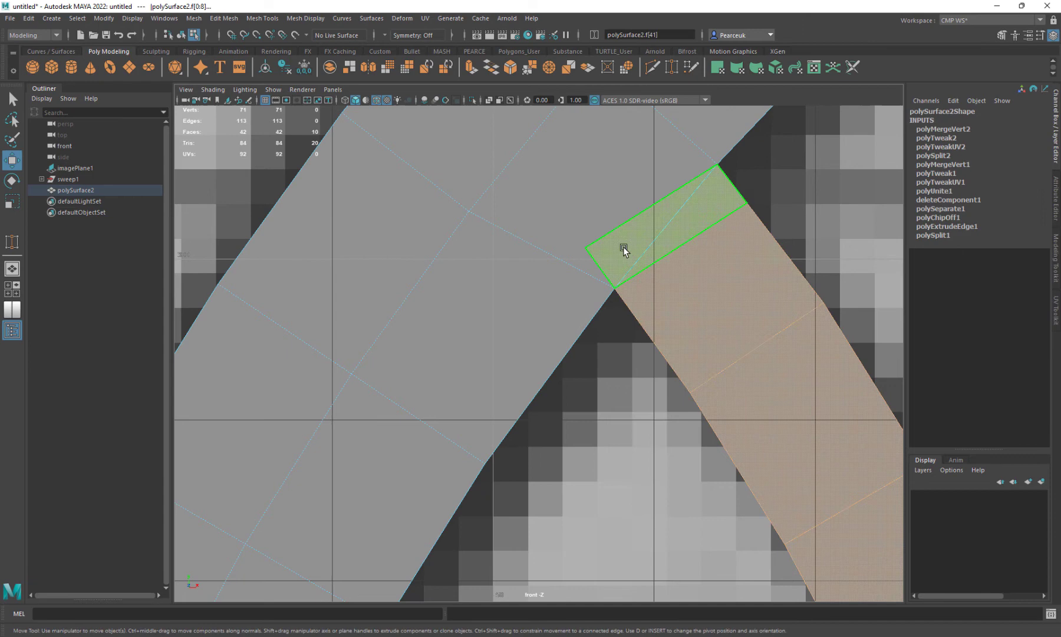
pyautogui.keyDown('alt'); pyautogui.moveTo(710, 330); pyautogui.dragTo(696, 359, button='middle'); pyautogui.keyUp('alt')
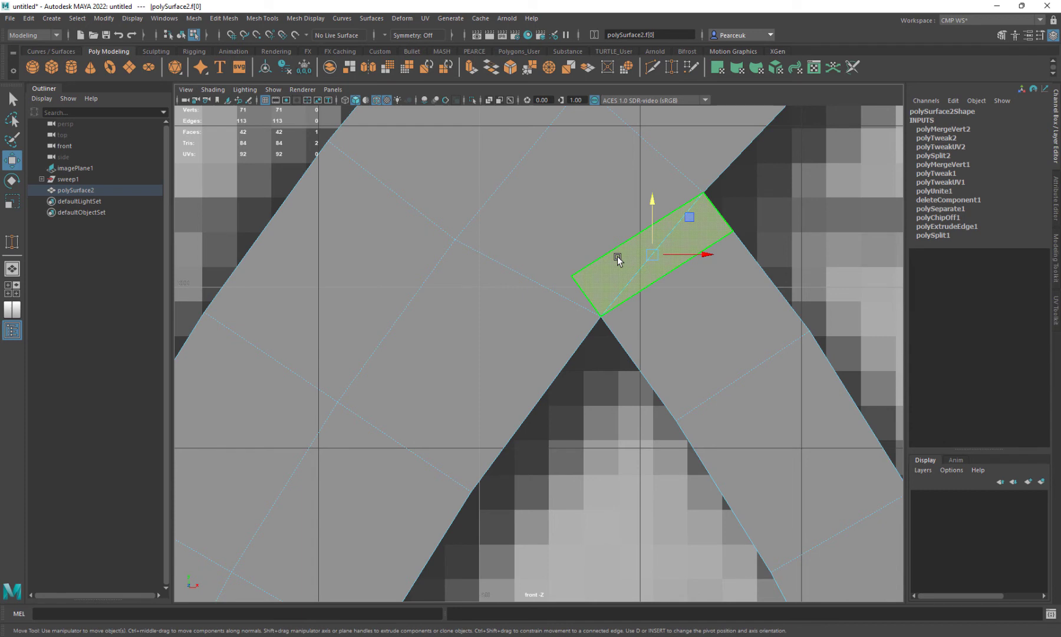
pyautogui.moveTo(617, 259); pyautogui.dragTo(571, 273, button='right')
pyautogui.click(571, 275)
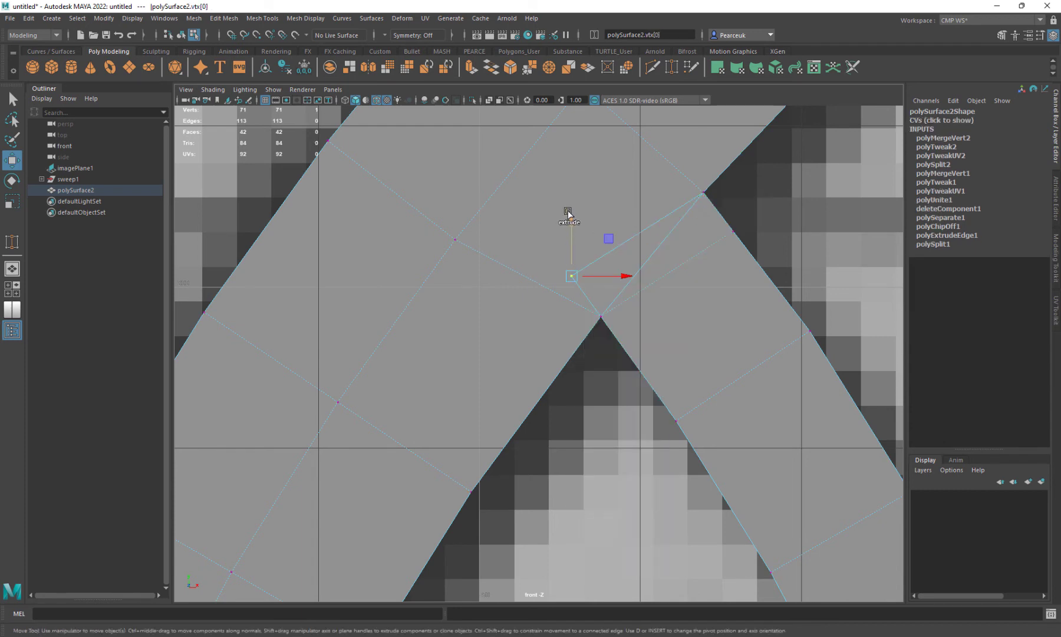
pyautogui.moveTo(568, 212); pyautogui.dragTo(587, 143, button='right')
pyautogui.moveTo(579, 291); pyautogui.dragTo(598, 321)
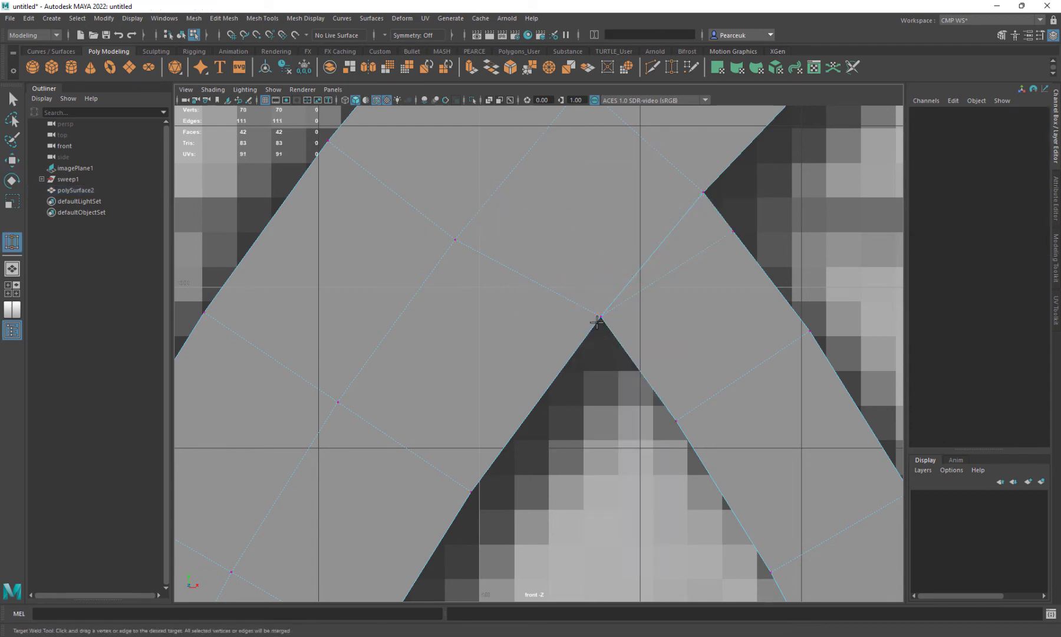
pyautogui.press('w')
# - Inspect the strip's end face and the adjoining frame face at the welded junction
pyautogui.moveTo(635, 232); pyautogui.dragTo(636, 266, button='right')
pyautogui.click(669, 242)
pyautogui.click(642, 217)
pyautogui.scroll(-4, 646, 243)
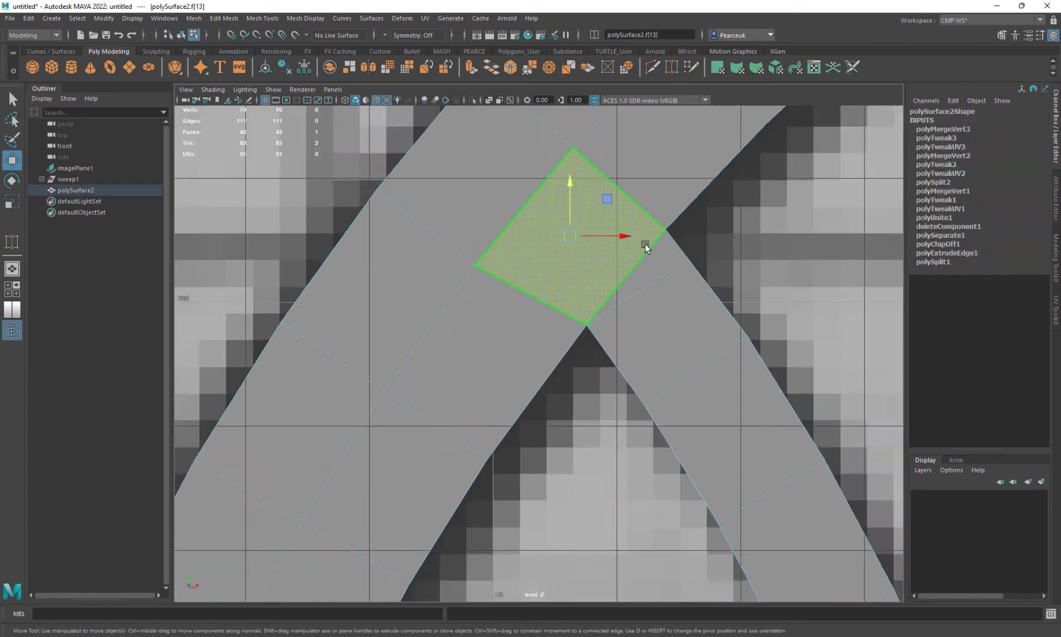
pyautogui.keyDown('alt'); pyautogui.moveTo(651, 335); pyautogui.dragTo(651, 370, button='middle'); pyautogui.keyUp('alt')
pyautogui.scroll(-4, 650, 371)
pyautogui.scroll(1, 650, 372)
pyautogui.scroll(1, 649, 372)
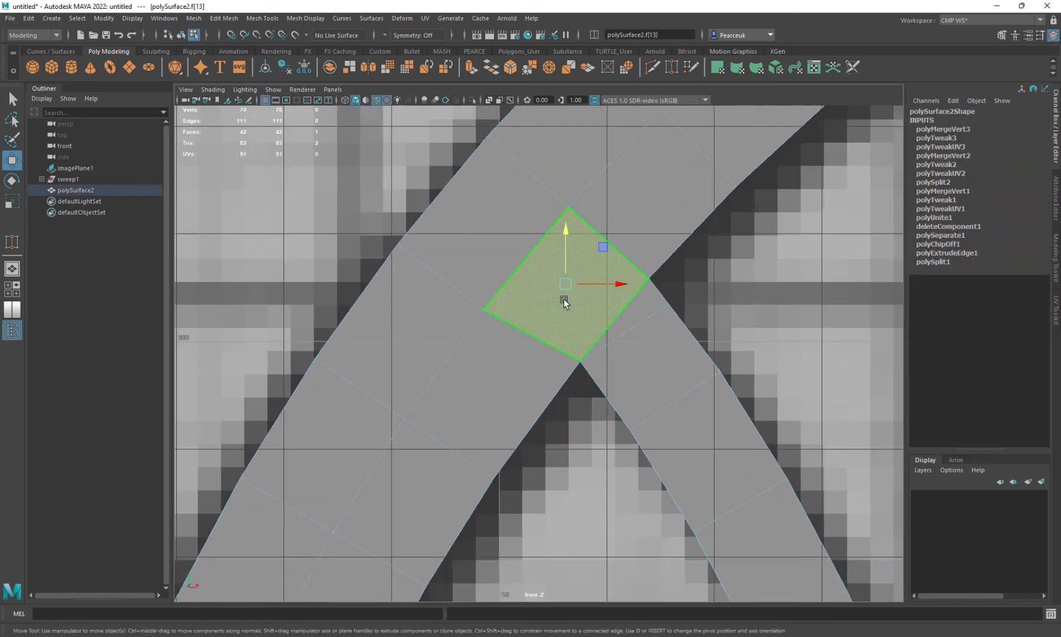
pyautogui.scroll(-6, 549, 443)
# - Examine the joined frame and tracery strip against the reference image as a whole object
pyautogui.moveTo(549, 320); pyautogui.dragTo(590, 302, button='right')
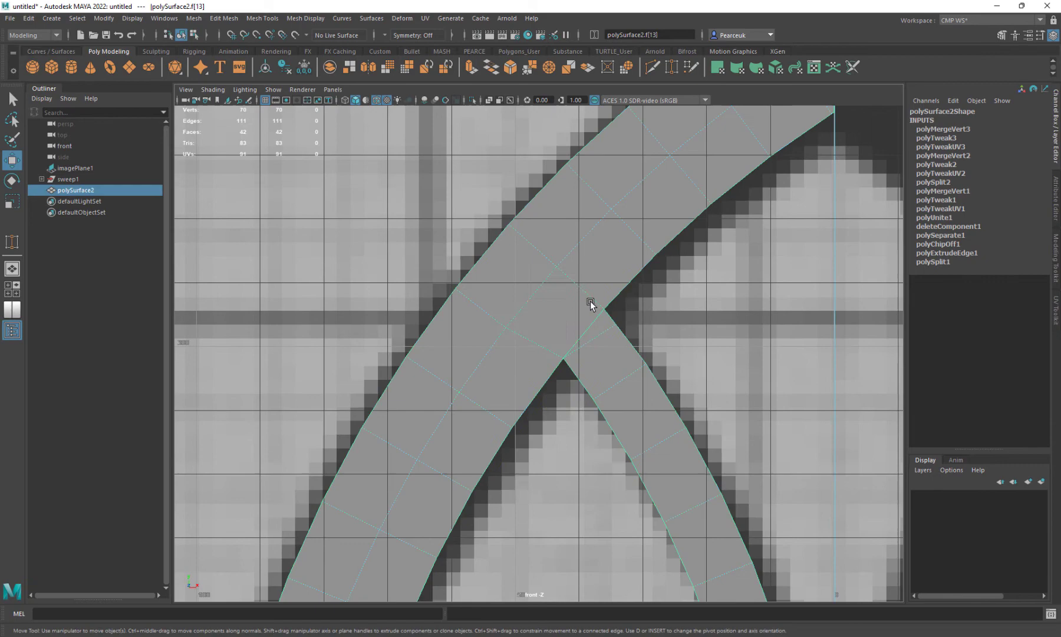
pyautogui.click(660, 344)
pyautogui.scroll(-2, 660, 343)
pyautogui.keyDown('alt'); pyautogui.moveTo(597, 315); pyautogui.dragTo(592, 263, button='middle'); pyautogui.keyUp('alt')
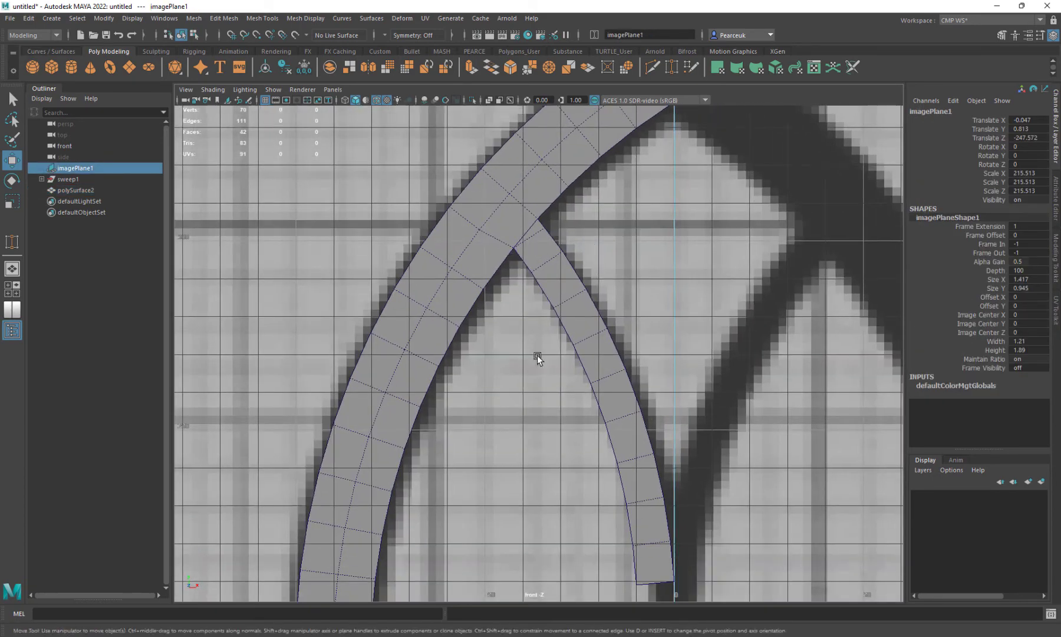
pyautogui.scroll(1, 597, 414)
pyautogui.scroll(-2, 597, 414)
pyautogui.scroll(2, 597, 414)
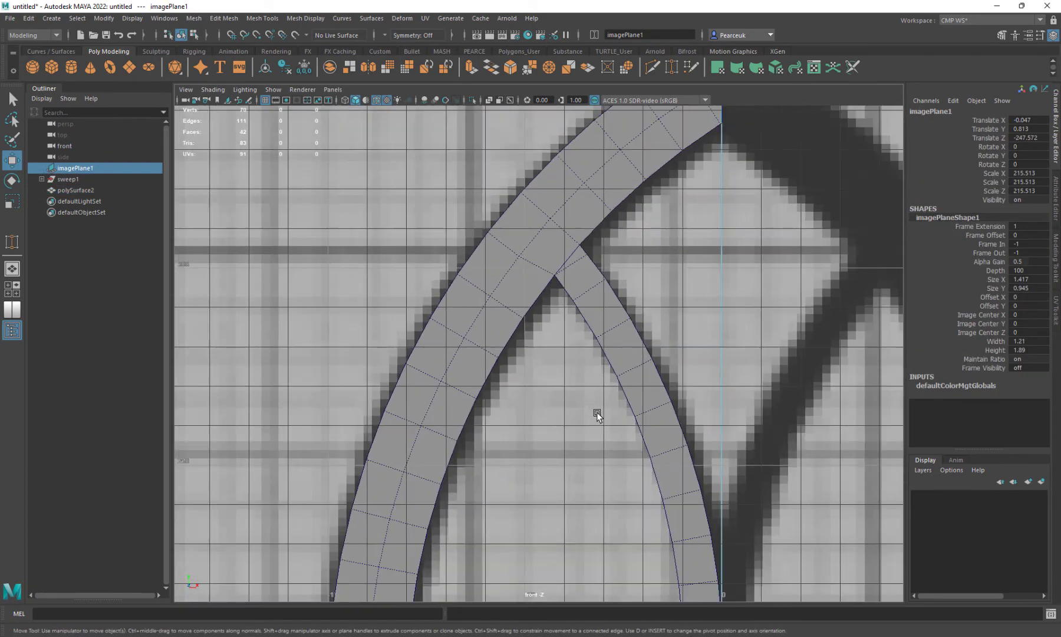
pyautogui.scroll(-1, 581, 370)
pyautogui.scroll(2, 543, 279)
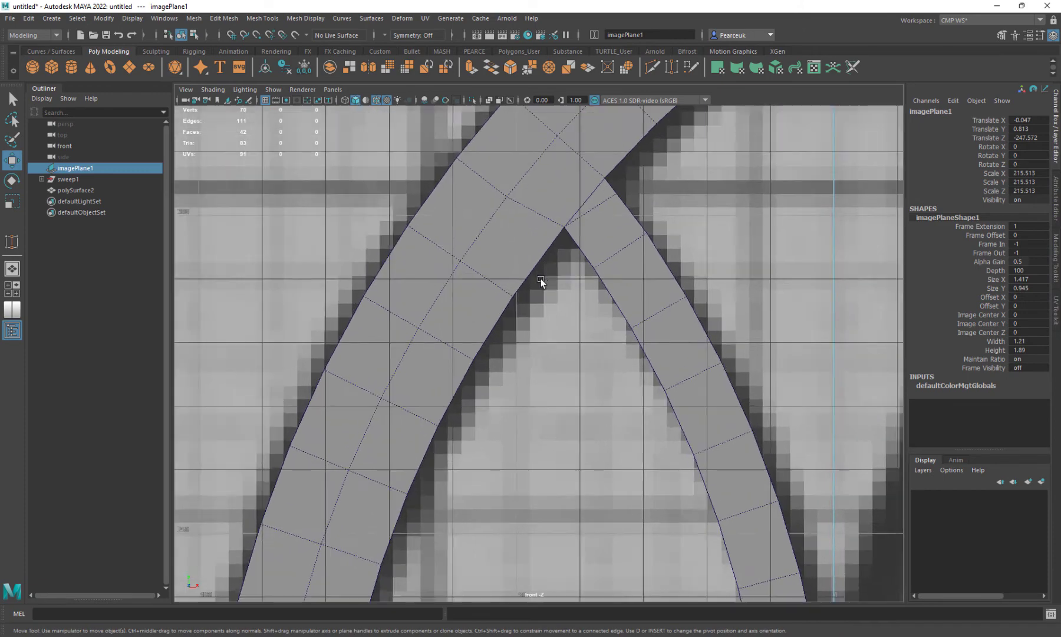
# - Snap the strip's lower-left end vertex up to the grid so the strip's bottom edge is horizontal
pyautogui.scroll(-2, 600, 446)
pyautogui.keyDown('alt'); pyautogui.moveTo(657, 521); pyautogui.dragTo(462, 228, button='middle'); pyautogui.keyUp('alt')
pyautogui.scroll(3, 608, 352)
pyautogui.scroll(3, 477, 204)
pyautogui.moveTo(473, 152); pyautogui.dragTo(432, 155, button='right')
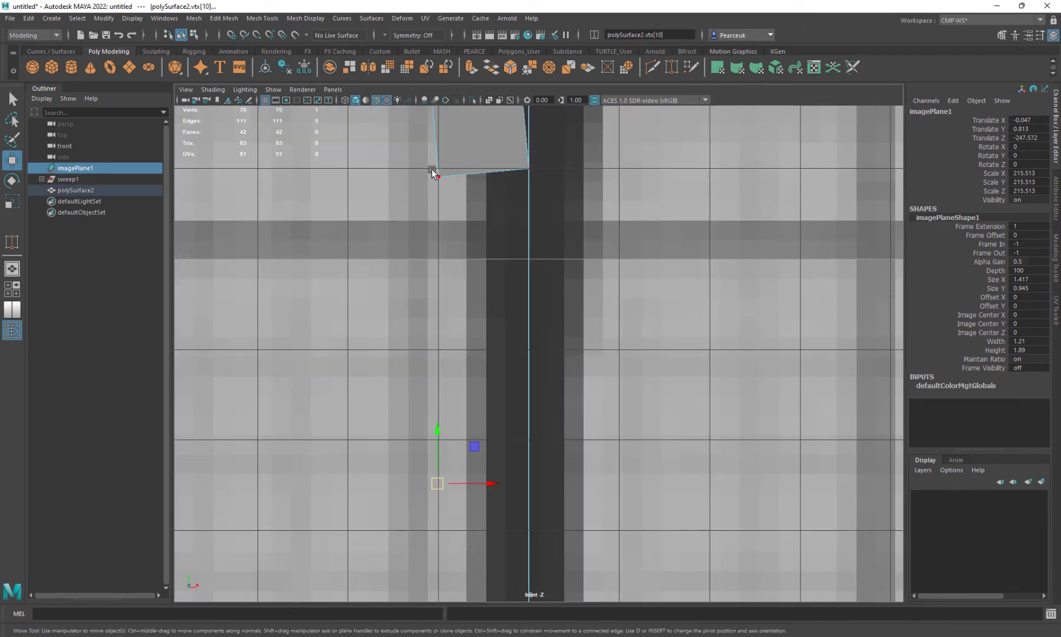
pyautogui.click(438, 176)
pyautogui.keyDown('alt'); pyautogui.moveTo(478, 226); pyautogui.dragTo(491, 292, button='middle'); pyautogui.keyUp('alt')
pyautogui.press('x')
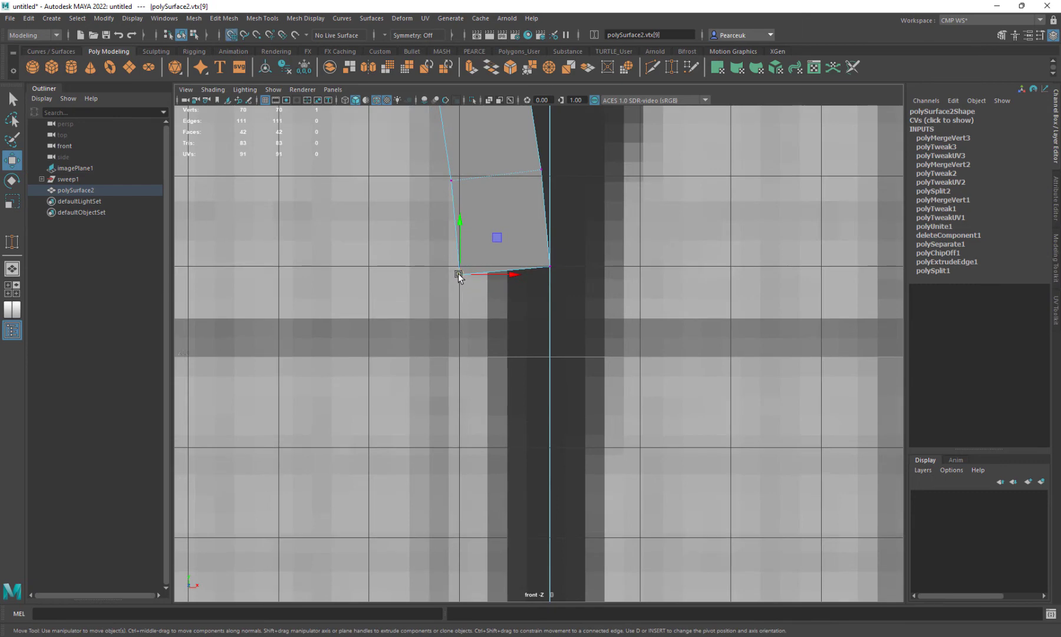
pyautogui.moveTo(458, 274); pyautogui.dragTo(459, 260)
# - Extrude the strip's bottom edge 210 units down to the ground line to form the central mullion
pyautogui.moveTo(477, 230); pyautogui.dragTo(477, 198, button='right')
pyautogui.click(489, 265)
pyautogui.scroll(-2, 489, 273)
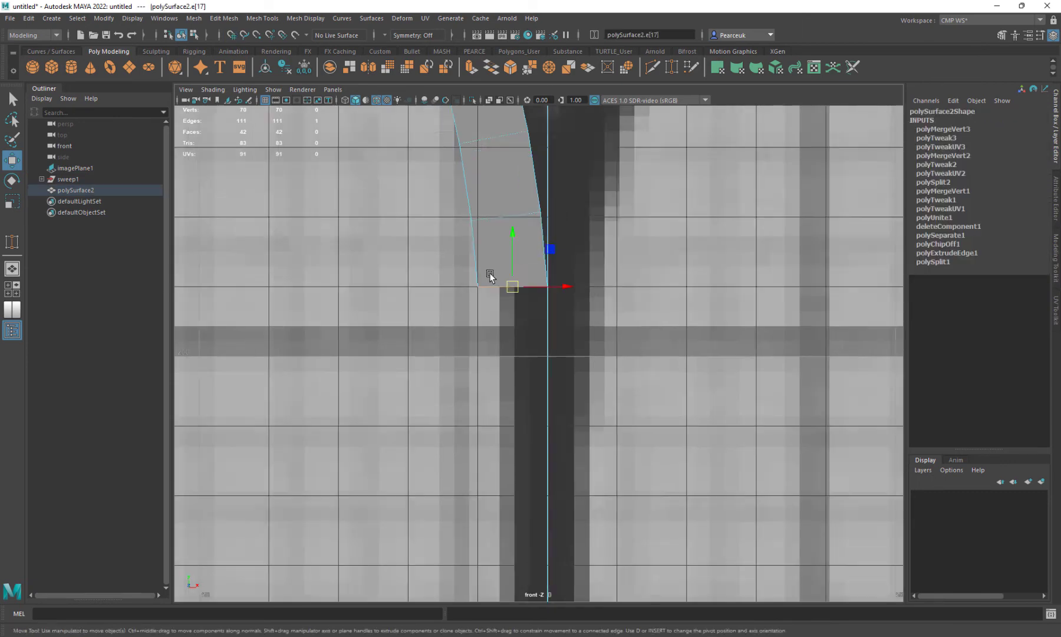
pyautogui.scroll(-5, 490, 275)
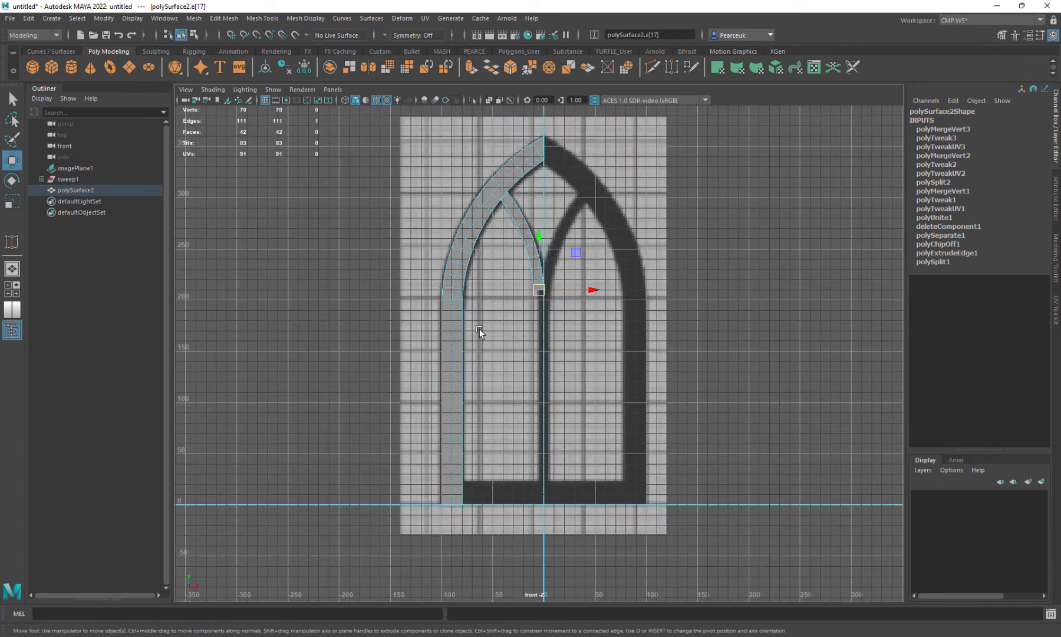
pyautogui.keyDown('alt'); pyautogui.moveTo(479, 330); pyautogui.dragTo(504, 270, button='middle'); pyautogui.keyUp('alt')
pyautogui.keyDown('shift'); pyautogui.moveTo(505, 270); pyautogui.dragTo(502, 297, button='right'); pyautogui.keyUp('shift')
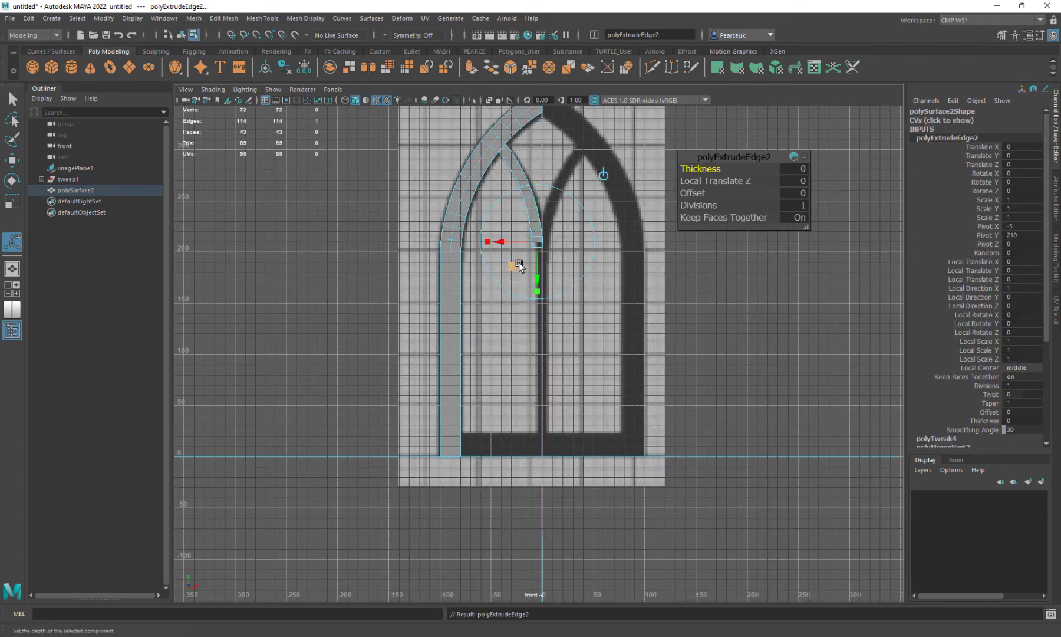
pyautogui.moveTo(519, 262); pyautogui.dragTo(540, 453)
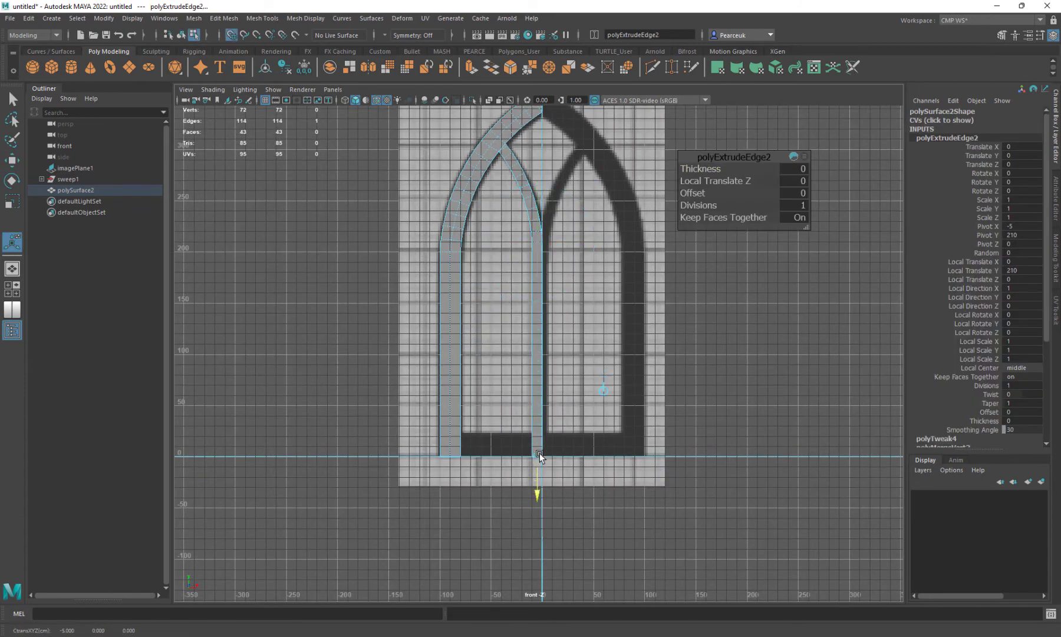
# - Insert horizontal edge loops across the left jamb and the central mullion near the top of the reference's bottom rail
pyautogui.scroll(5, 448, 433)
pyautogui.keyDown('alt'); pyautogui.moveTo(413, 501); pyautogui.dragTo(537, 231, button='middle'); pyautogui.keyUp('alt')
pyautogui.scroll(1, 537, 232)
pyautogui.keyDown('alt'); pyautogui.moveTo(462, 274); pyautogui.dragTo(322, 408, button='middle'); pyautogui.keyUp('alt')
pyautogui.scroll(2, 402, 326)
pyautogui.scroll(-1, 402, 326)
pyautogui.scroll(-1, 324, 404)
pyautogui.moveTo(358, 303); pyautogui.dragTo(373, 289, button='right')
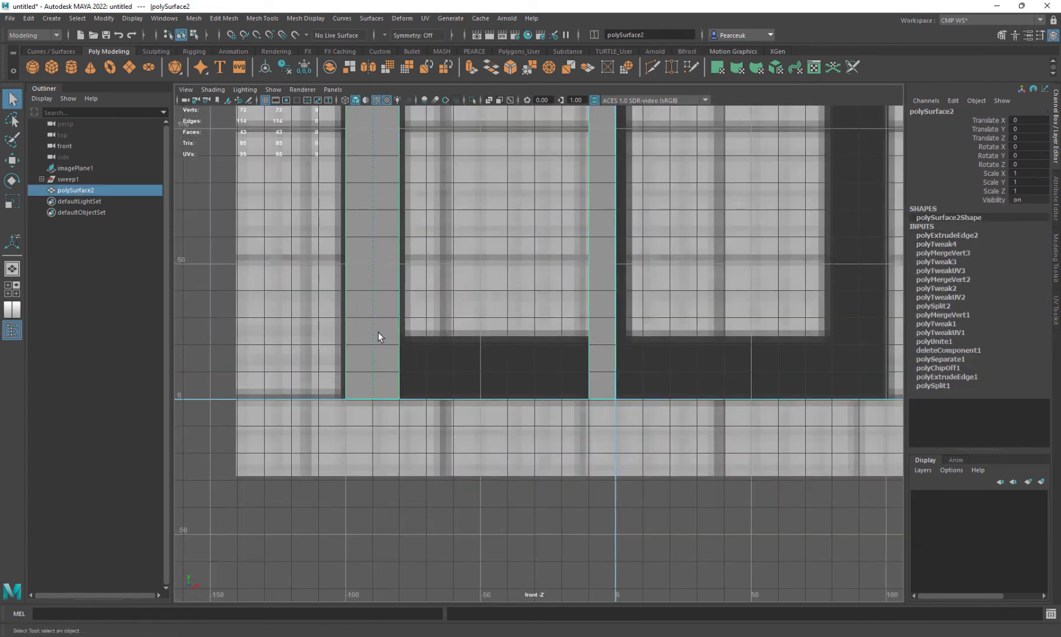
pyautogui.keyDown('shift'); pyautogui.moveTo(386, 338); pyautogui.dragTo(339, 342, button='right'); pyautogui.keyUp('shift')
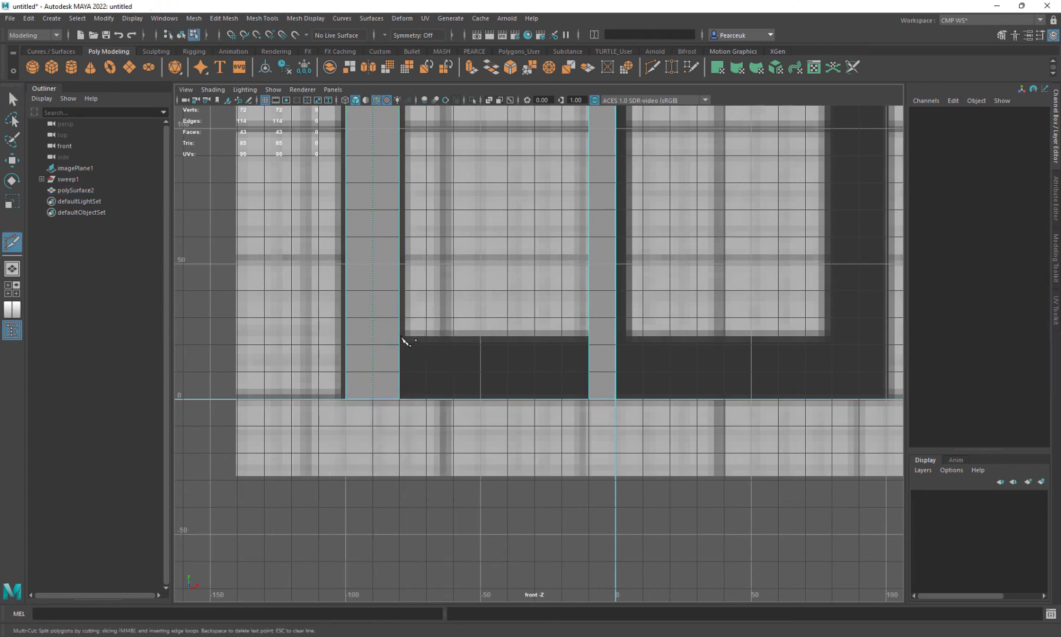
pyautogui.keyDown('ctrl'); pyautogui.click(398, 338); pyautogui.keyUp('ctrl')
pyautogui.press('q')
pyautogui.press('a')
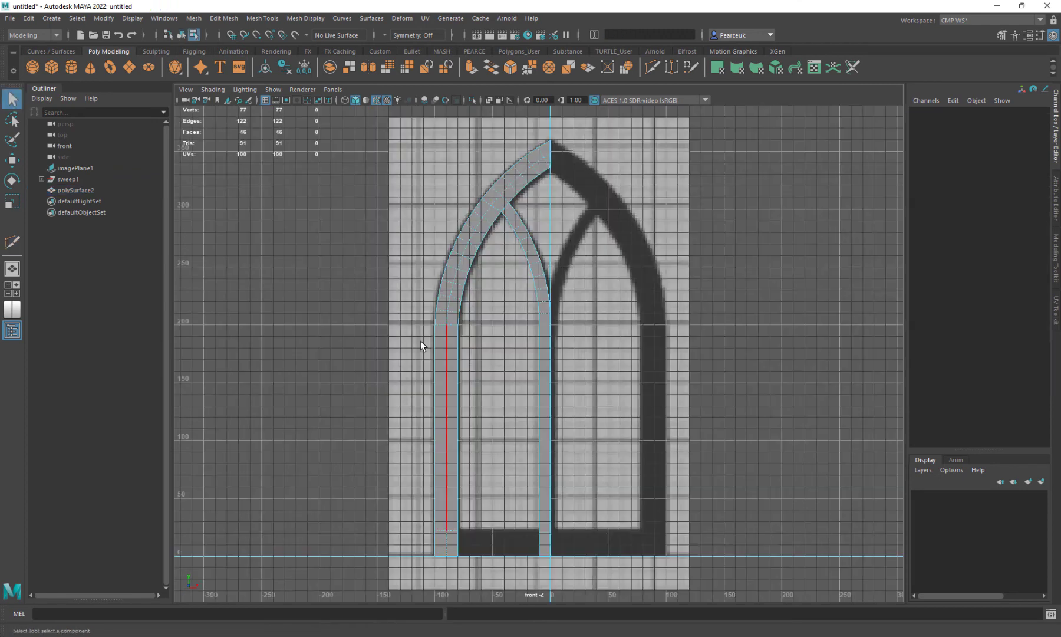
# - Snap the new loop vertices on both the jamb and the mullion to a height of 20 units
pyautogui.scroll(8, 414, 378)
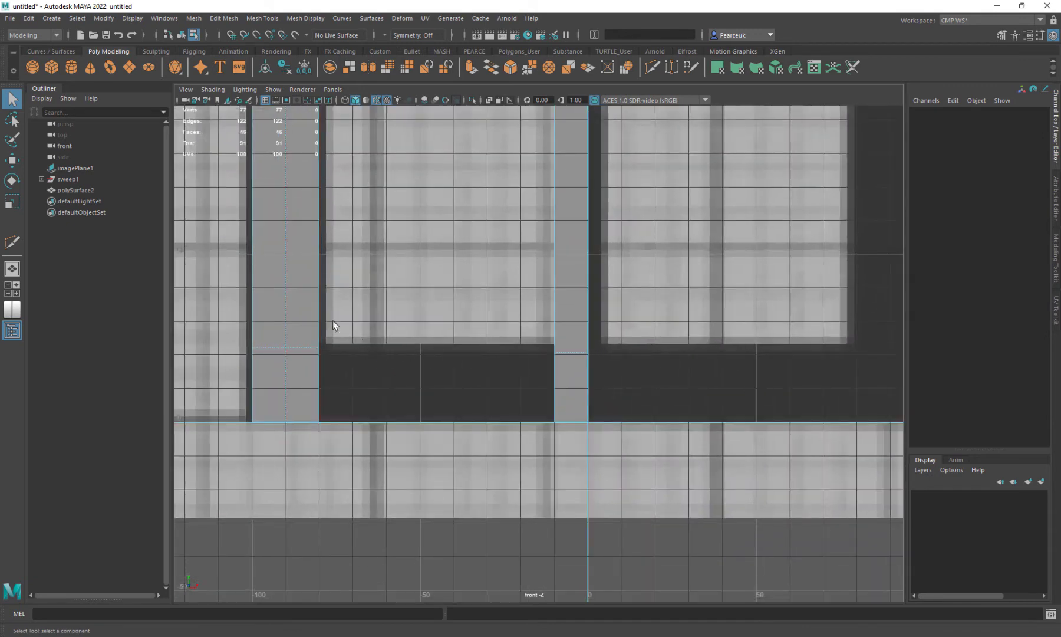
pyautogui.moveTo(277, 307); pyautogui.dragTo(237, 321, button='right')
pyautogui.moveTo(230, 318); pyautogui.dragTo(625, 383)
pyautogui.press('e')
pyautogui.press('w')
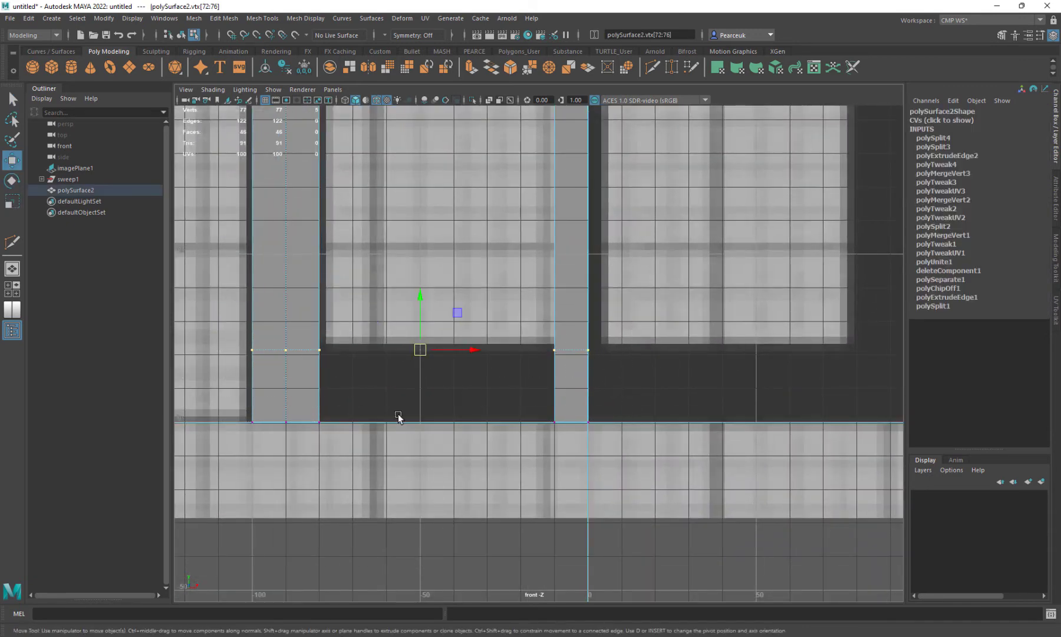
pyautogui.moveTo(420, 328); pyautogui.dragTo(414, 356)
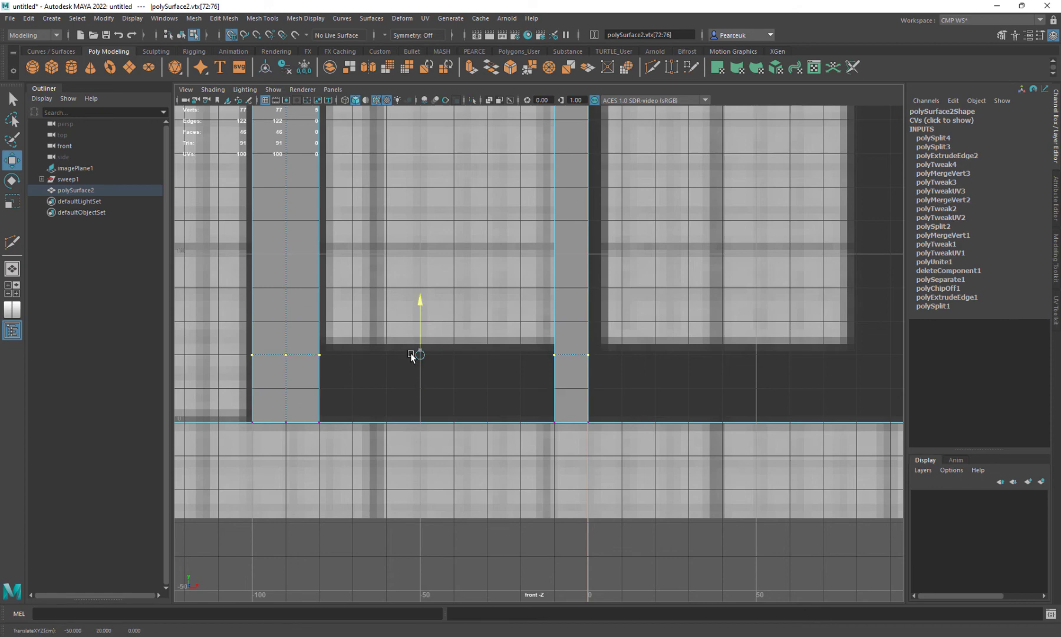
# - Bridge the facing lower edges of the left jamb and the central mullion to form the bottom rail
pyautogui.moveTo(293, 332); pyautogui.dragTo(292, 299, button='right')
pyautogui.click(317, 378)
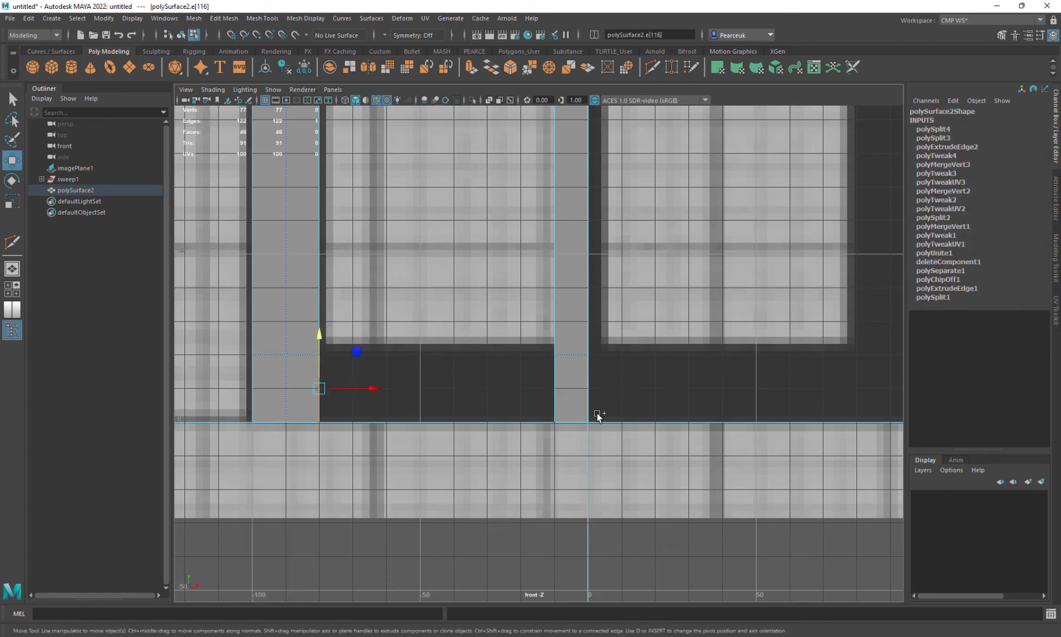
pyautogui.keyDown('shift'); pyautogui.click(560, 390); pyautogui.keyUp('shift')
pyautogui.keyDown('shift'); pyautogui.moveTo(540, 347); pyautogui.dragTo(527, 481, button='right'); pyautogui.keyUp('shift')
# - Cut diagonal edges with Multi-Cut from the bottom rail's inner corners to the outer bottom corners of the left jamb and the mullion
pyautogui.keyDown('alt'); pyautogui.moveTo(356, 406); pyautogui.dragTo(452, 414, button='middle'); pyautogui.keyUp('alt')
pyautogui.scroll(1, 448, 412)
pyautogui.moveTo(396, 348); pyautogui.dragTo(326, 361, button='right')
pyautogui.click(325, 362)
pyautogui.click(326, 366)
pyautogui.keyDown('alt'); pyautogui.moveTo(349, 406); pyautogui.dragTo(439, 393, button='middle'); pyautogui.keyUp('alt')
pyautogui.keyDown('shift'); pyautogui.moveTo(437, 384); pyautogui.dragTo(378, 388, button='right'); pyautogui.keyUp('shift')
pyautogui.click(416, 427)
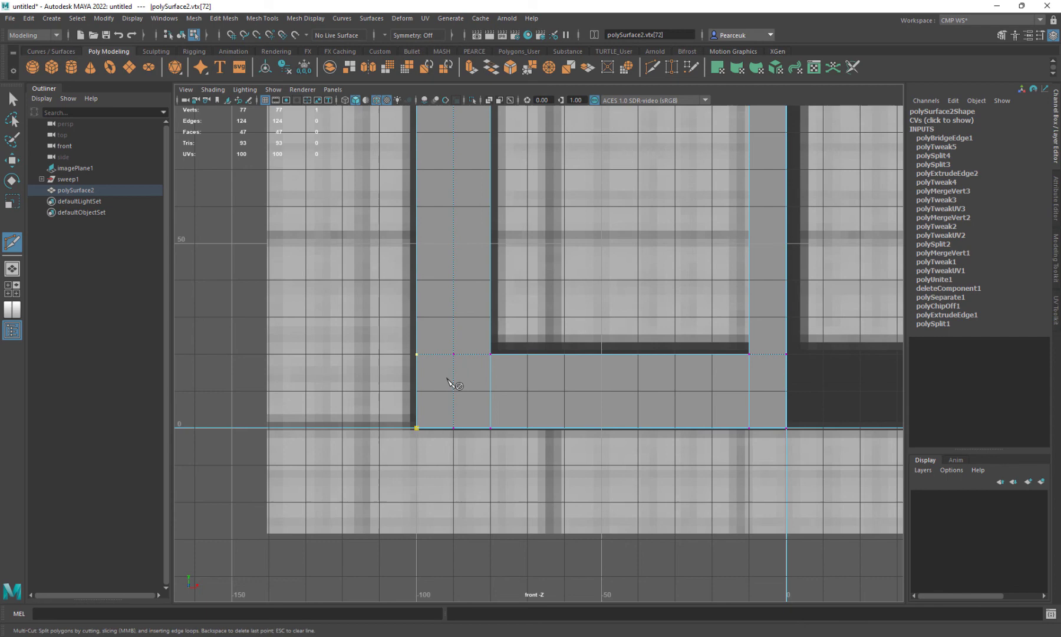
pyautogui.click(490, 354)
pyautogui.press('Return')
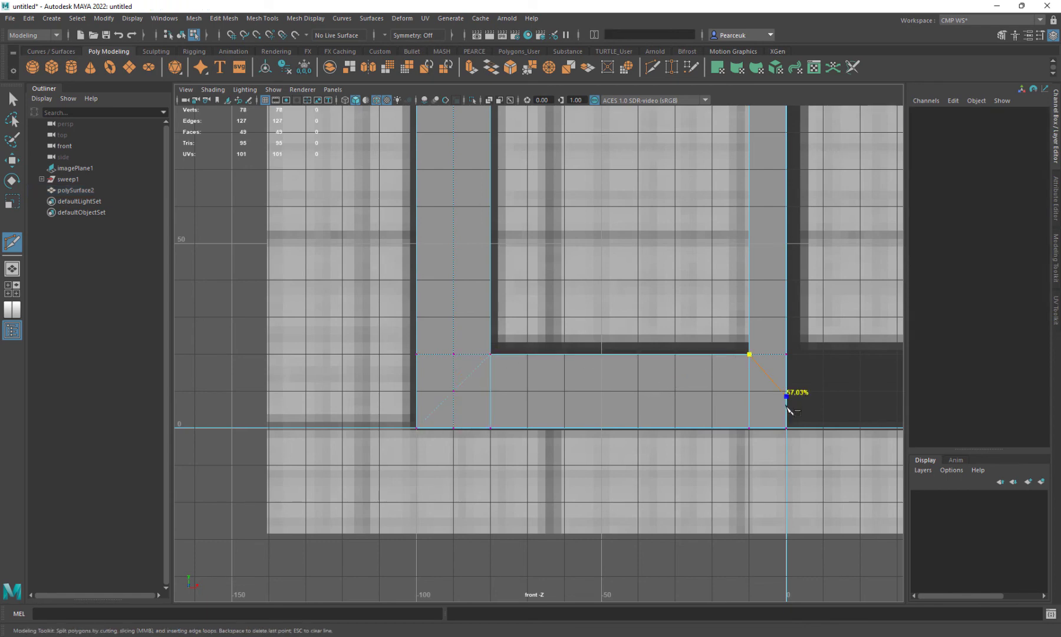
pyautogui.click(786, 427)
pyautogui.press('q')
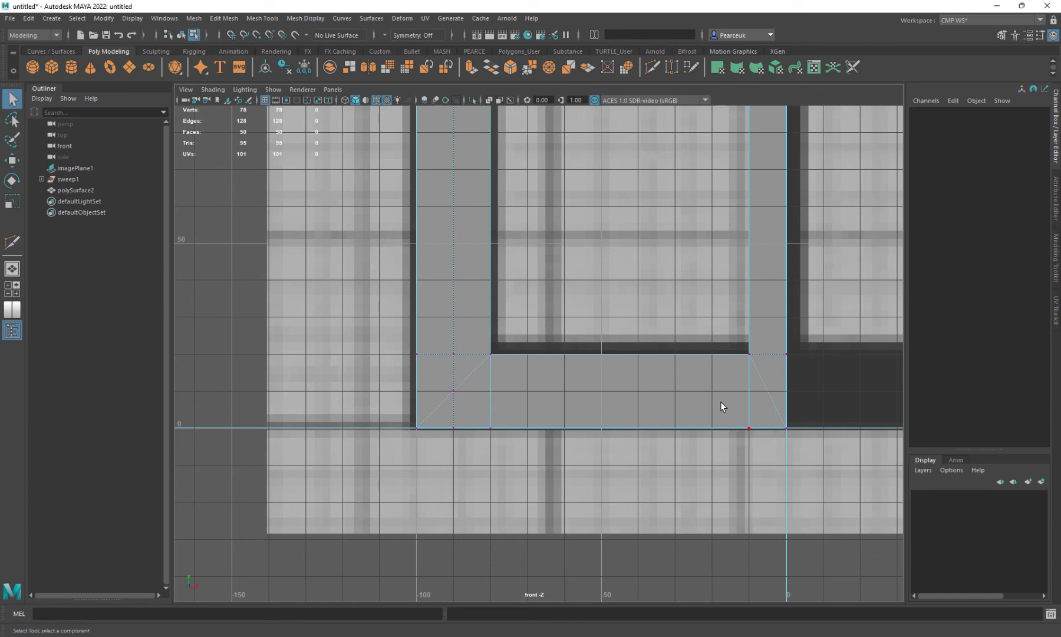
# - Delete the redundant horizontal and vertical edges where the bottom rail meets the left jamb and the mullion
pyautogui.moveTo(431, 349); pyautogui.dragTo(425, 321, button='right')
pyautogui.doubleClick(429, 354)
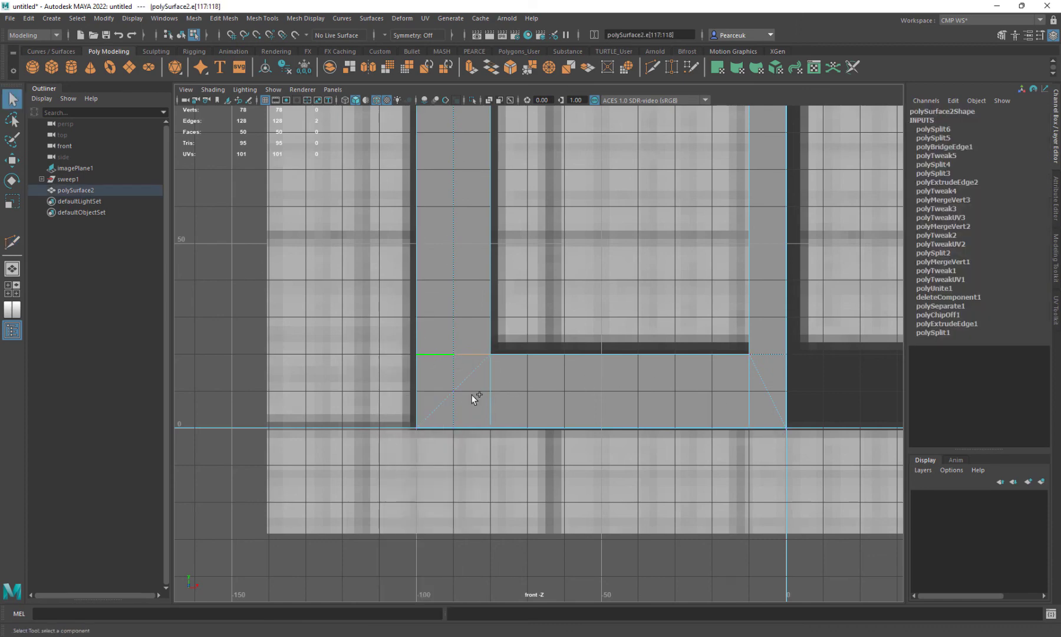
pyautogui.keyDown('shift'); pyautogui.click(489, 403); pyautogui.keyUp('shift')
pyautogui.keyDown('shift'); pyautogui.moveTo(768, 307); pyautogui.dragTo(731, 323, button='right'); pyautogui.keyUp('shift')
pyautogui.press('w')
pyautogui.scroll(-2, 731, 323)
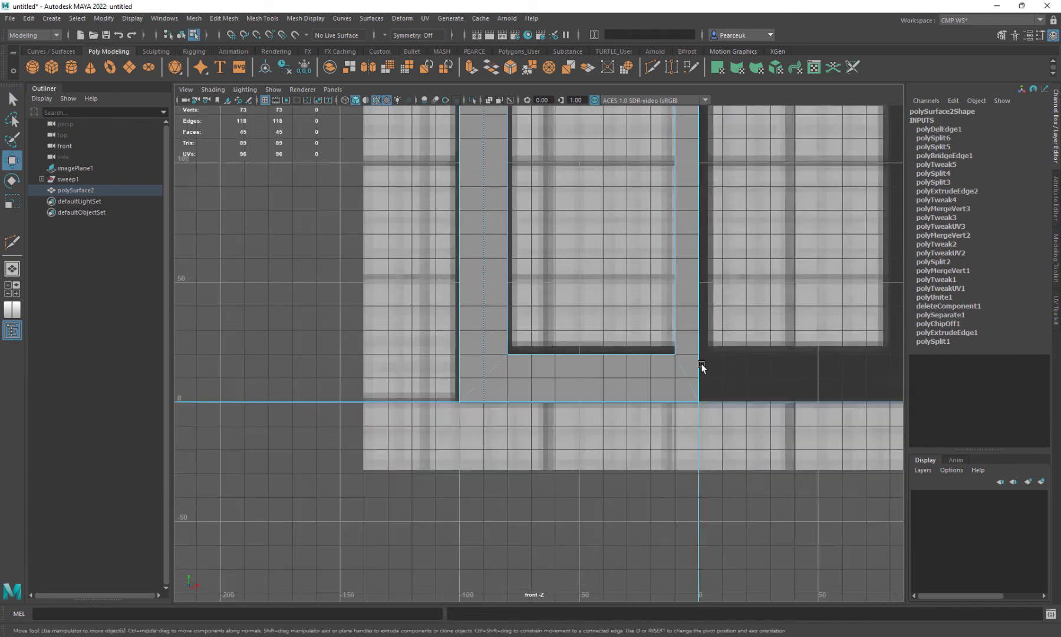
# - Cut an edge from the lower vertex of the tracery joint to the nearby vertex on the arch's centre line
pyautogui.keyDown('alt'); pyautogui.moveTo(702, 367); pyautogui.dragTo(640, 597, button='middle'); pyautogui.keyUp('alt')
pyautogui.scroll(-5, 524, 396)
pyautogui.keyDown('alt'); pyautogui.moveTo(515, 406); pyautogui.dragTo(497, 484, button='middle'); pyautogui.keyUp('alt')
pyautogui.scroll(2, 498, 439)
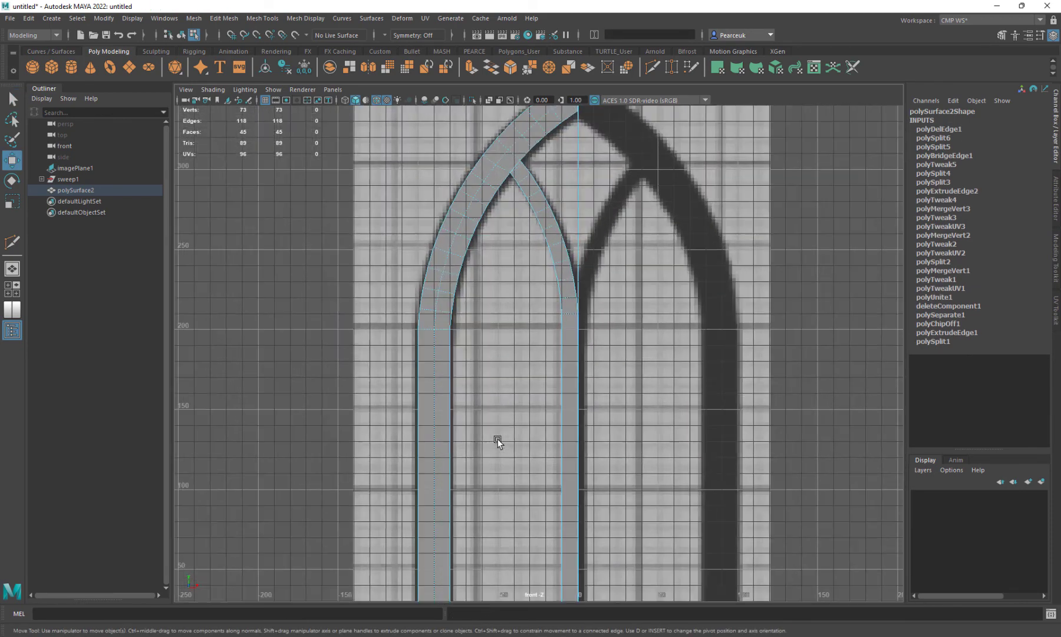
pyautogui.keyDown('alt'); pyautogui.moveTo(501, 428); pyautogui.dragTo(564, 554, button='middle'); pyautogui.keyUp('alt')
pyautogui.scroll(4, 569, 518)
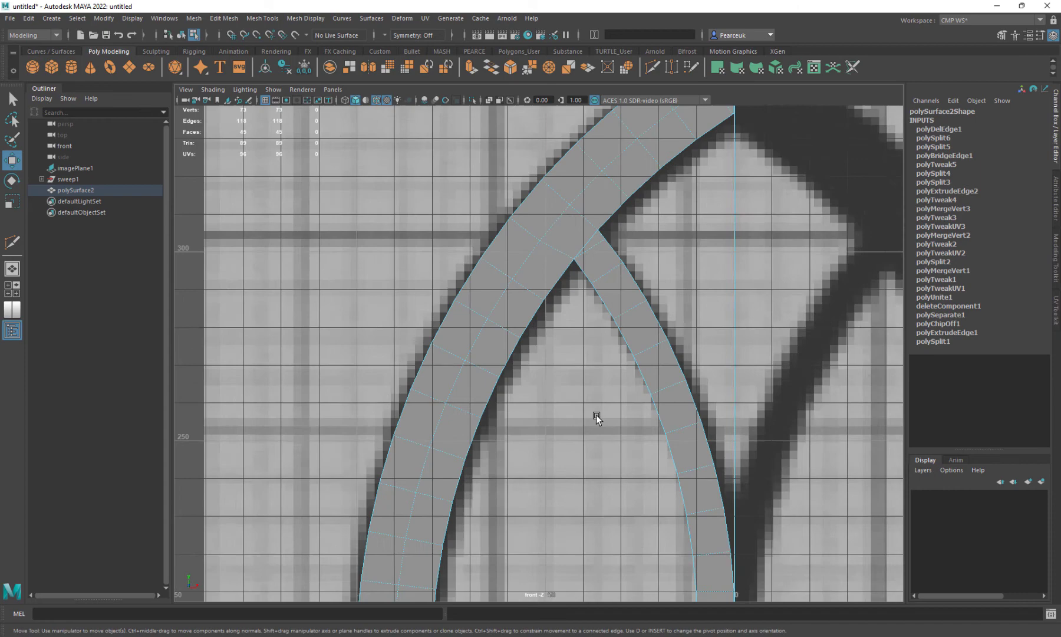
pyautogui.scroll(-1, 596, 414)
pyautogui.scroll(-3, 540, 432)
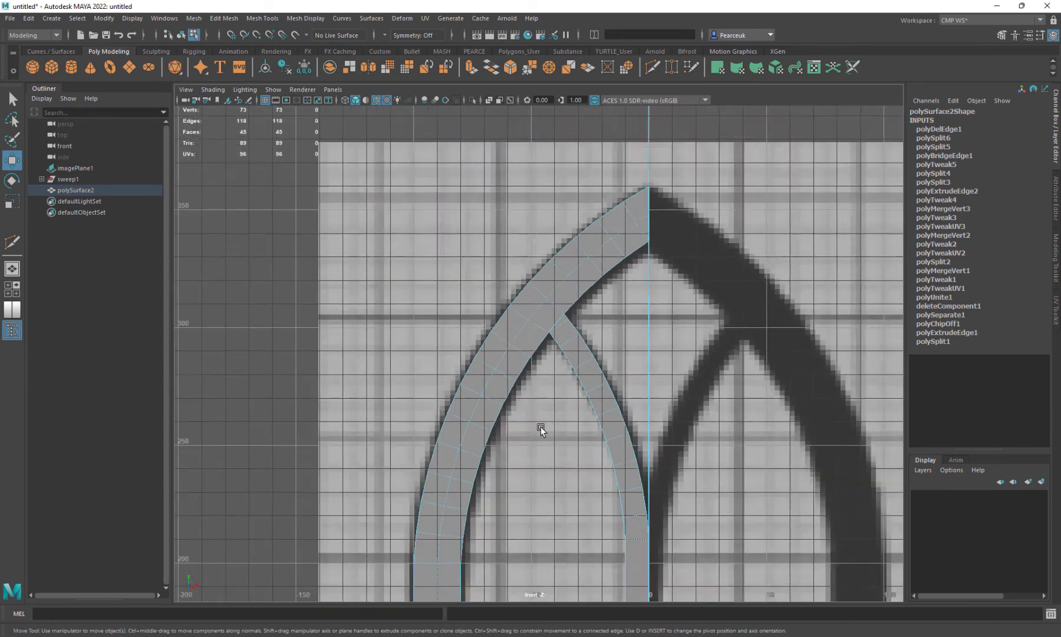
pyautogui.scroll(7, 539, 419)
pyautogui.scroll(1, 498, 429)
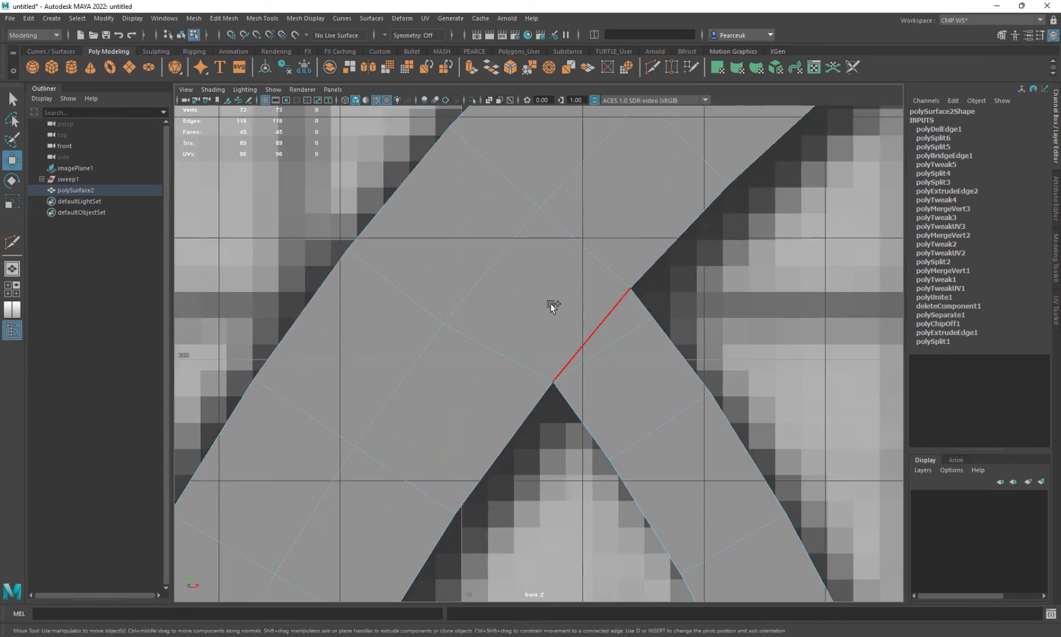
pyautogui.keyDown('shift'); pyautogui.moveTo(553, 305); pyautogui.dragTo(489, 304, button='right'); pyautogui.keyUp('shift')
pyautogui.click(553, 382)
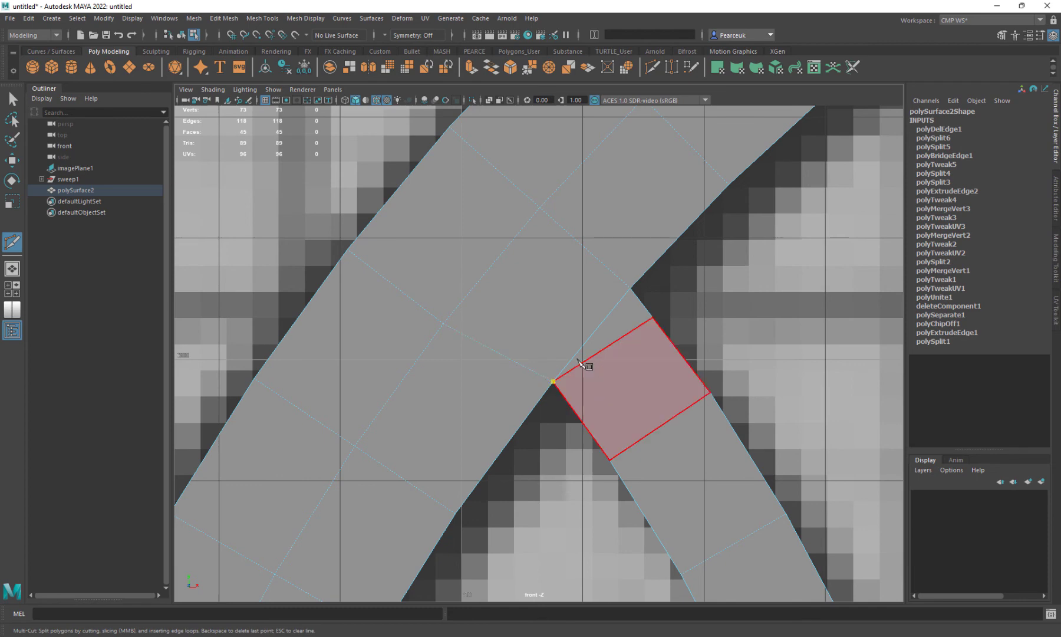
pyautogui.click(539, 208)
pyautogui.press('w')
# - Target-weld the tracery strip's extra vertex beside the joint onto the joint's upper corner vertex
pyautogui.scroll(-1, 638, 481)
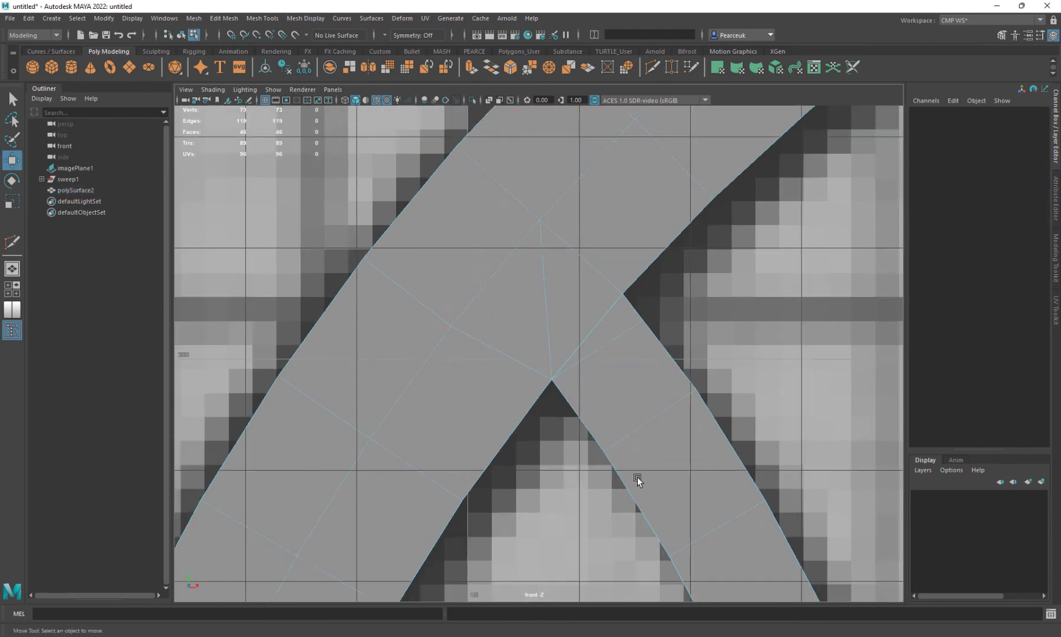
pyautogui.scroll(-1, 638, 481)
pyautogui.moveTo(634, 330); pyautogui.dragTo(592, 326, button='right')
pyautogui.click(621, 324)
pyautogui.keyDown('shift'); pyautogui.moveTo(608, 373); pyautogui.dragTo(591, 328, button='right'); pyautogui.keyUp('shift')
pyautogui.moveTo(623, 306); pyautogui.dragTo(615, 299)
pyautogui.press('w')
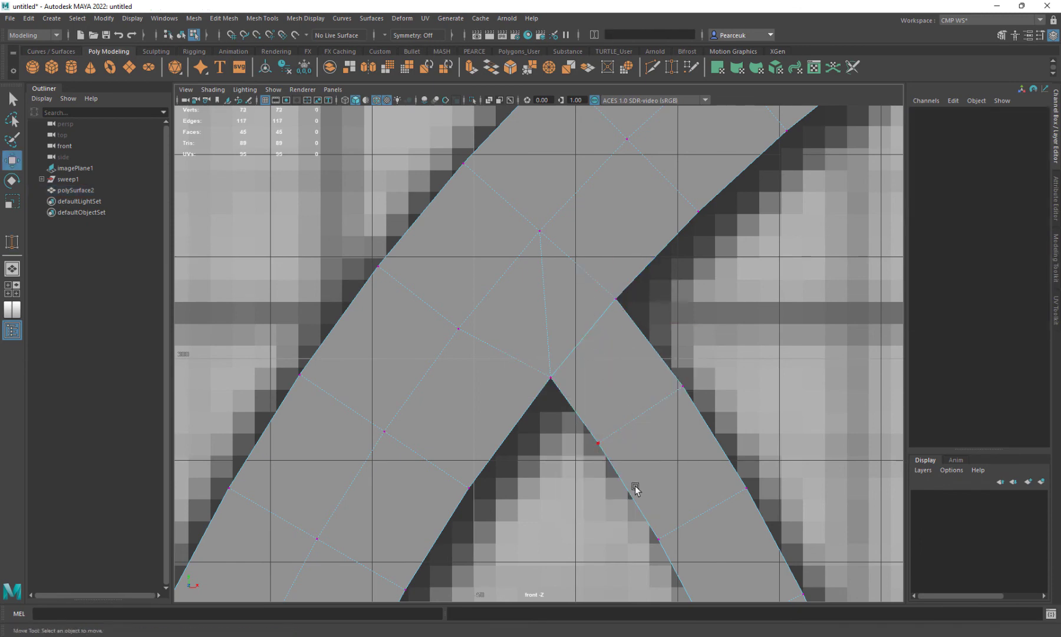
# - Examine the topology flow by selecting the face loops of the tracery strip, the mullion, and the frame's inner and outer bands
pyautogui.scroll(-2, 632, 488)
pyautogui.scroll(1, 622, 465)
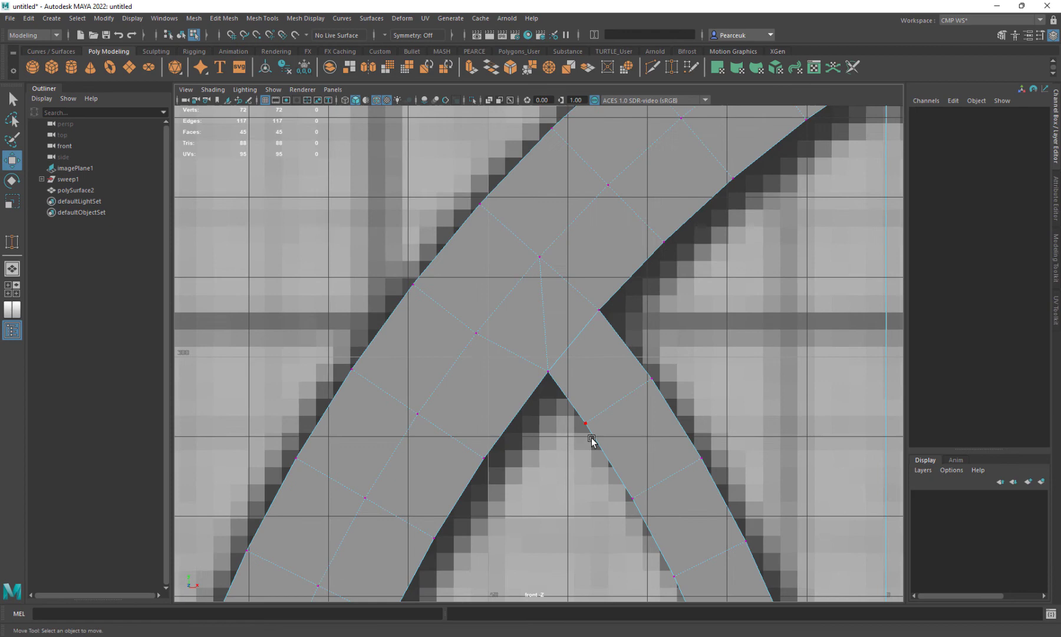
pyautogui.scroll(-2, 532, 361)
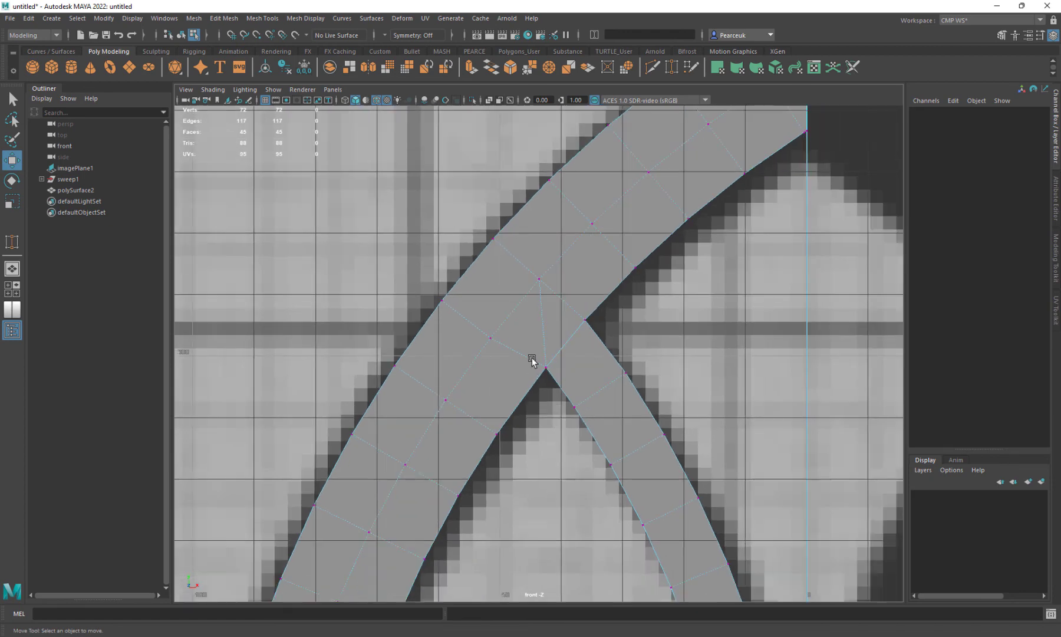
pyautogui.click(489, 367)
pyautogui.scroll(-5, 422, 473)
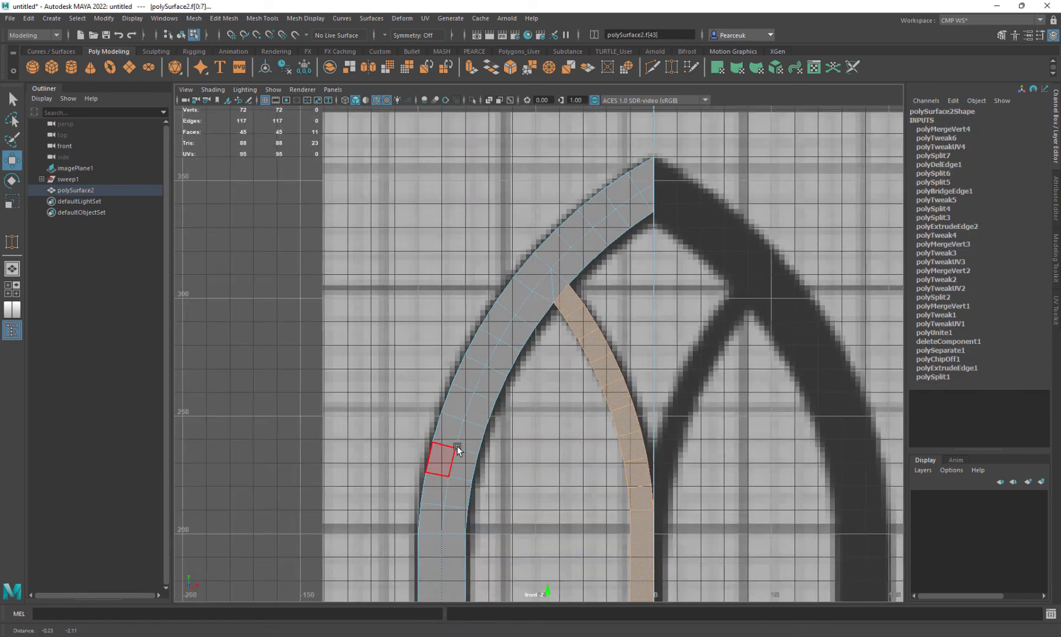
pyautogui.scroll(-3, 466, 447)
pyautogui.doubleClick(488, 488)
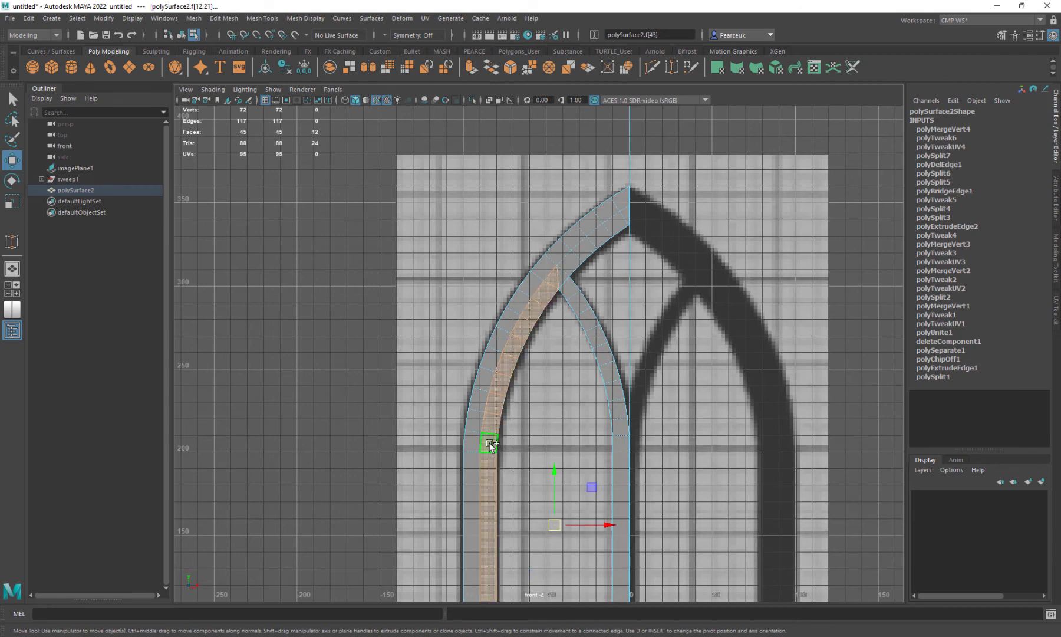
pyautogui.click(625, 494)
pyautogui.keyDown('shift'); pyautogui.doubleClick(619, 427); pyautogui.keyUp('shift')
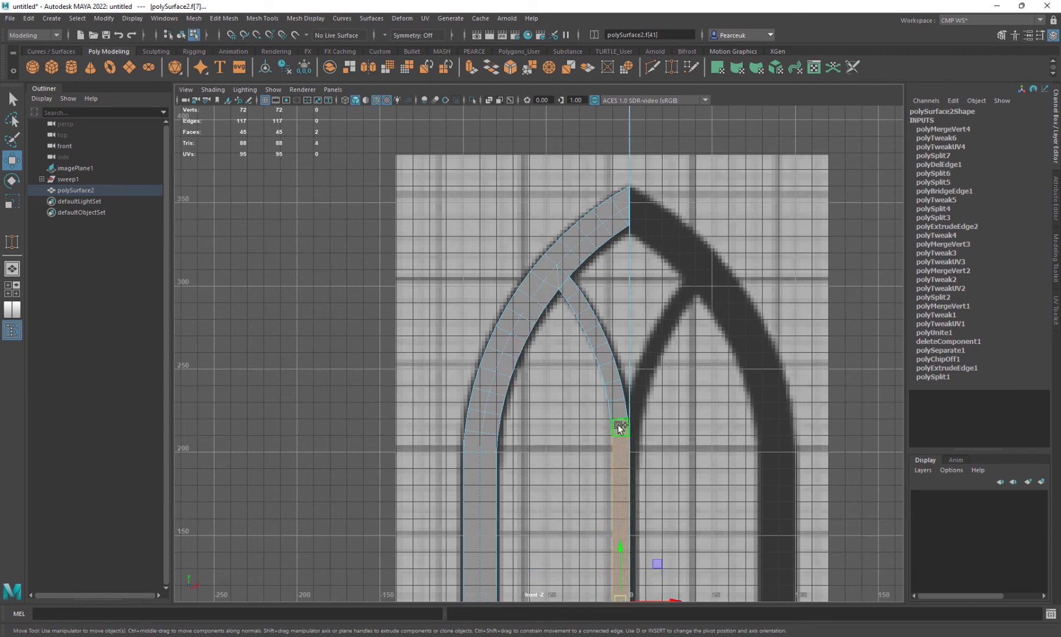
pyautogui.click(463, 479)
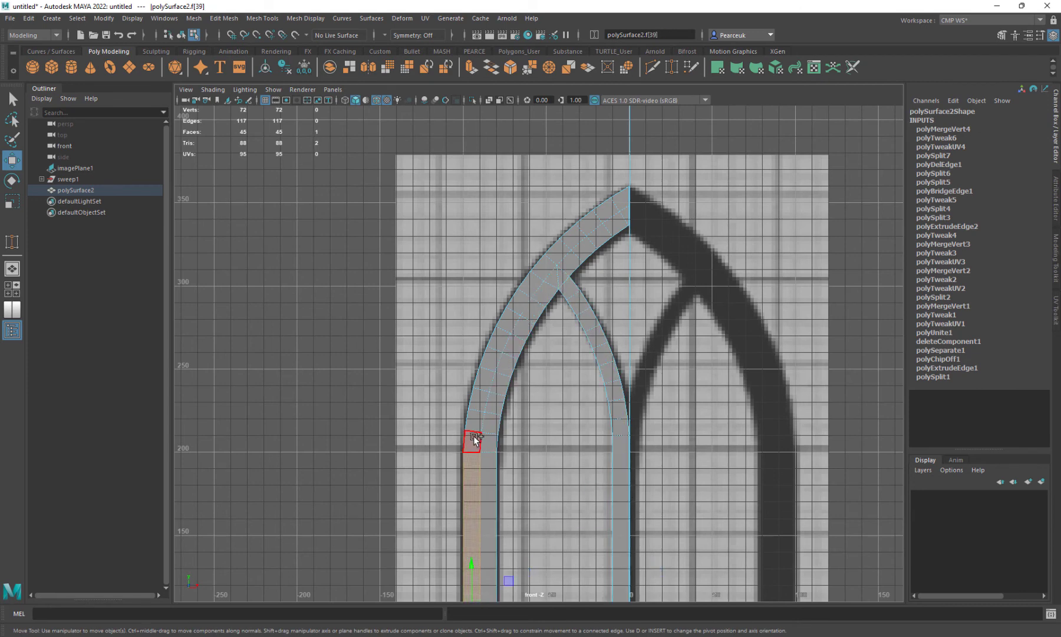
pyautogui.doubleClick(475, 439)
pyautogui.scroll(-3, 585, 369)
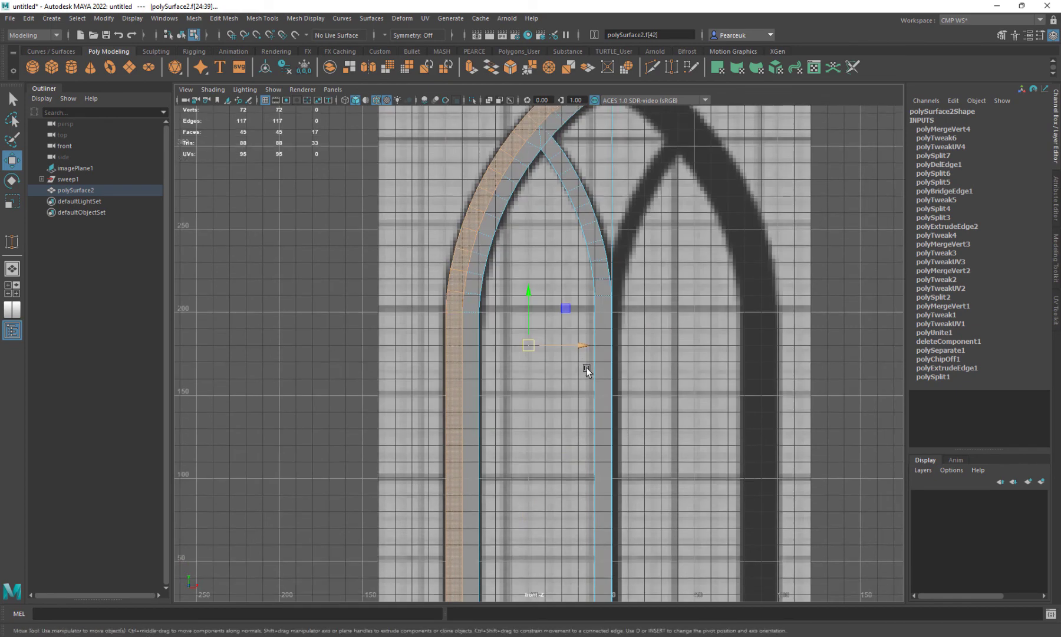
# - Return the half window to object selection and snap its pivot to the vertical centre line
pyautogui.moveTo(573, 282); pyautogui.dragTo(577, 286, button='right')
pyautogui.scroll(1, 566, 502)
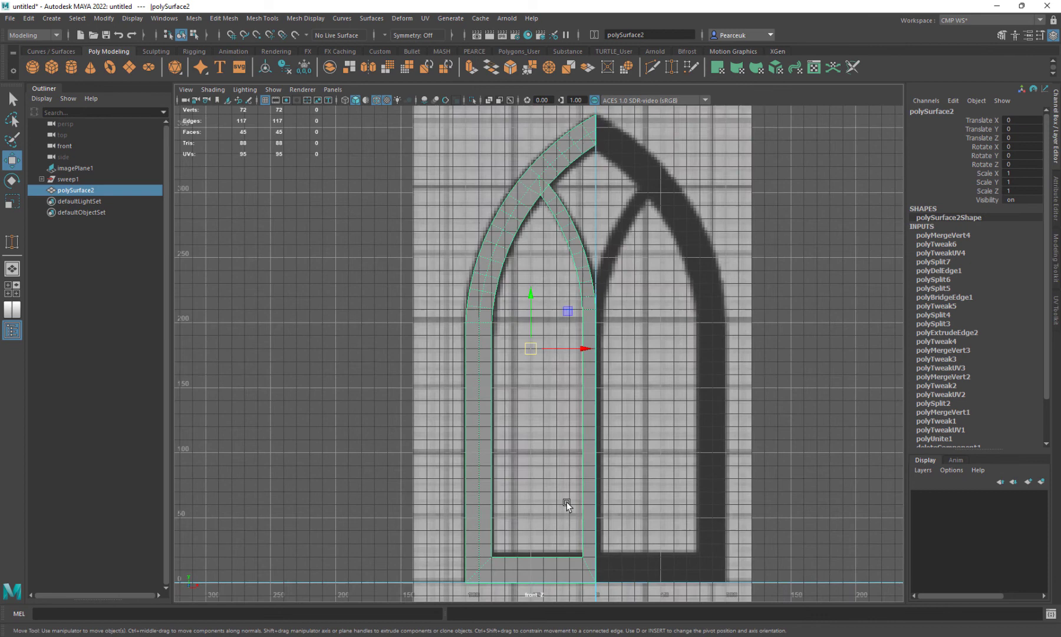
pyautogui.scroll(1, 566, 497)
pyautogui.moveTo(569, 254); pyautogui.dragTo(573, 254, button='right')
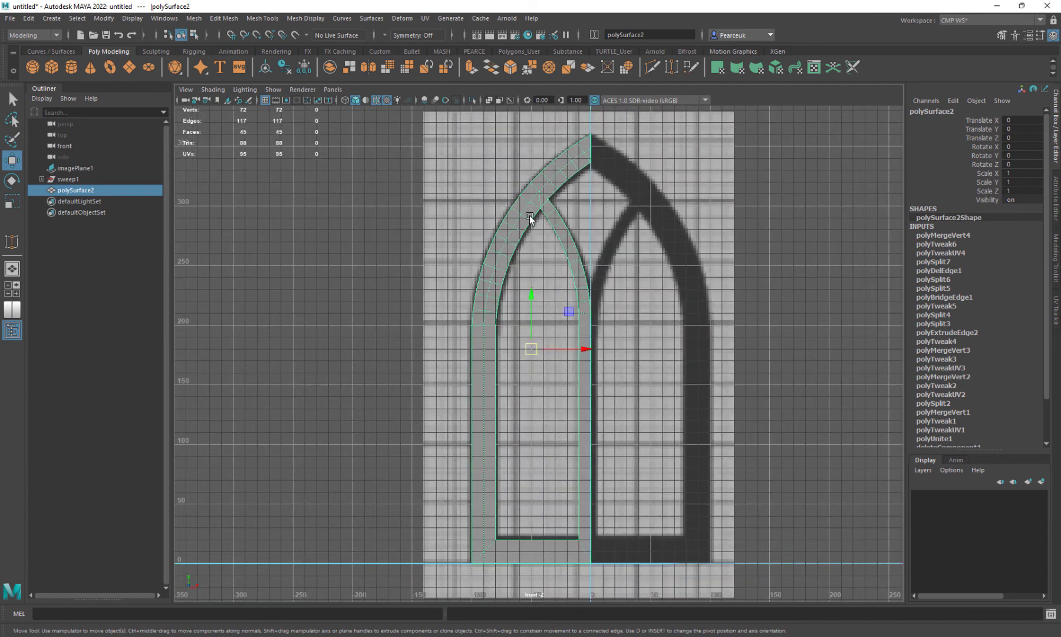
pyautogui.press('d')
pyautogui.press('v')
pyautogui.moveTo(532, 351); pyautogui.dragTo(589, 353)
# - Duplicate the half window and mirror the copy with a Scale X of -1
pyautogui.hotkey('ctrl', 'd')
pyautogui.scroll(1, 597, 329)
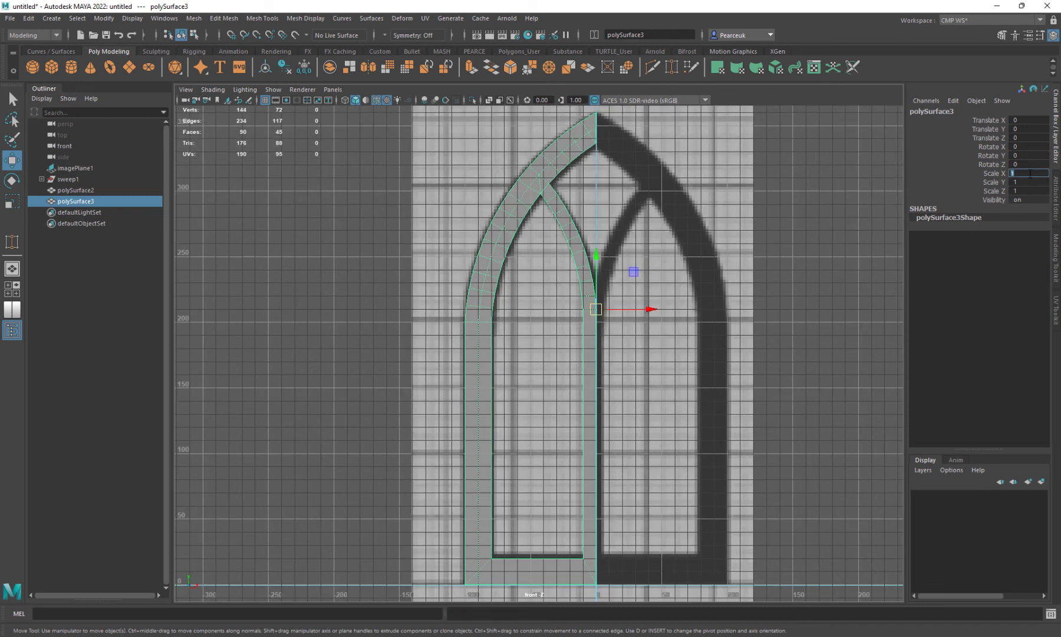
pyautogui.press('Return')
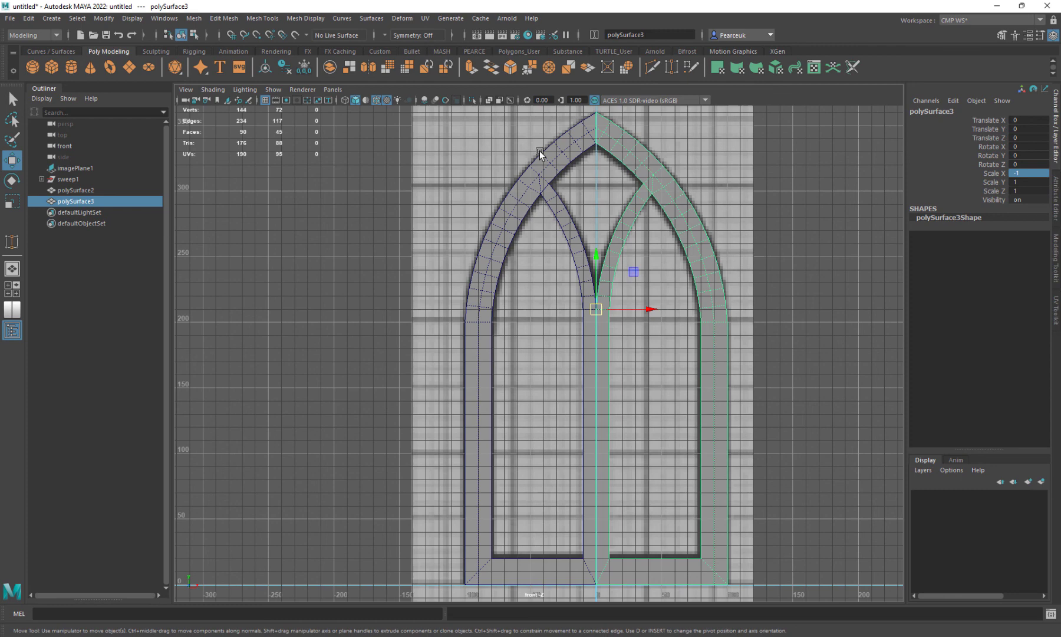
# - Combine the two window halves and merge the vertices along the centre seam
pyautogui.keyDown('shift'); pyautogui.click(548, 154); pyautogui.keyUp('shift')
pyautogui.keyDown('shift'); pyautogui.moveTo(551, 167); pyautogui.dragTo(593, 111, button='right'); pyautogui.keyUp('shift')
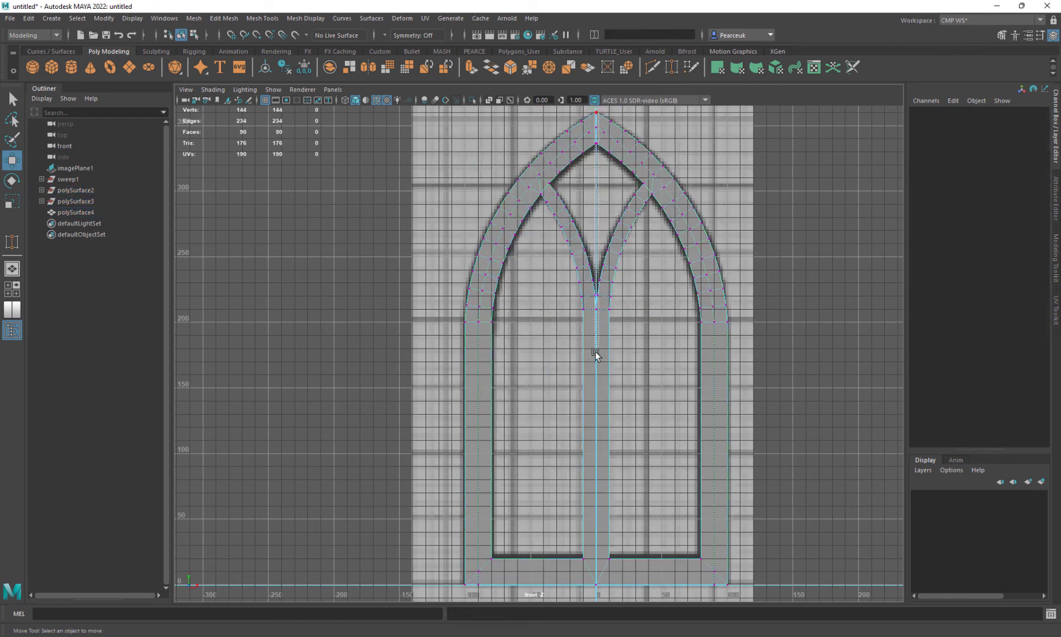
pyautogui.moveTo(596, 352); pyautogui.dragTo(603, 575)
pyautogui.keyDown('shift'); pyautogui.moveTo(548, 328); pyautogui.dragTo(604, 266, button='right'); pyautogui.keyUp('shift')
pyautogui.moveTo(562, 154); pyautogui.dragTo(583, 145, button='right')
pyautogui.scroll(10, 573, 155)
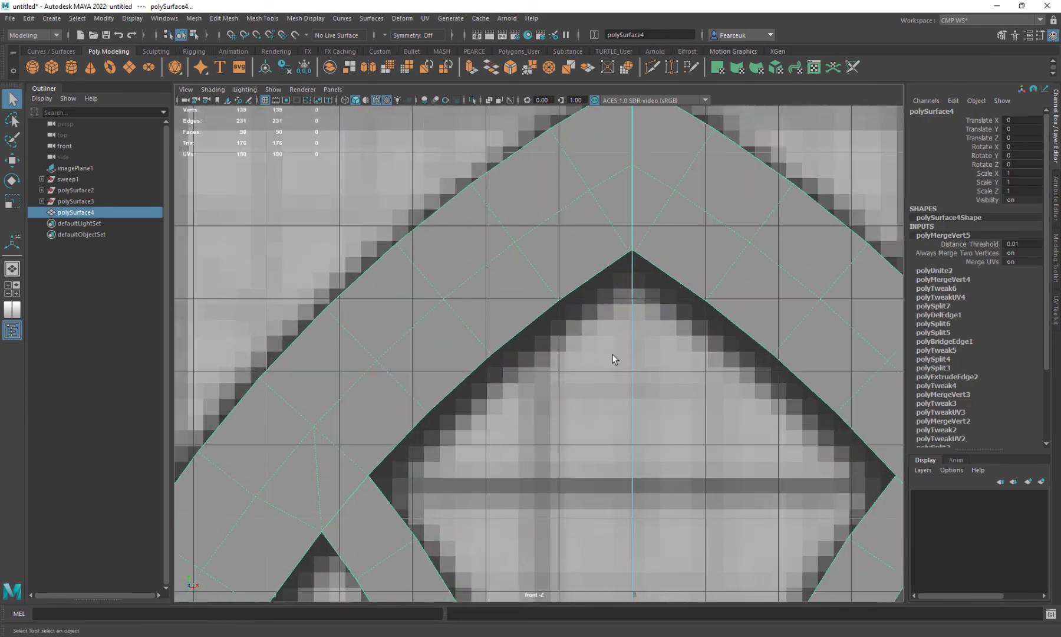
pyautogui.scroll(-5, 614, 359)
pyautogui.moveTo(613, 206); pyautogui.dragTo(653, 190, button='right')
# - Show the window in the perspective view and select the outer border edge loop of its frame
pyautogui.press('space')
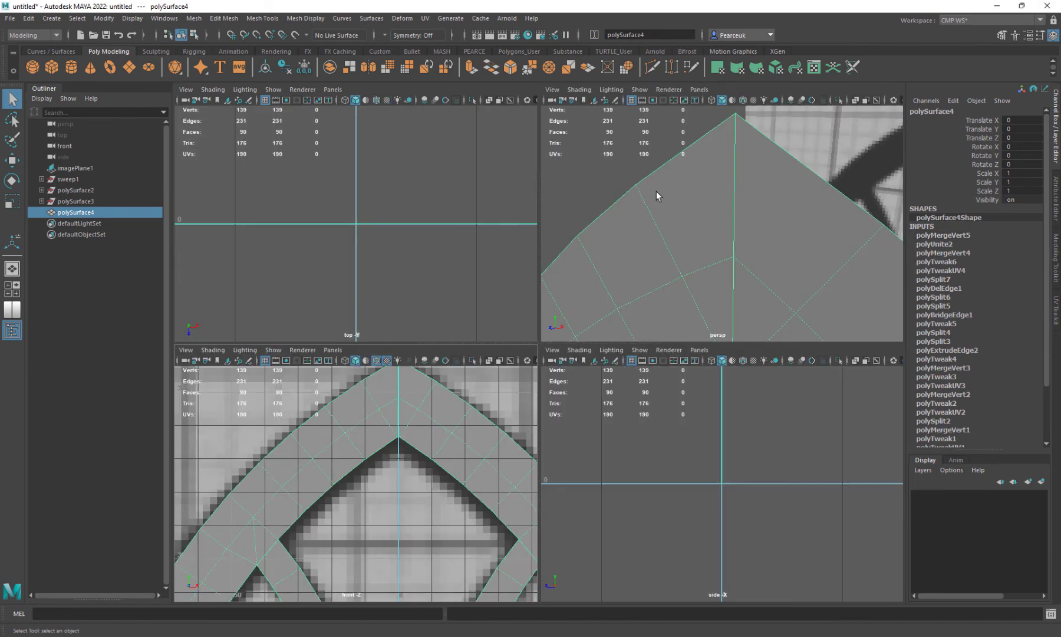
pyautogui.press('space')
pyautogui.keyDown('alt'); pyautogui.moveTo(749, 253); pyautogui.dragTo(637, 364, button='right'); pyautogui.keyUp('alt')
pyautogui.keyDown('alt'); pyautogui.moveTo(464, 319); pyautogui.dragTo(494, 378, button='middle'); pyautogui.keyUp('alt')
pyautogui.keyDown('alt'); pyautogui.moveTo(494, 378); pyautogui.dragTo(575, 395, button='right'); pyautogui.keyUp('alt')
pyautogui.keyDown('alt'); pyautogui.moveTo(528, 380); pyautogui.dragTo(550, 383); pyautogui.keyUp('alt')
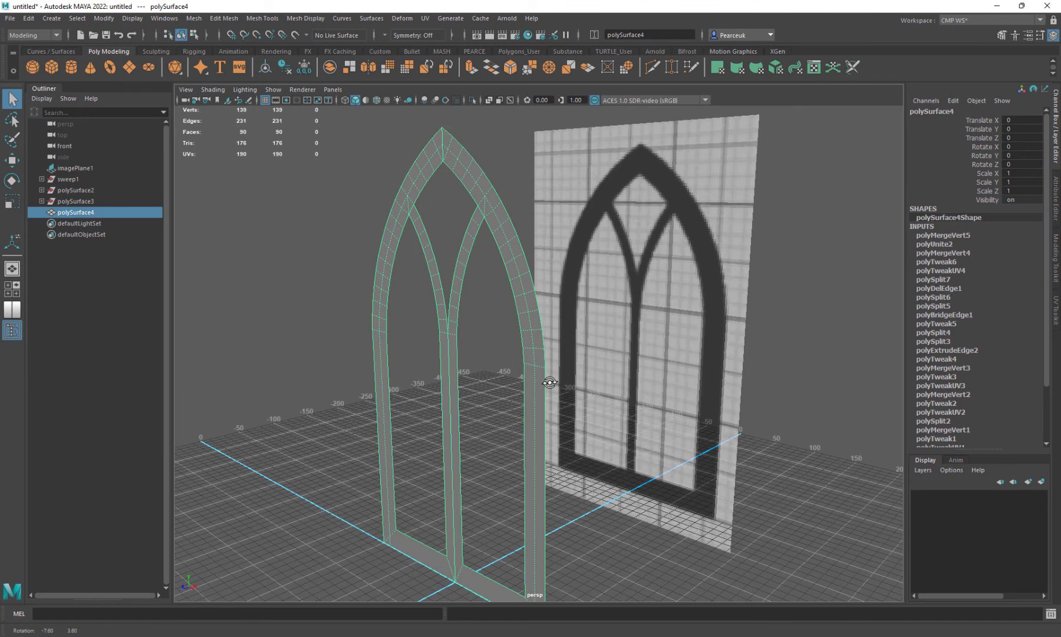
pyautogui.moveTo(464, 177); pyautogui.dragTo(477, 172, button='right')
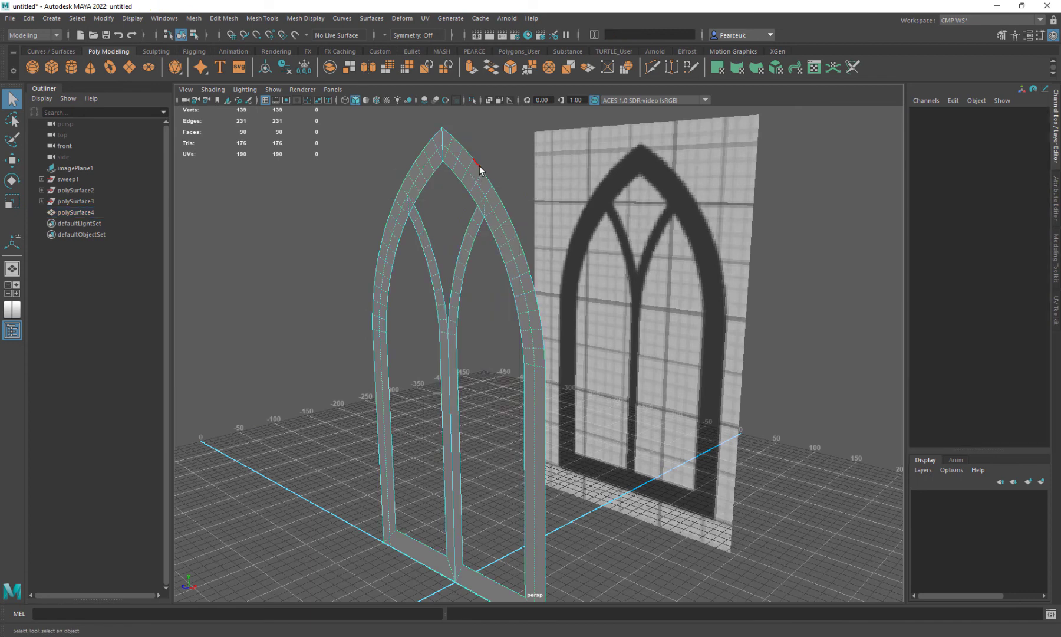
pyautogui.doubleClick(479, 168)
pyautogui.keyDown('shift'); pyautogui.moveTo(496, 212); pyautogui.dragTo(500, 240, button='right'); pyautogui.keyUp('shift')
pyautogui.moveTo(435, 139); pyautogui.dragTo(451, 140)
pyautogui.keyDown('alt'); pyautogui.moveTo(422, 176); pyautogui.dragTo(411, 177); pyautogui.keyUp('alt')
pyautogui.hotkey('ctrl', 'z')
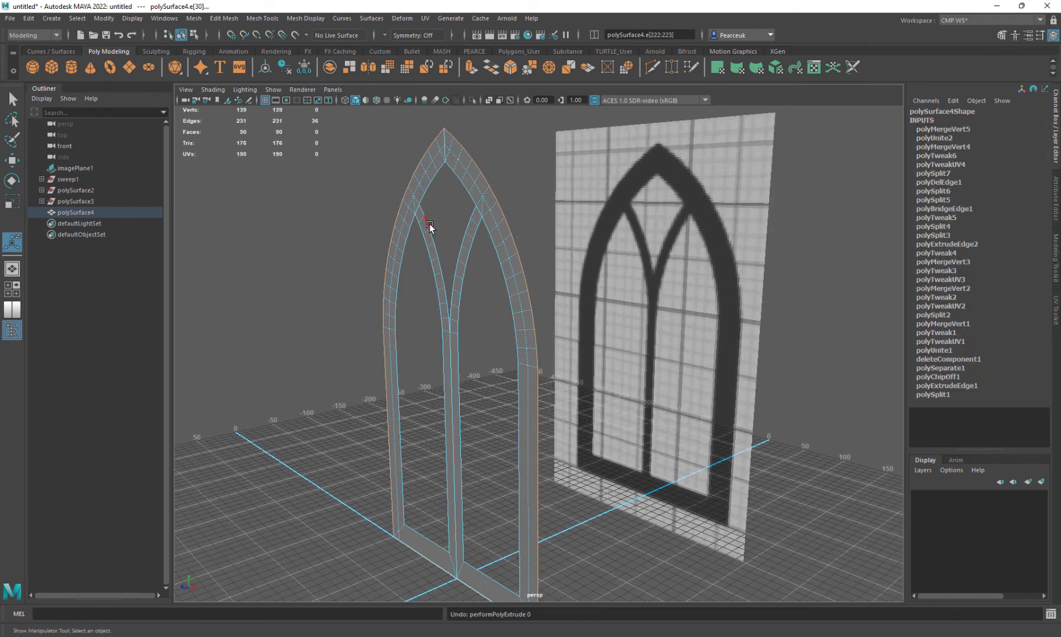
# - Add the border edges of the window openings to the selection and extrude all borders with a Local Translate Z of -20
pyautogui.keyDown('shift'); pyautogui.doubleClick(429, 224); pyautogui.keyUp('shift')
pyautogui.keyDown('shift'); pyautogui.doubleClick(424, 253); pyautogui.keyUp('shift')
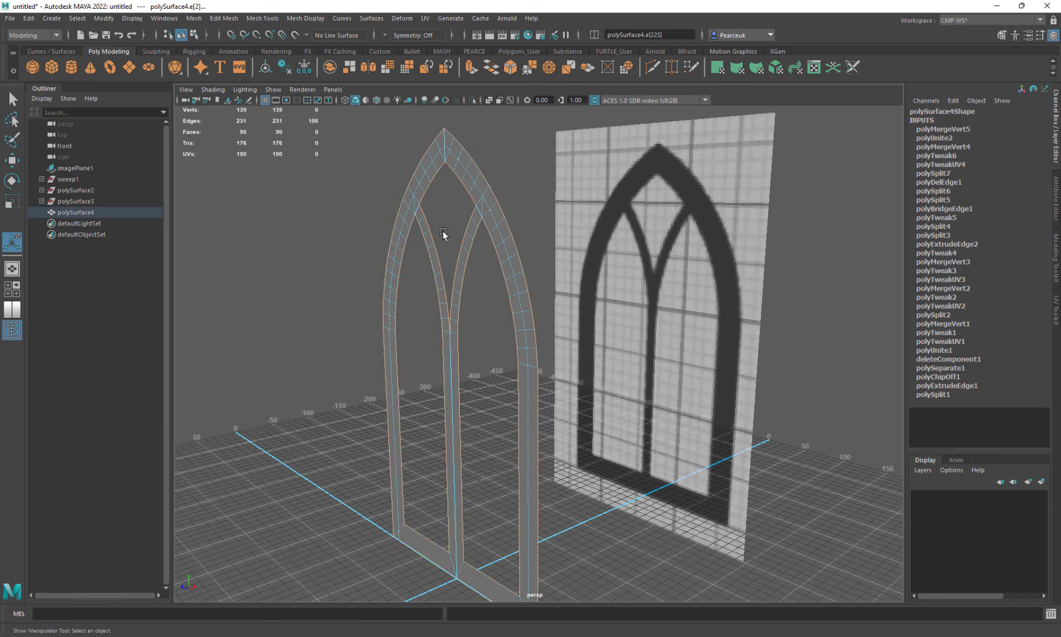
pyautogui.hotkey('ctrl', 'e')
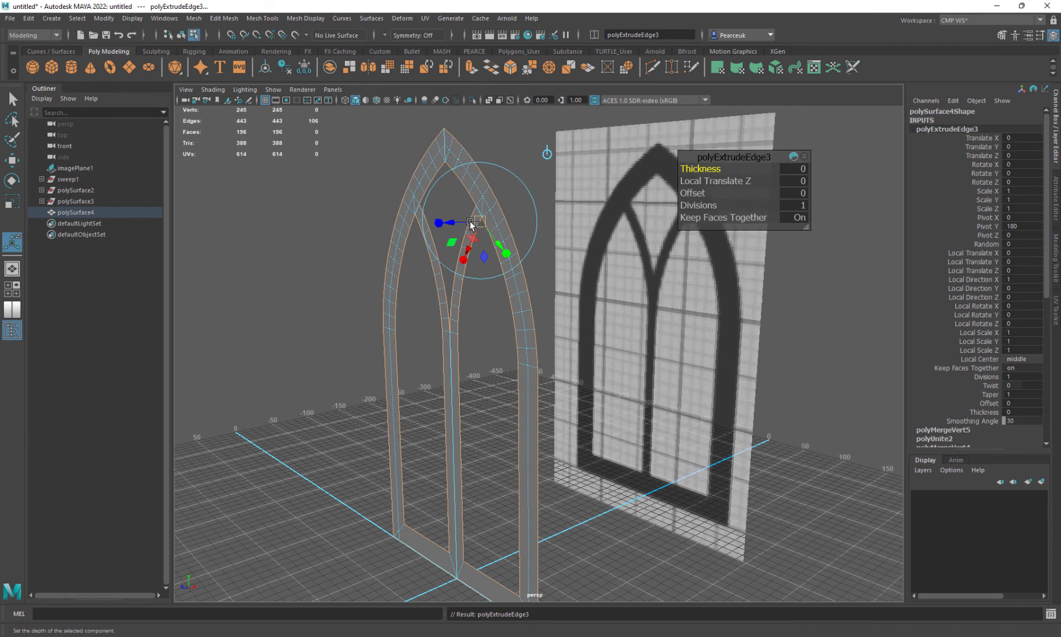
pyautogui.moveTo(470, 220); pyautogui.dragTo(476, 224)
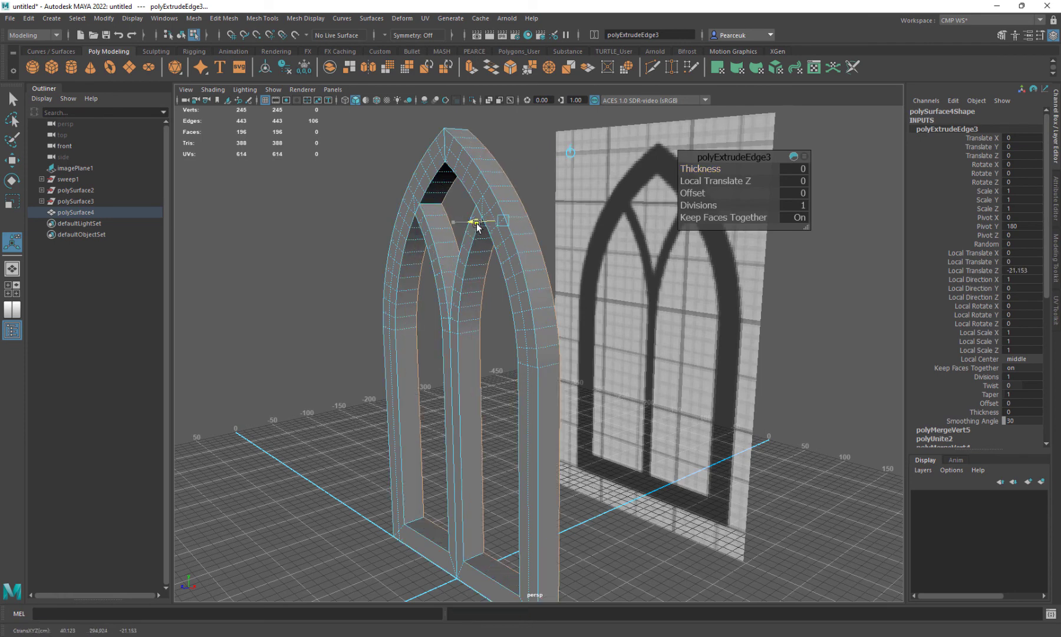
pyautogui.click(787, 182)
pyautogui.write('-20')
pyautogui.press('Return')
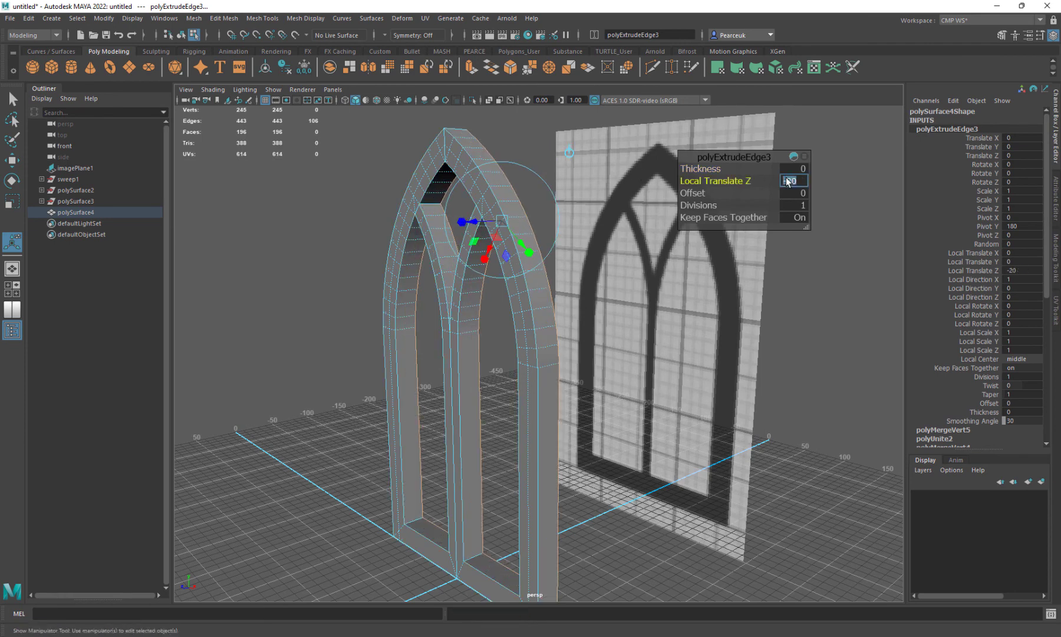
pyautogui.scroll(4, 413, 177)
pyautogui.press('q')
pyautogui.click(357, 180)
pyautogui.scroll(-5, 392, 234)
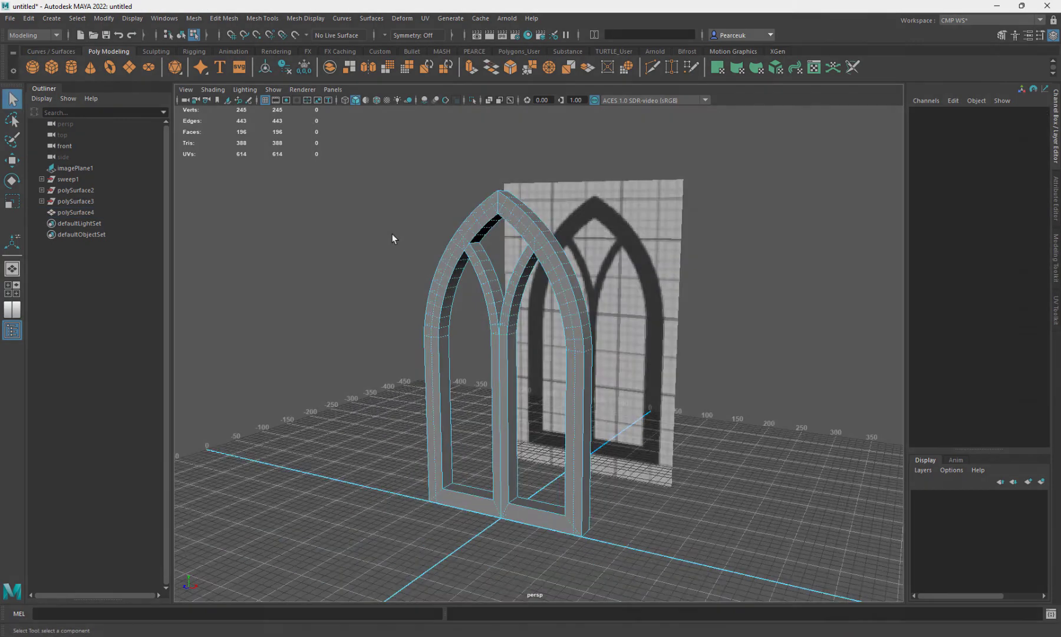